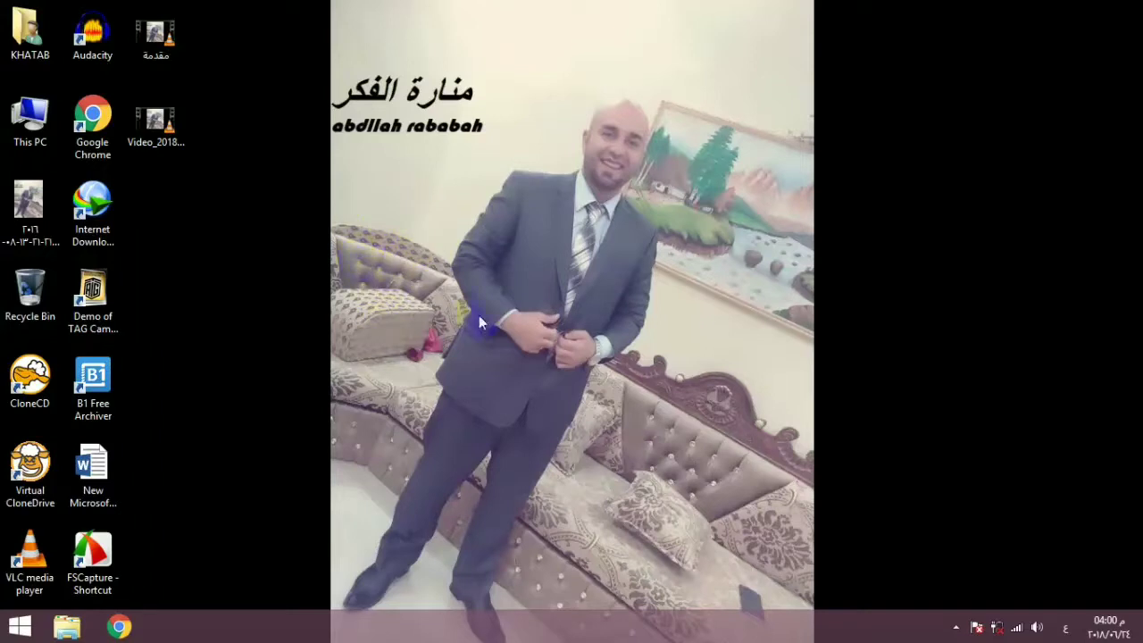
Step: Launch the TAG Cambridge Exams 2013 Demo as administrator and dismiss the server name prompt
{"action": "left_click", "coordinate": [18, 625]}
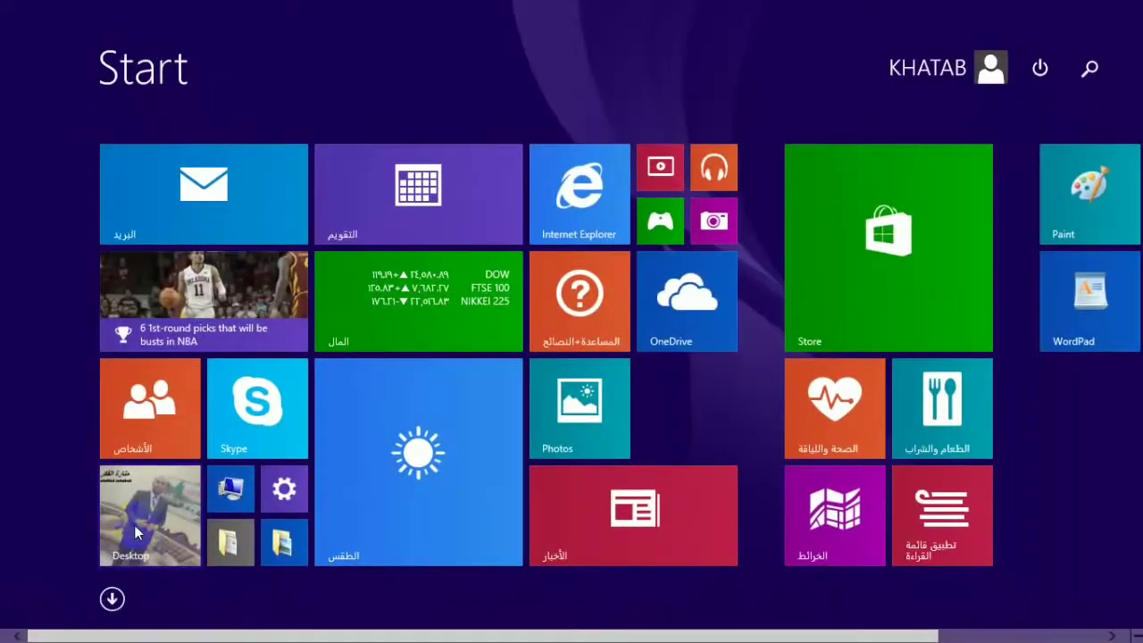
{"action": "left_click", "coordinate": [184, 513]}
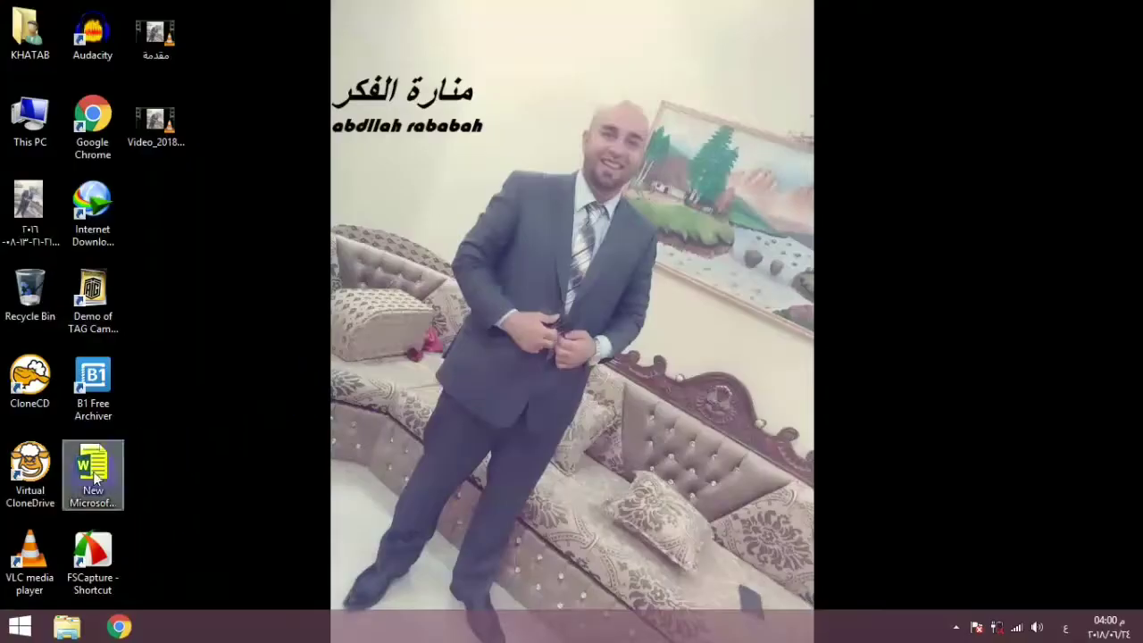
{"action": "left_click", "coordinate": [107, 460]}
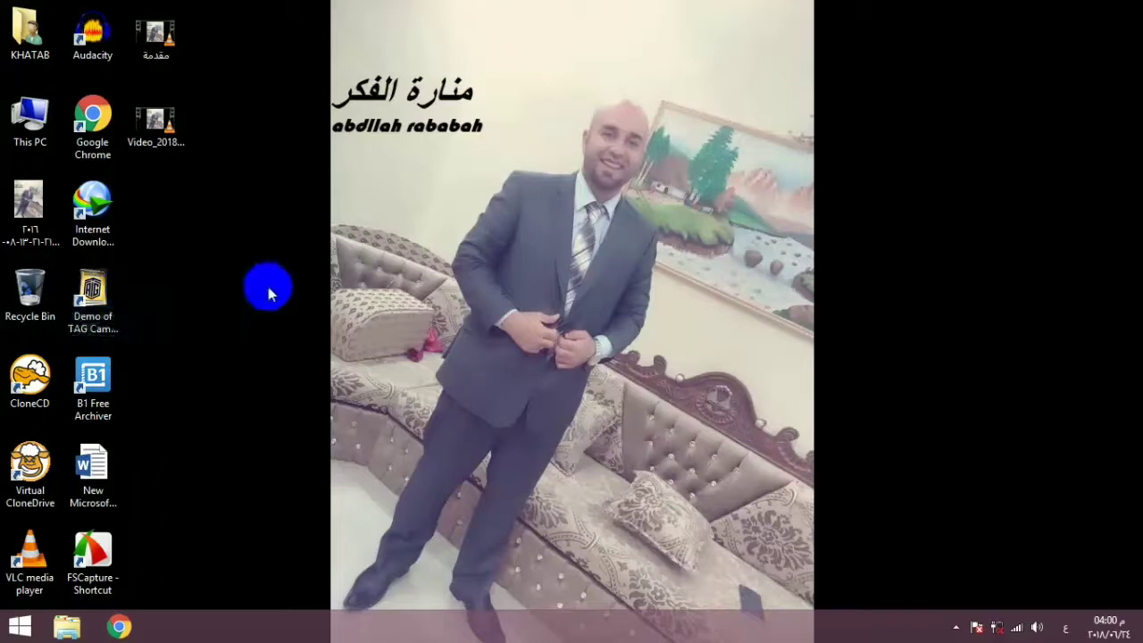
{"action": "right_click", "coordinate": [105, 295]}
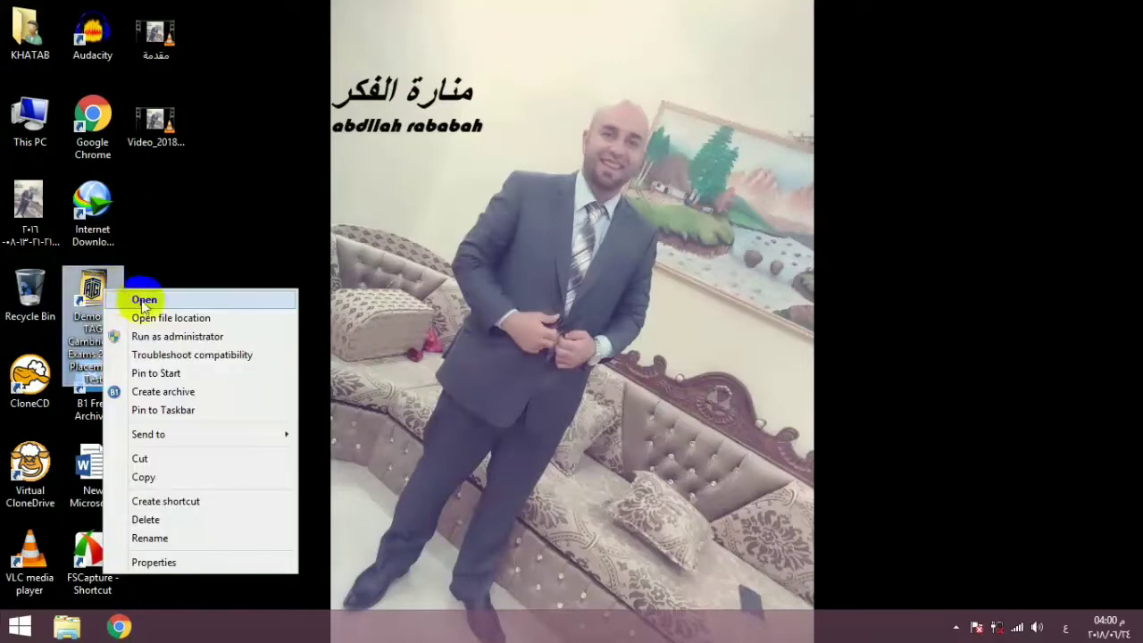
{"action": "left_click", "coordinate": [223, 332]}
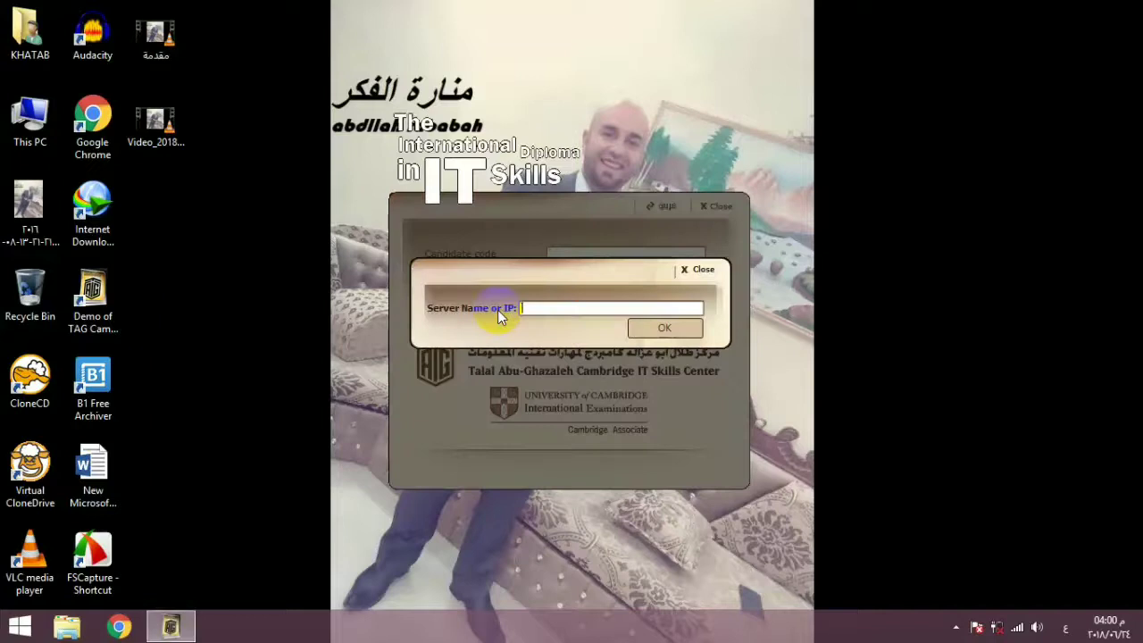
{"action": "left_click", "coordinate": [695, 269]}
Step: Sign in with the Arabic login screen, then choose and start the basic Presentations exam
{"action": "left_click", "coordinate": [663, 206]}
{"action": "type", "text": "منارة الفكر"}
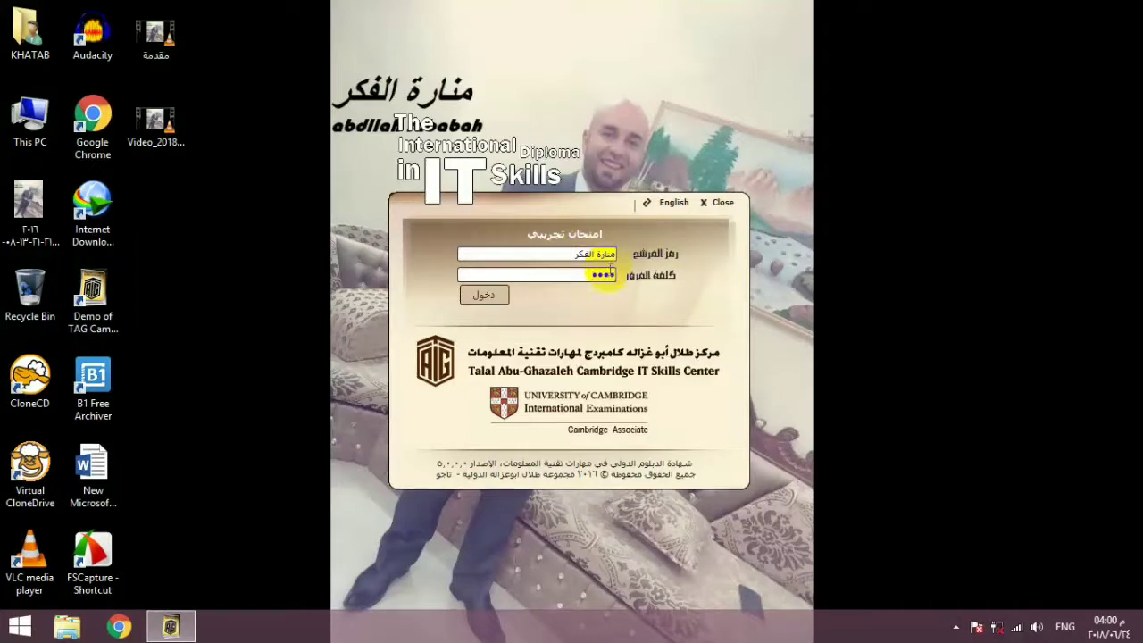
{"action": "left_click", "coordinate": [484, 294]}
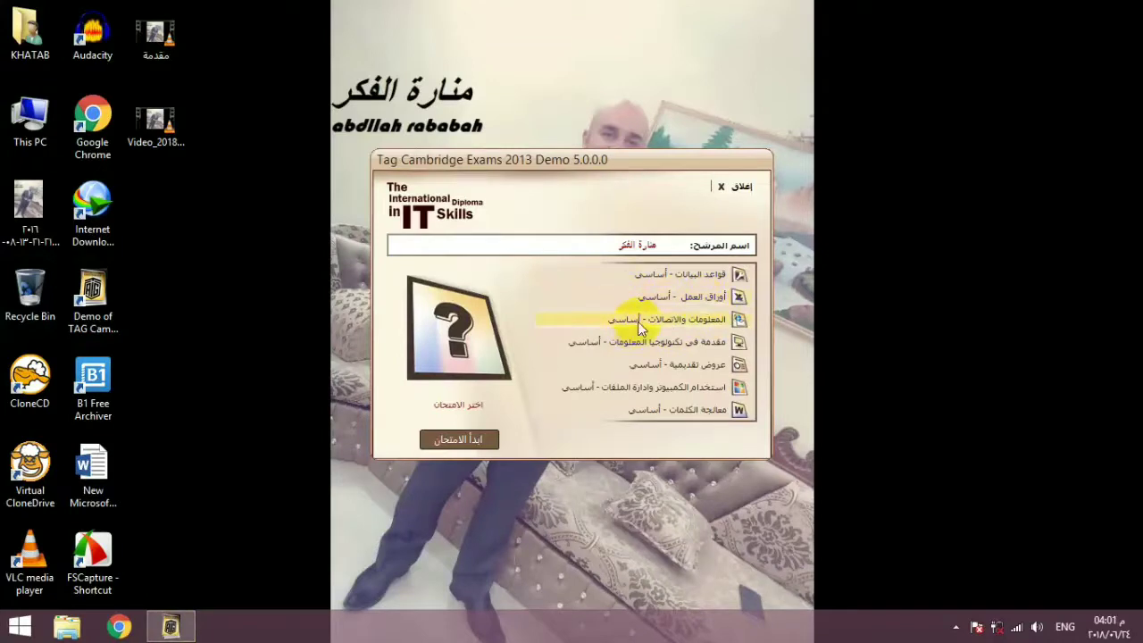
{"action": "left_click", "coordinate": [689, 369]}
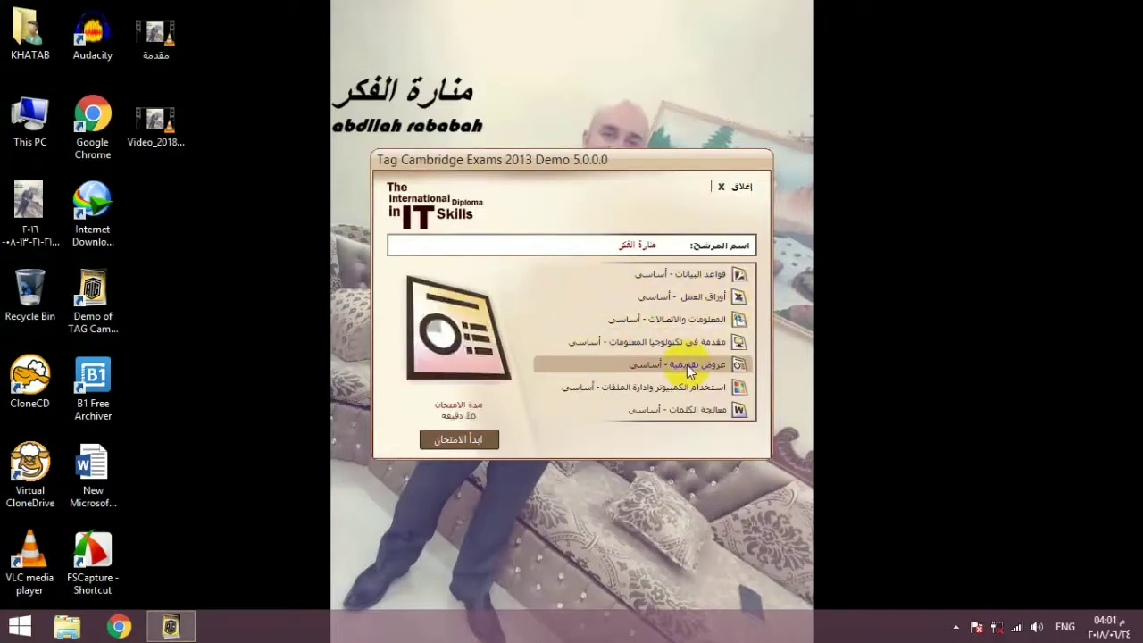
{"action": "left_click", "coordinate": [449, 439]}
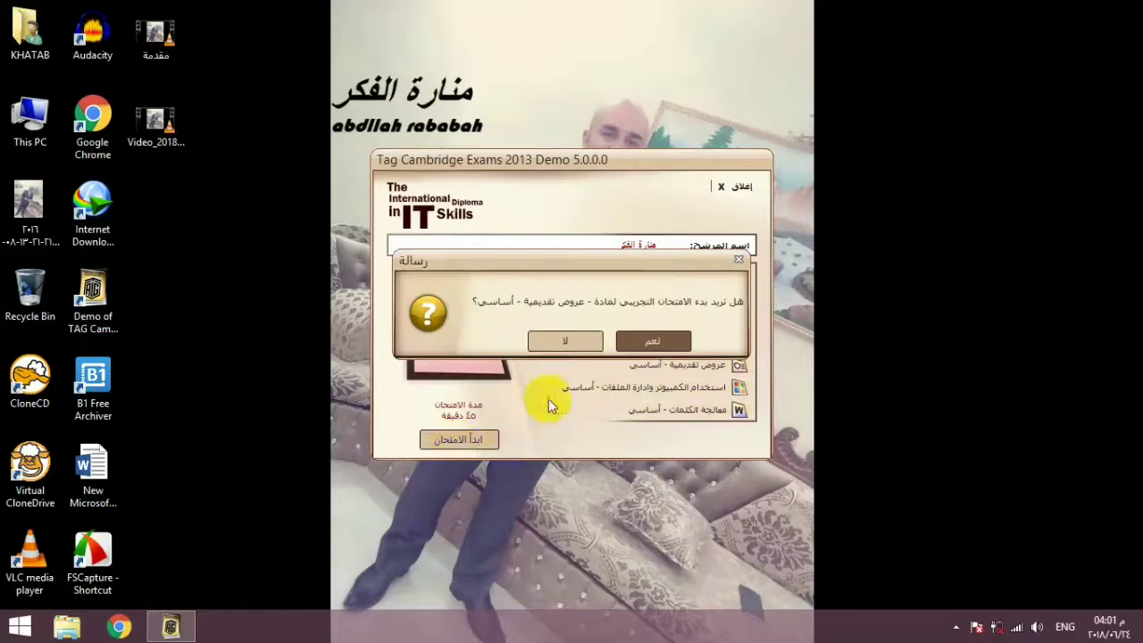
{"action": "left_click", "coordinate": [649, 341]}
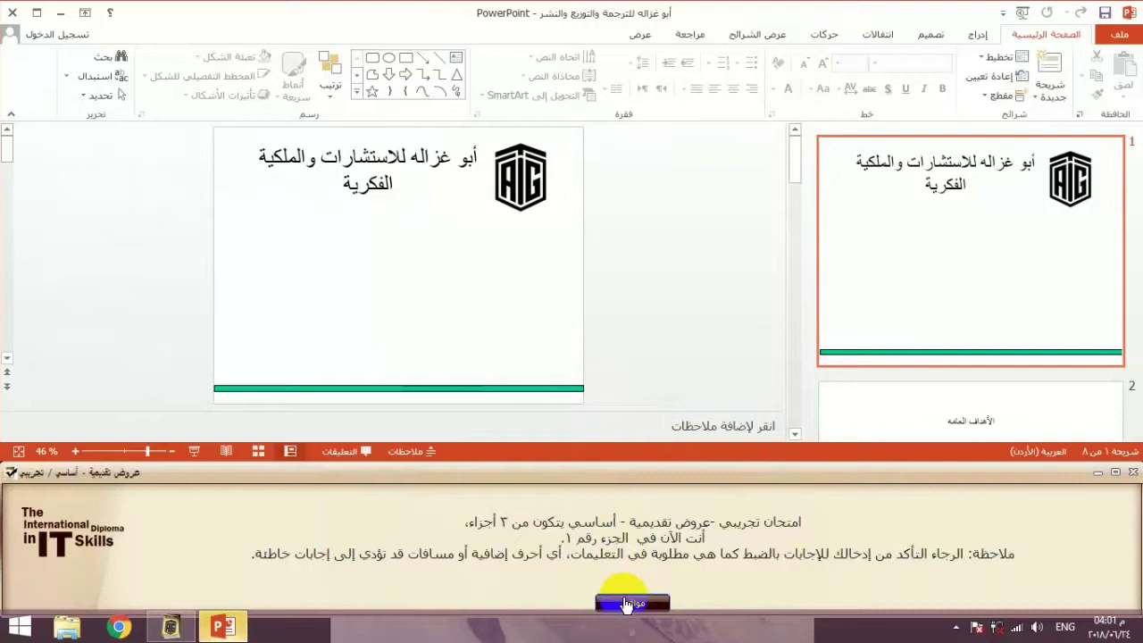
Step: Add a Title and Content slide after slide 1, then advance to question 2
{"action": "left_click", "coordinate": [630, 604]}
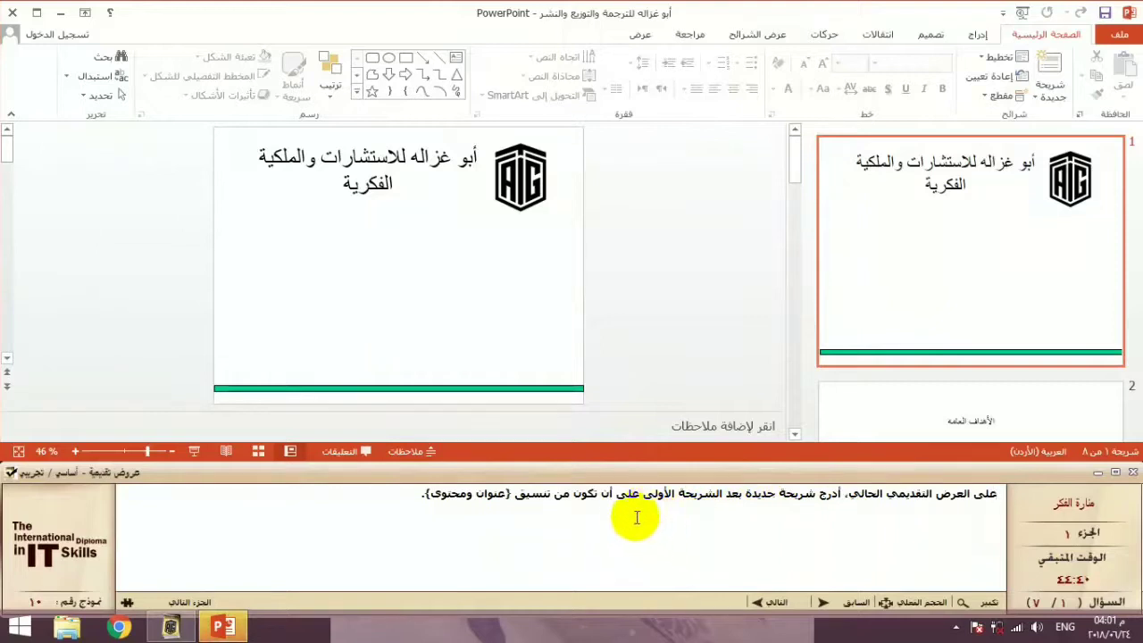
{"action": "double_click", "coordinate": [448, 496]}
{"action": "left_click", "coordinate": [897, 319]}
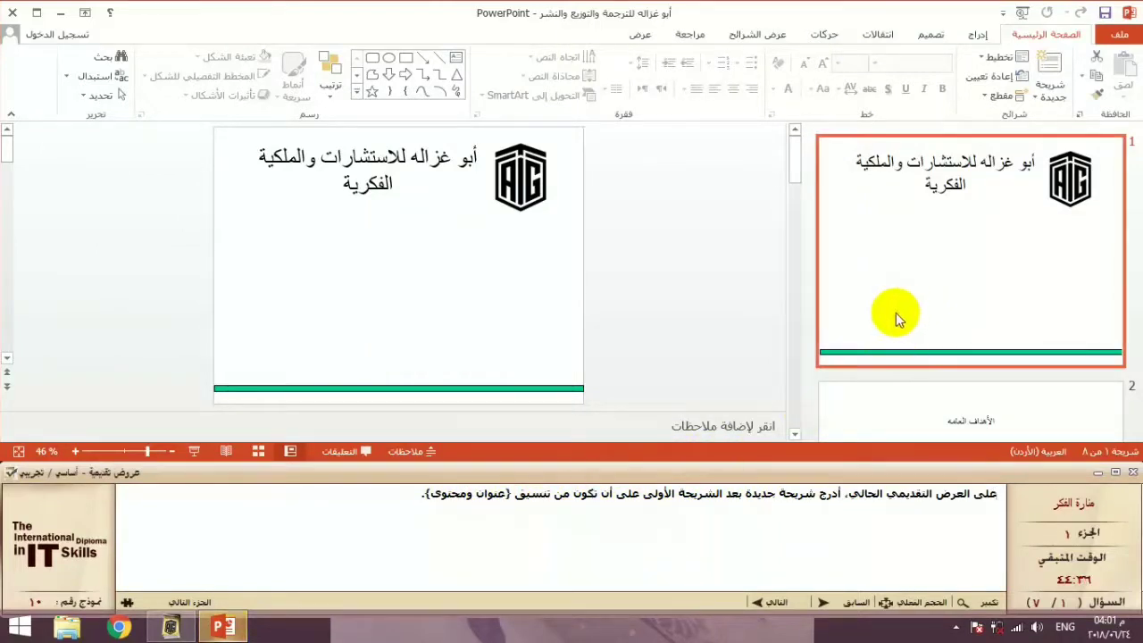
{"action": "left_click", "coordinate": [1044, 98]}
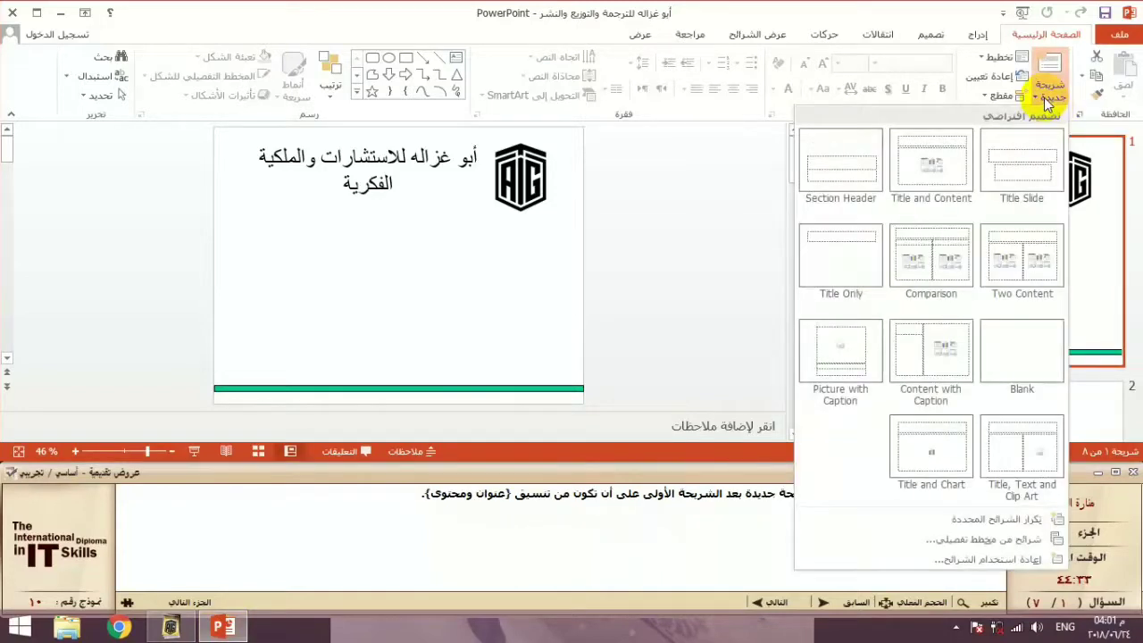
{"action": "left_click", "coordinate": [932, 156]}
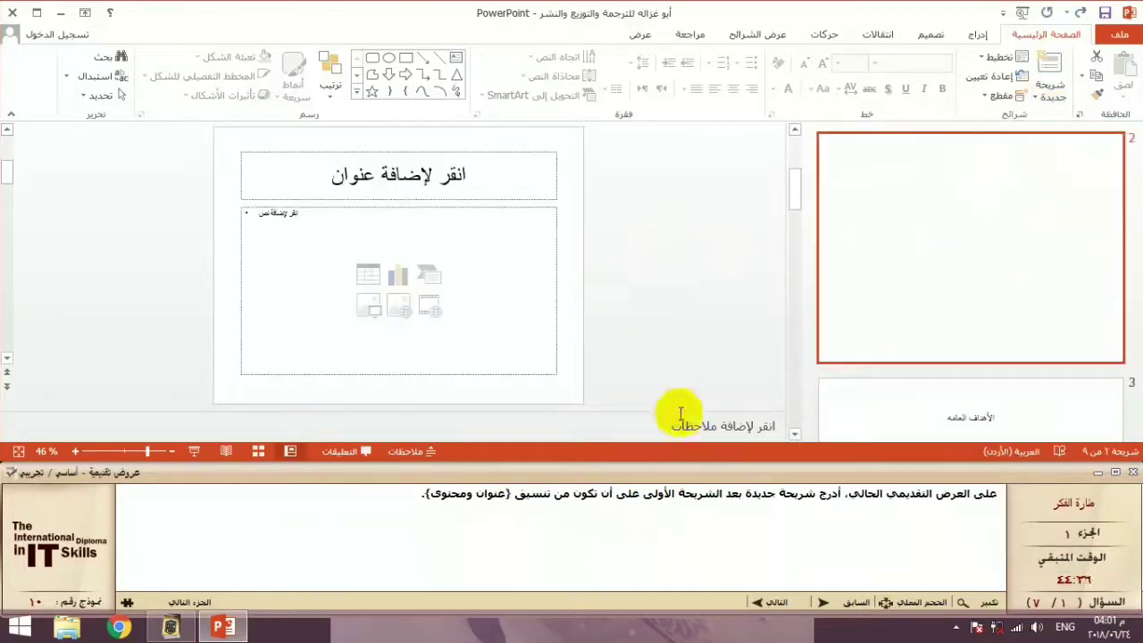
{"action": "left_click", "coordinate": [775, 604]}
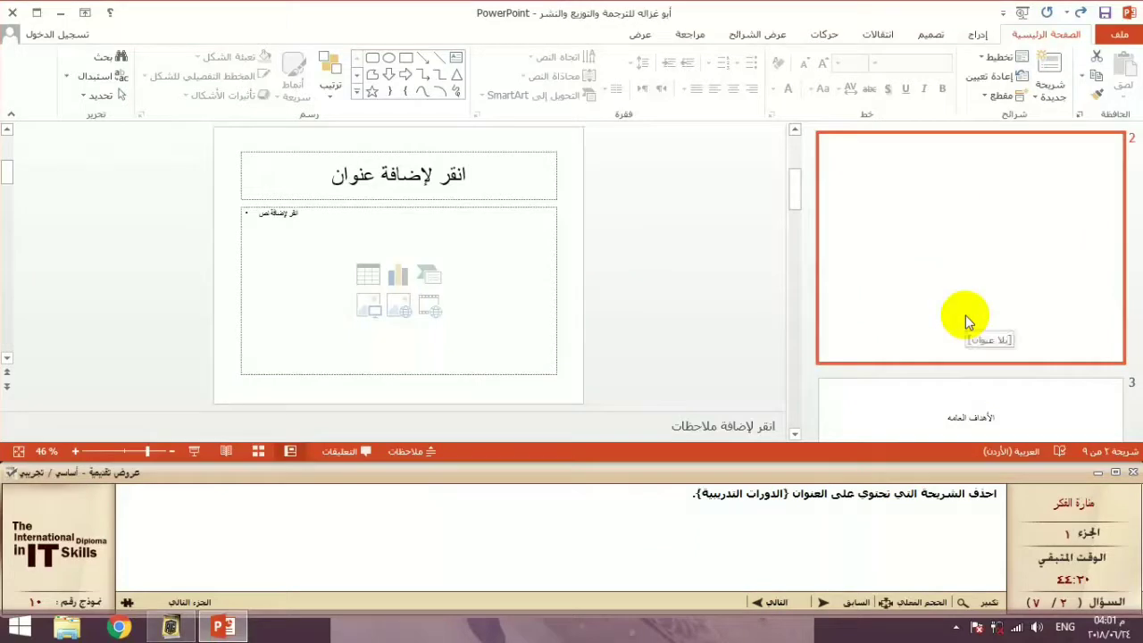
Step: Delete slide 7, 'الدورات التدريبية', leaving eight slides, and advance to question 3
{"action": "scroll", "coordinate": [966, 315], "scroll_direction": "down", "scroll_amount": 5}
{"action": "scroll", "coordinate": [965, 315], "scroll_direction": "down", "scroll_amount": 5}
{"action": "scroll", "coordinate": [965, 315], "scroll_direction": "down", "scroll_amount": 3}
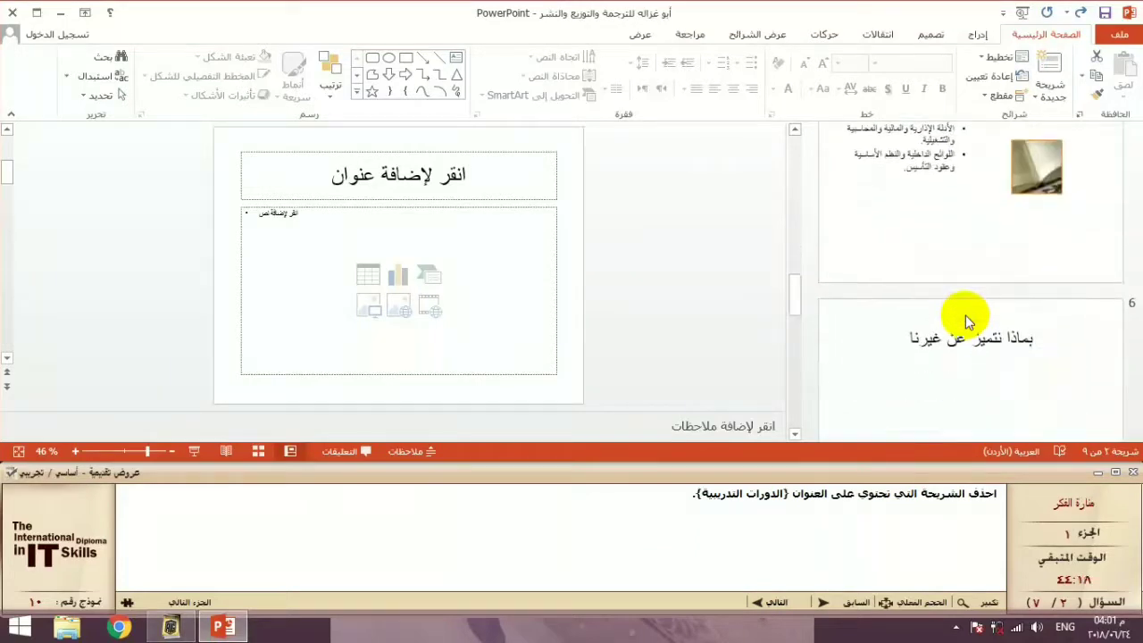
{"action": "left_click", "coordinate": [966, 318]}
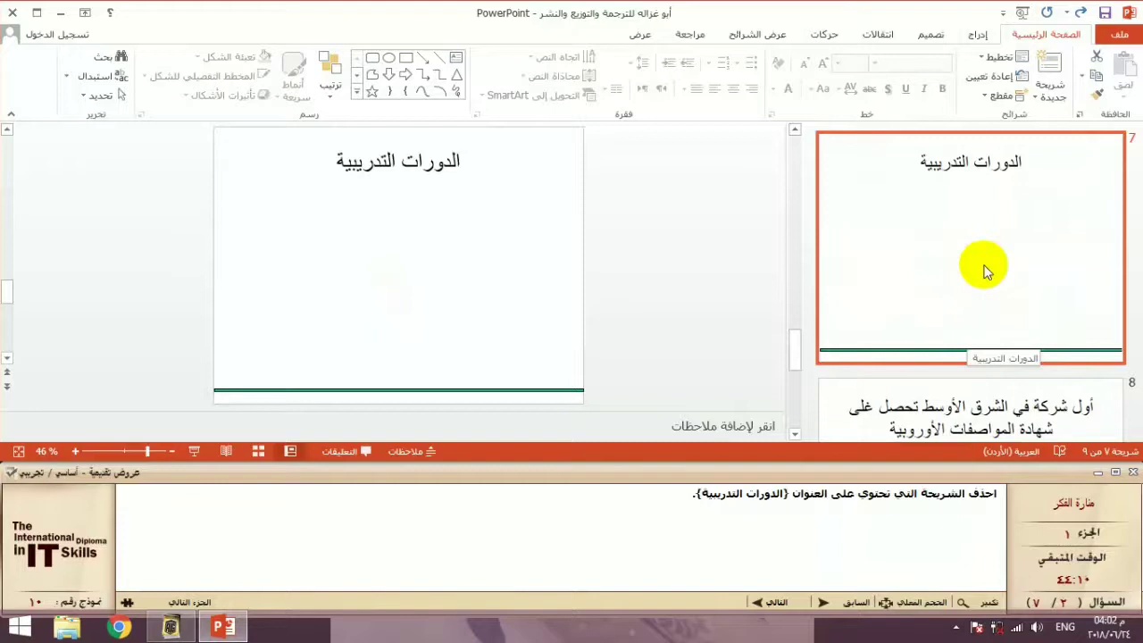
{"action": "key", "text": "Delete"}
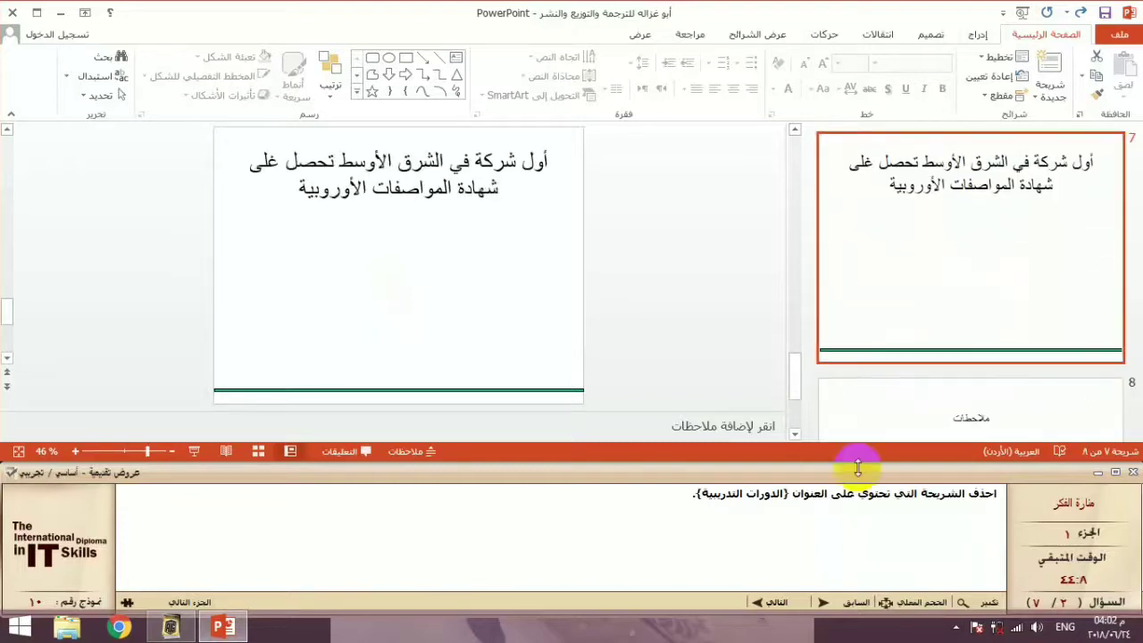
{"action": "left_click", "coordinate": [769, 602]}
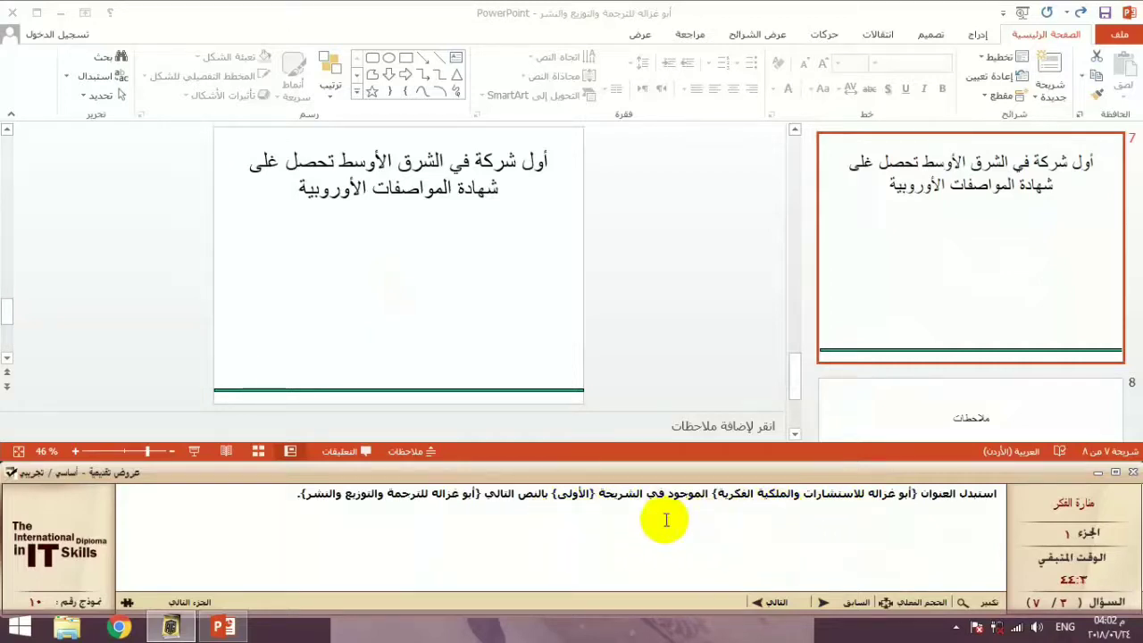
Step: Replace slide 1's title with 'أبو غزالة للترجمة والتوزيع والنشر' in Arabic, then advance to question 4
{"action": "scroll", "coordinate": [950, 344], "scroll_direction": "up", "scroll_amount": 10}
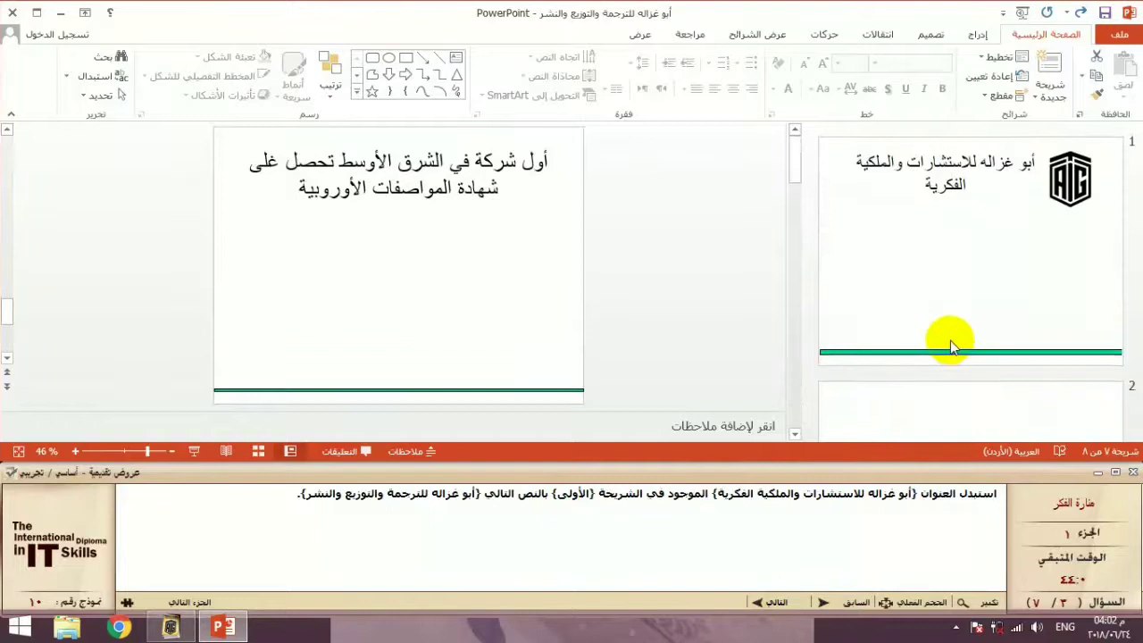
{"action": "left_click", "coordinate": [950, 341]}
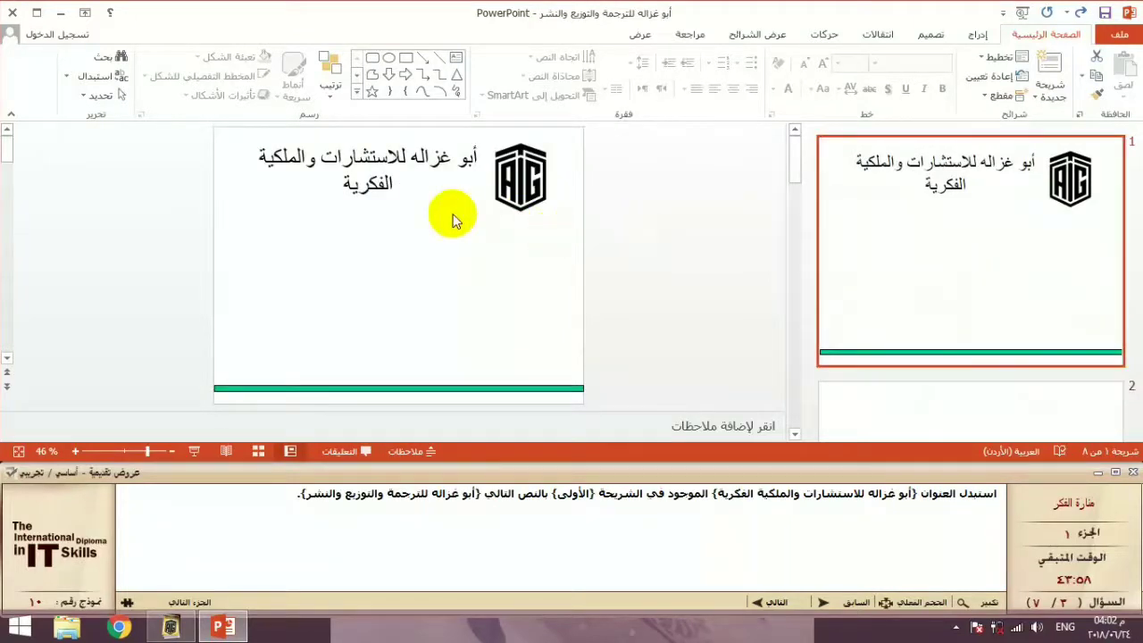
{"action": "left_click", "coordinate": [369, 174]}
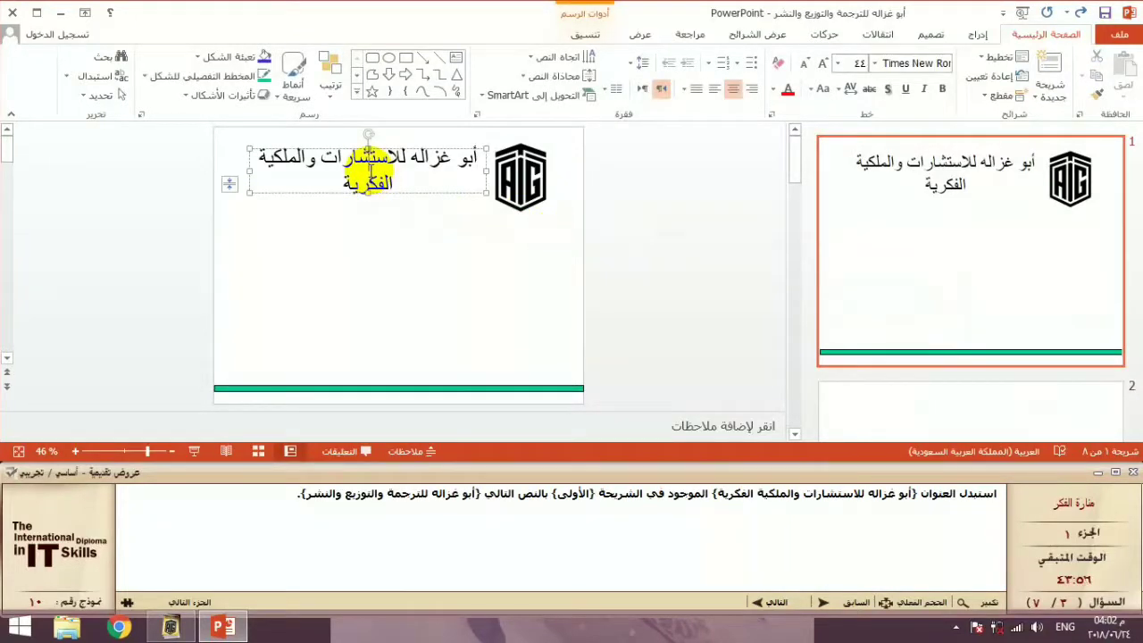
{"action": "mouse_move", "coordinate": [447, 170]}
{"action": "left_mouse_down"}
{"action": "mouse_move", "coordinate": [472, 153]}
{"action": "mouse_move", "coordinate": [369, 192]}
{"action": "left_mouse_up"}
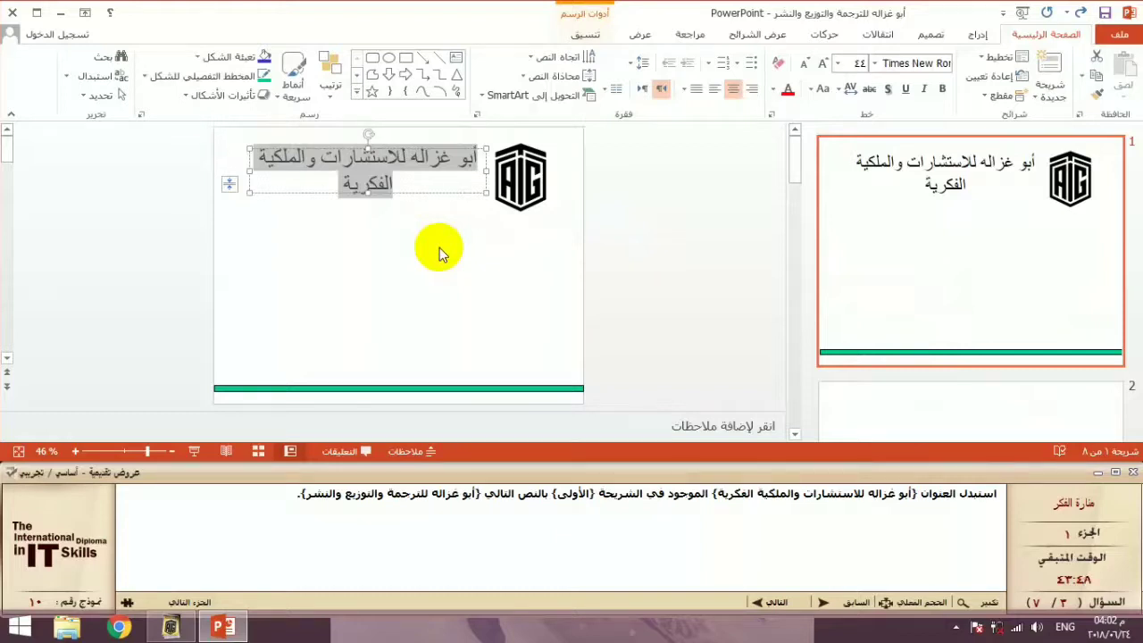
{"action": "type", "text": "H"}
{"action": "key", "text": "BackSpace"}
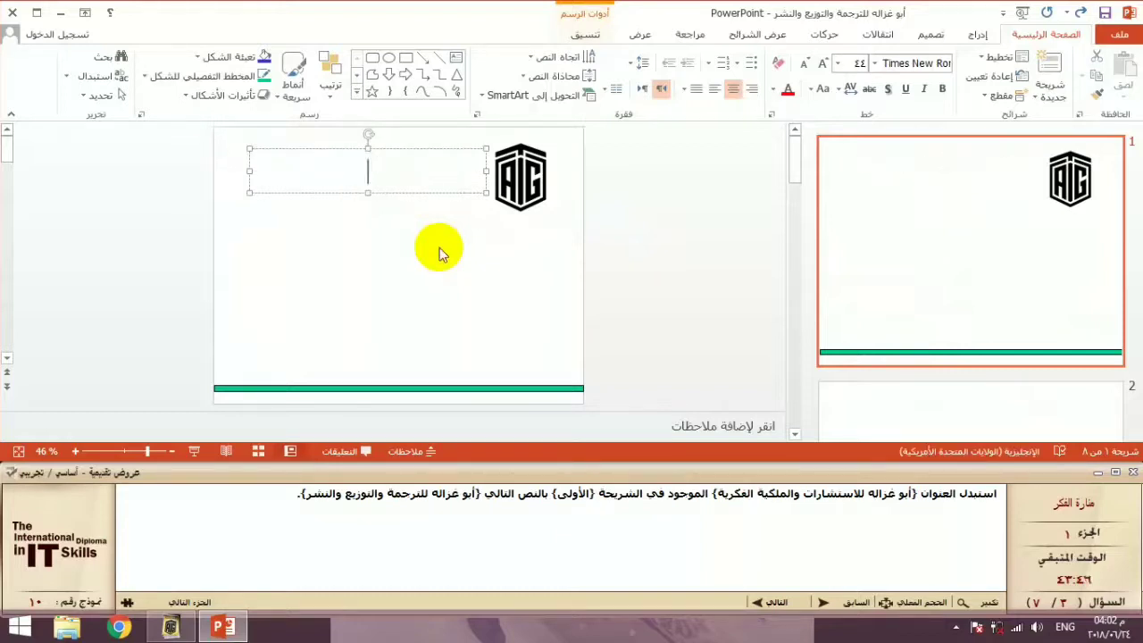
{"action": "key", "text": "alt+shift"}
{"action": "type", "text": "أبو غزالة"}
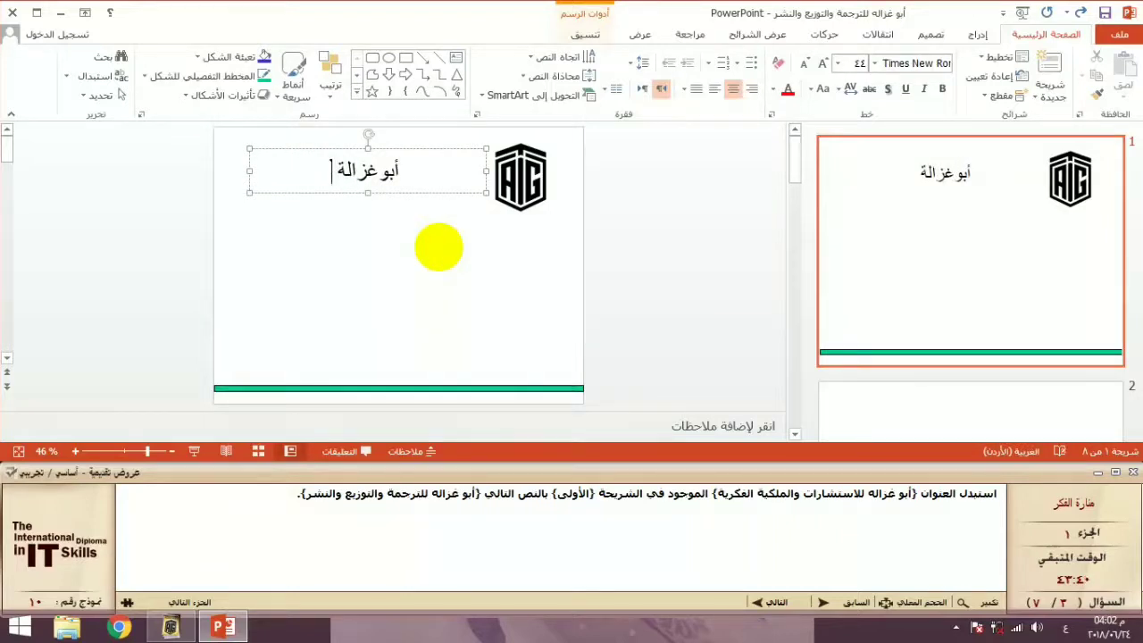
{"action": "type", "text": " للترجمة والتوزيع والنشر"}
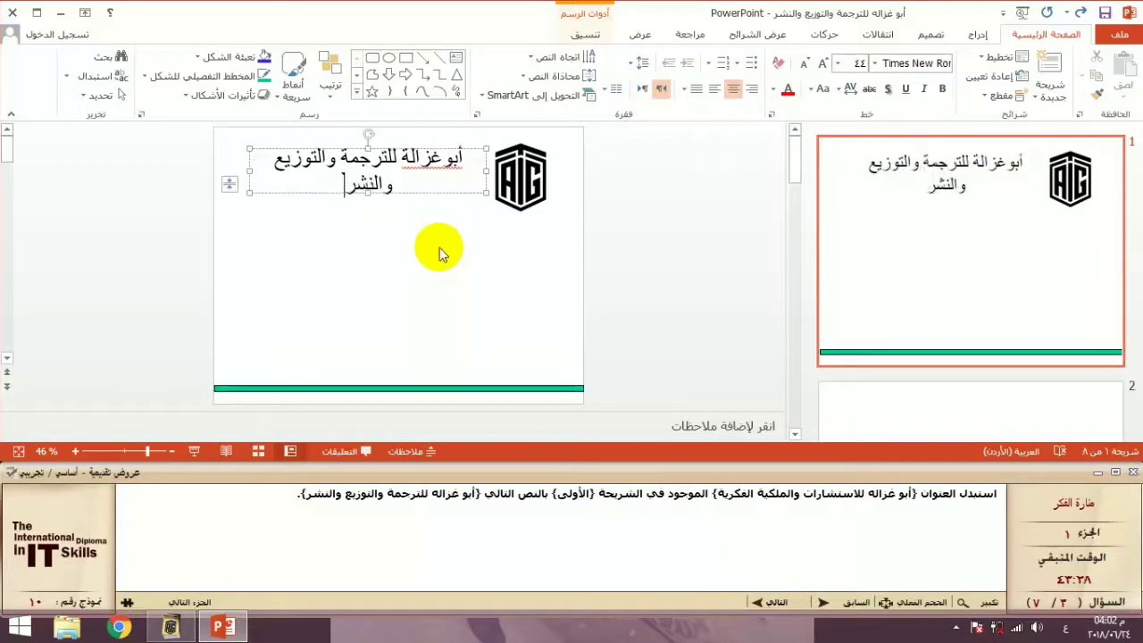
{"action": "left_click", "coordinate": [443, 249]}
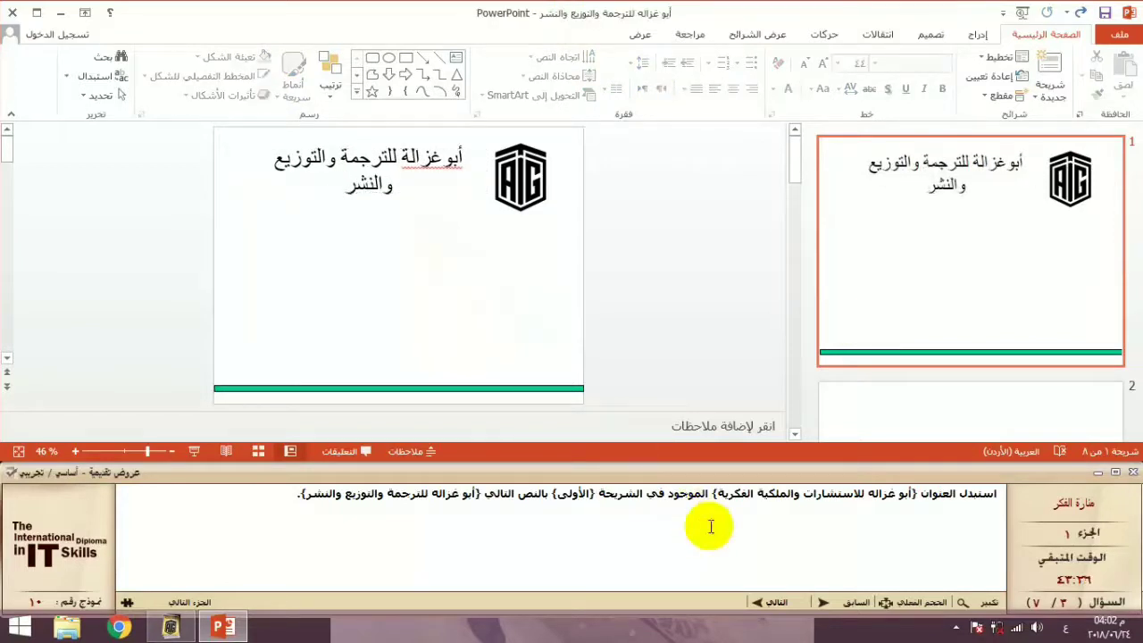
{"action": "left_click", "coordinate": [767, 601]}
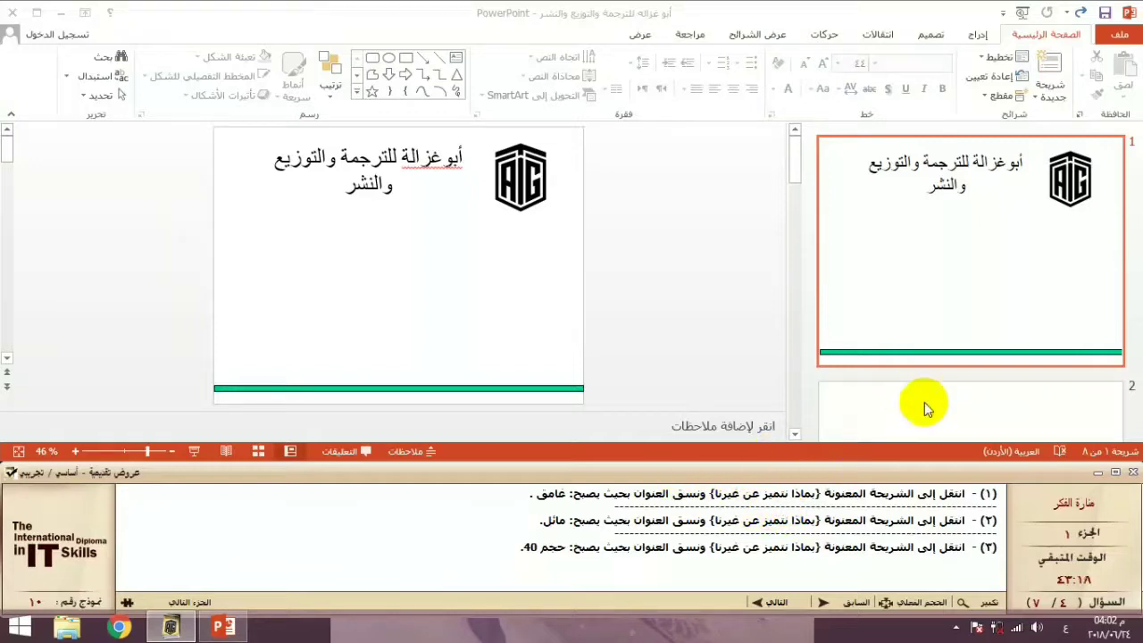
Step: Select the whole title line 'بماذا نتميز عن غيرنا' on slide 6
{"action": "scroll", "coordinate": [960, 390], "scroll_direction": "down", "scroll_amount": 2}
{"action": "scroll", "coordinate": [964, 386], "scroll_direction": "down", "scroll_amount": 3}
{"action": "scroll", "coordinate": [965, 386], "scroll_direction": "down", "scroll_amount": 2}
{"action": "scroll", "coordinate": [965, 386], "scroll_direction": "down", "scroll_amount": 1}
{"action": "scroll", "coordinate": [964, 386], "scroll_direction": "down", "scroll_amount": 1}
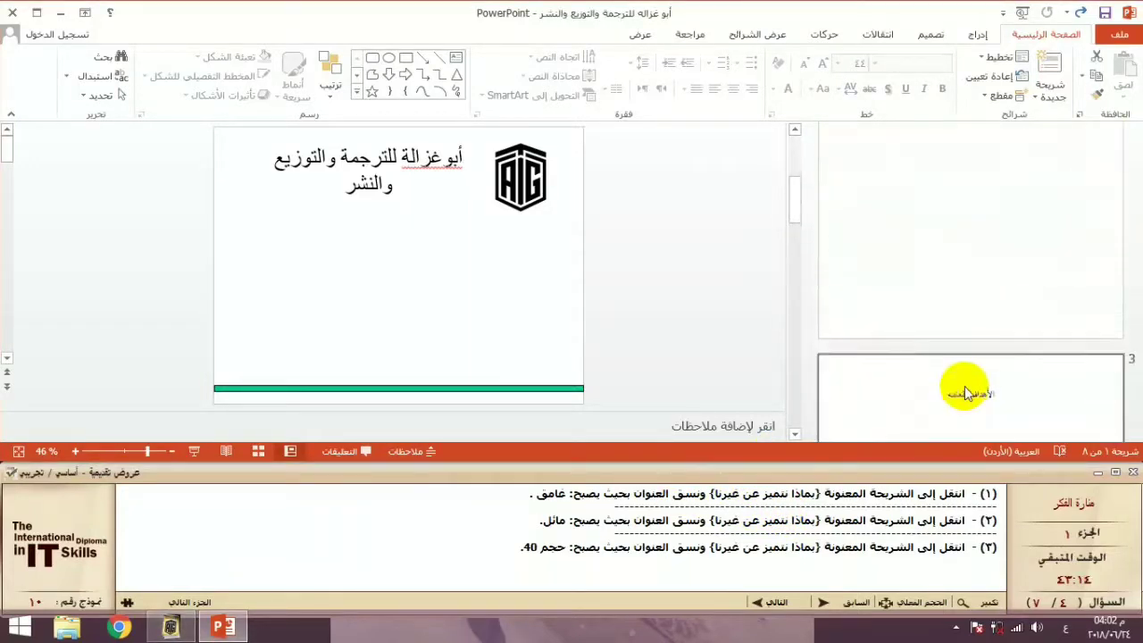
{"action": "scroll", "coordinate": [964, 386], "scroll_direction": "down", "scroll_amount": 1}
{"action": "scroll", "coordinate": [964, 386], "scroll_direction": "down", "scroll_amount": 2}
{"action": "scroll", "coordinate": [965, 386], "scroll_direction": "down", "scroll_amount": 1}
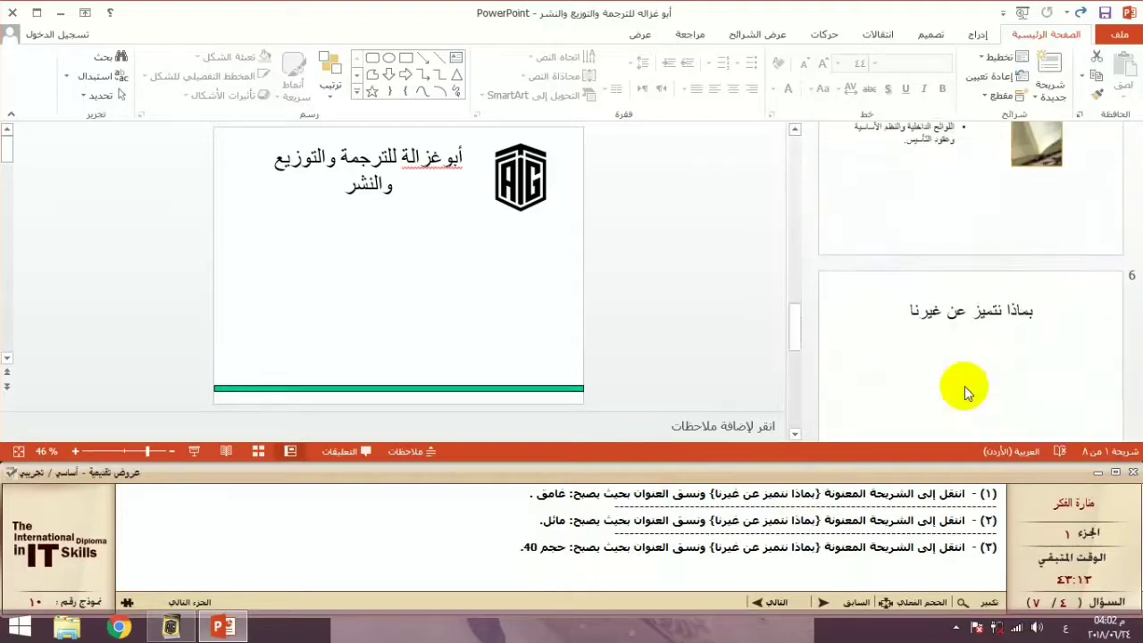
{"action": "left_click", "coordinate": [964, 385]}
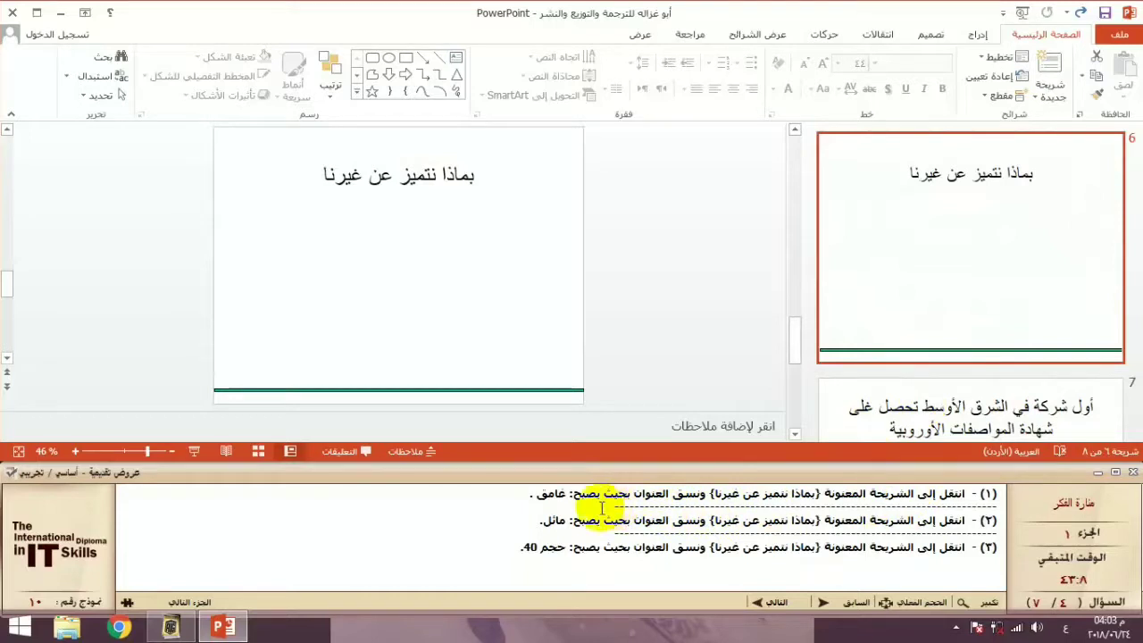
{"action": "left_click", "coordinate": [407, 178]}
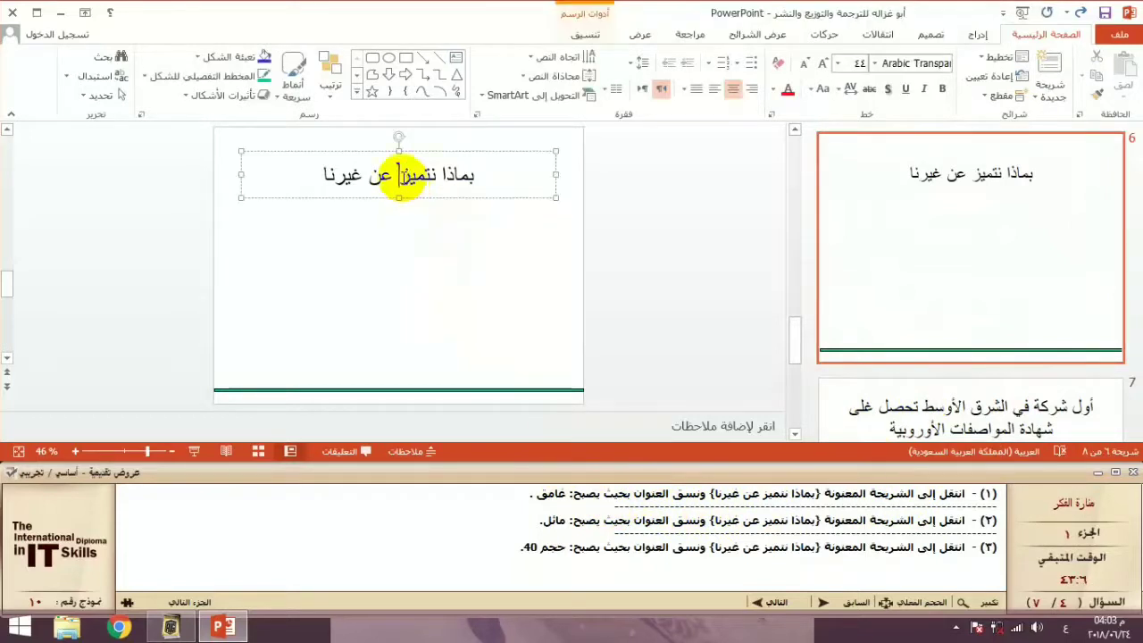
{"action": "triple_click", "coordinate": [402, 174]}
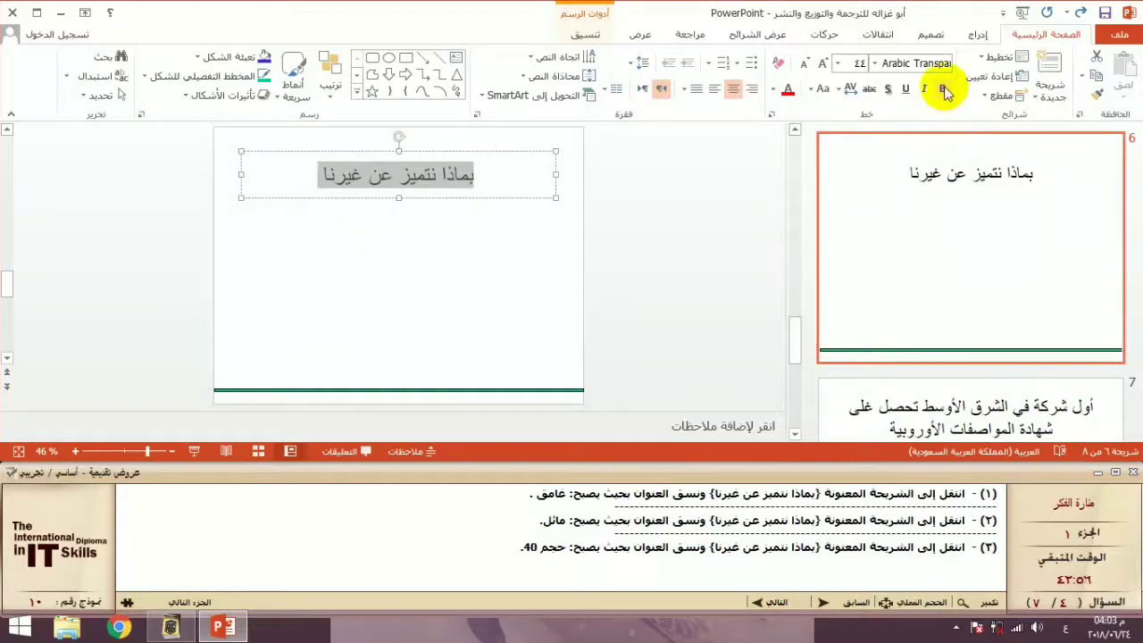
Step: Make the title bold, italic and size 40, then advance to question 5
{"action": "left_click", "coordinate": [942, 89]}
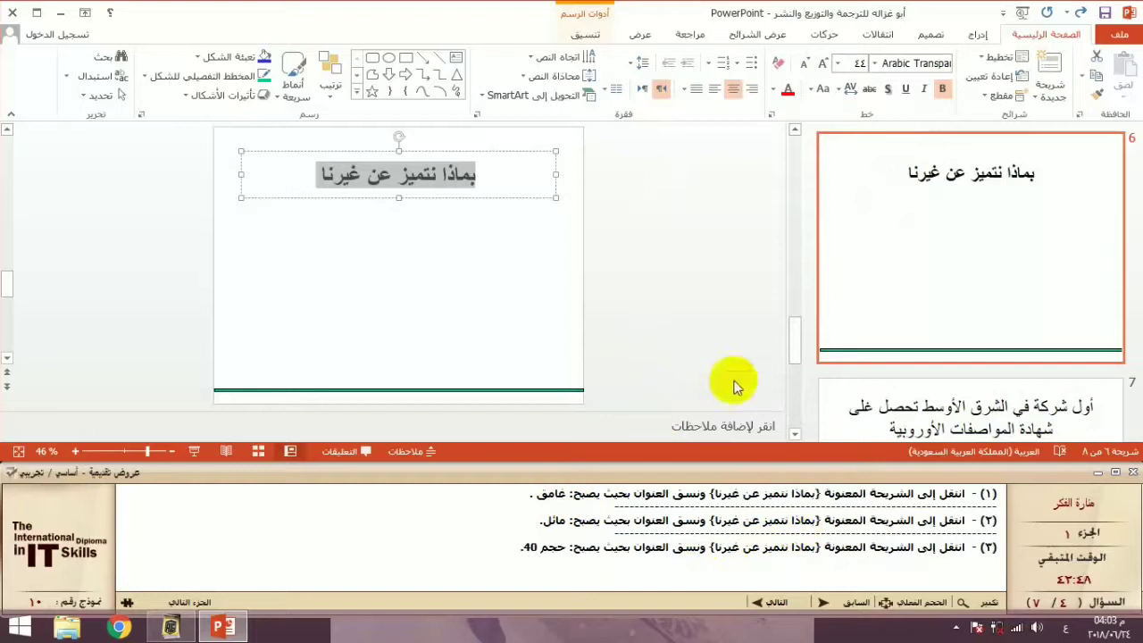
{"action": "left_click", "coordinate": [925, 90]}
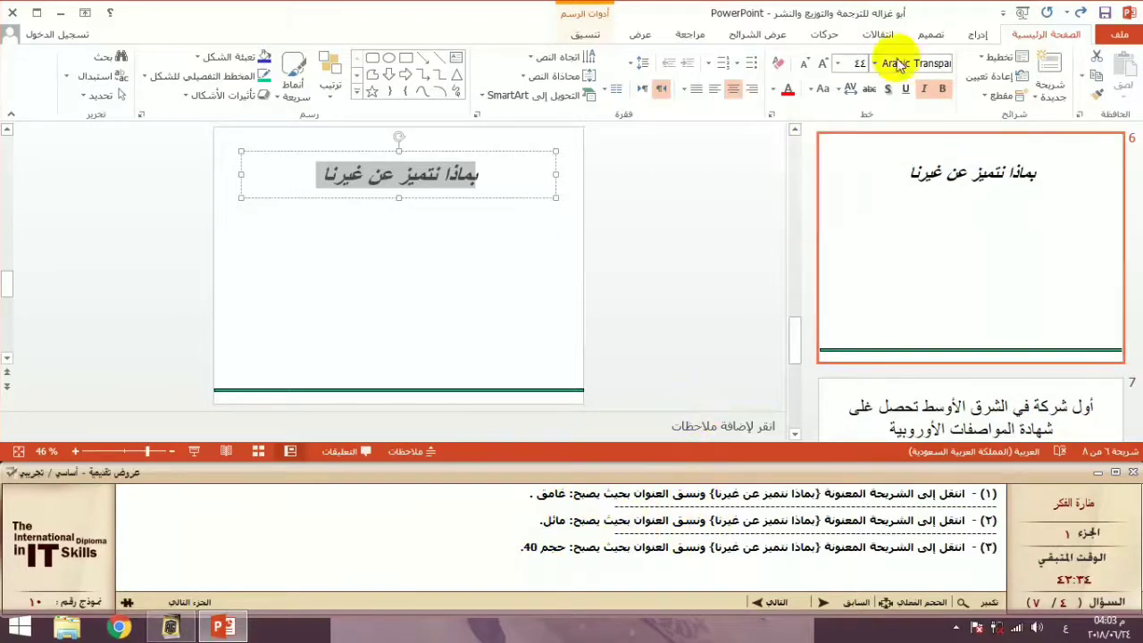
{"action": "left_click", "coordinate": [838, 64]}
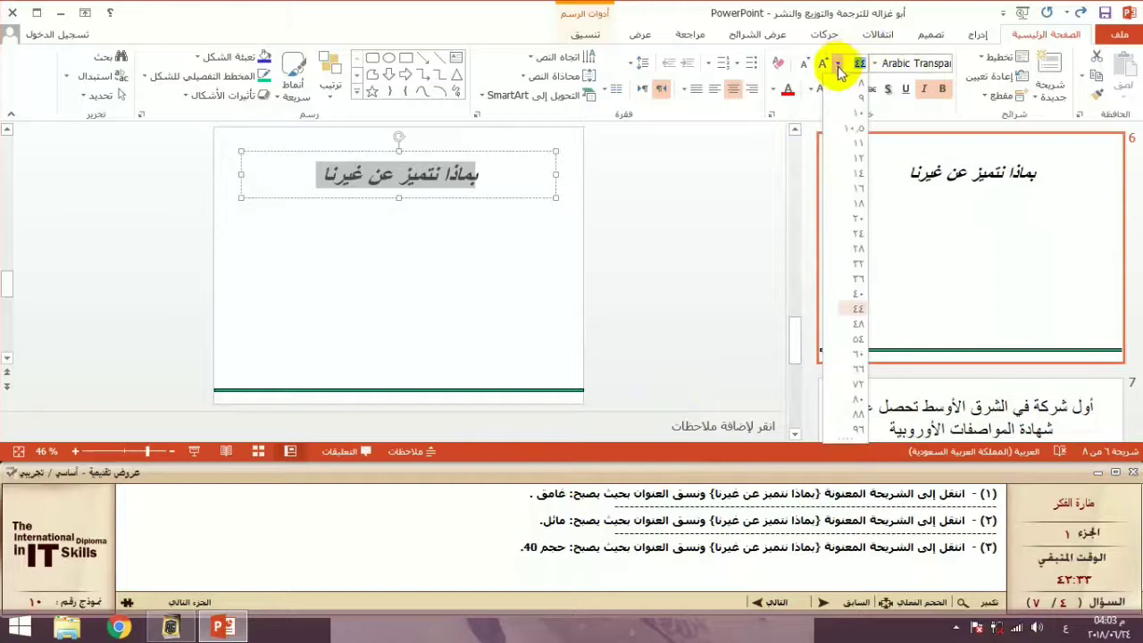
{"action": "left_click", "coordinate": [851, 295]}
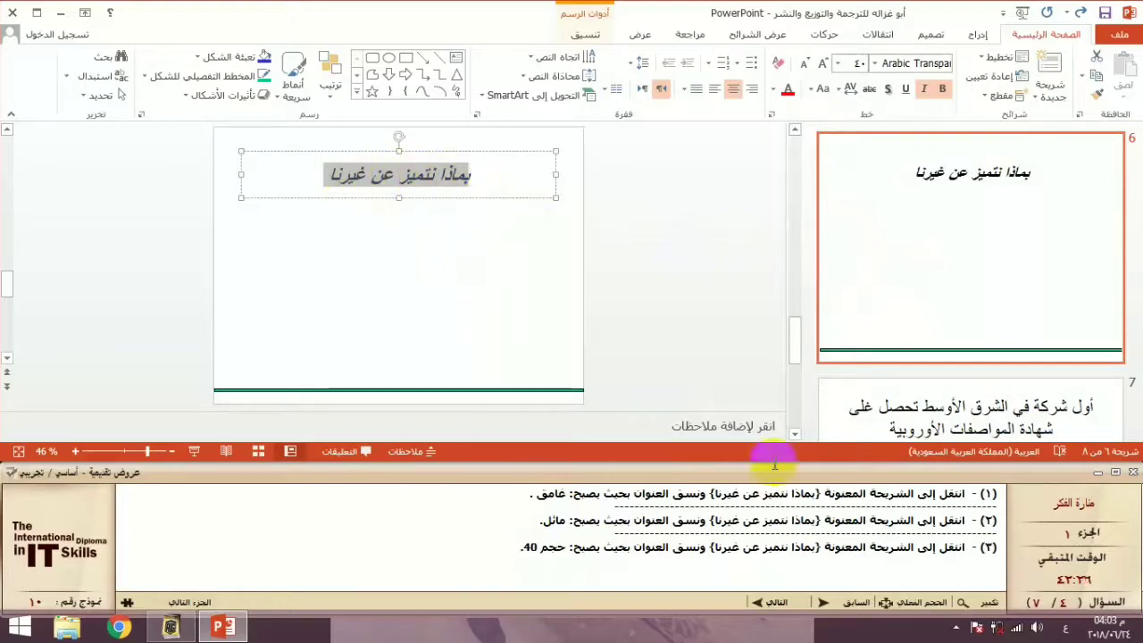
{"action": "left_click", "coordinate": [766, 600]}
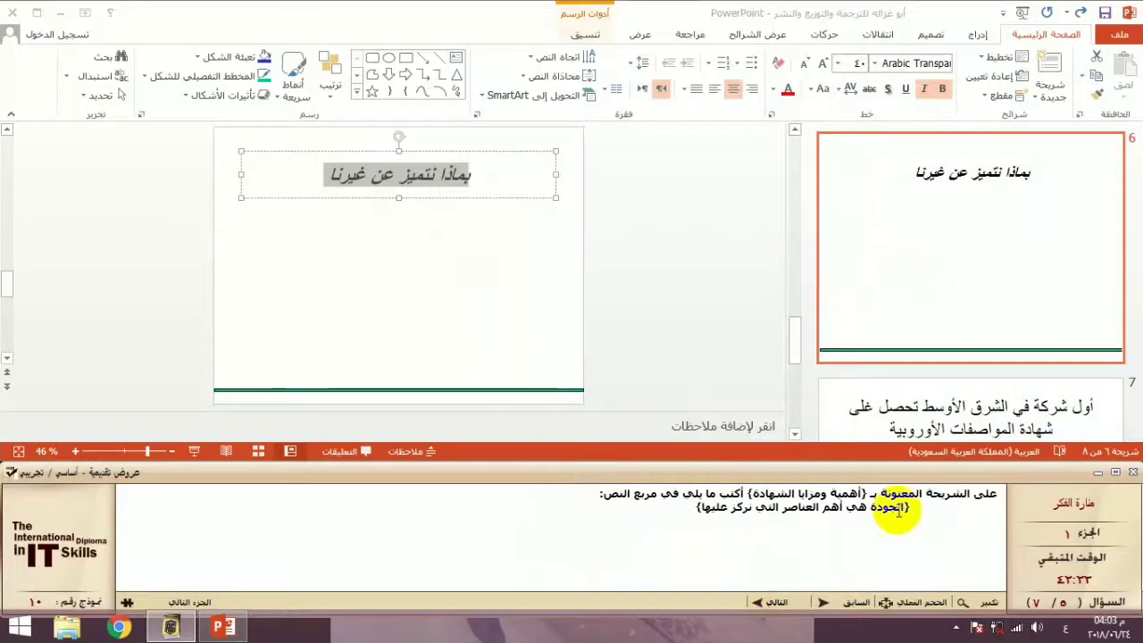
Step: Type 'الجودة هي أهم العناصر التي نركز عليها' into slide 4's content box
{"action": "left_click", "coordinate": [986, 263]}
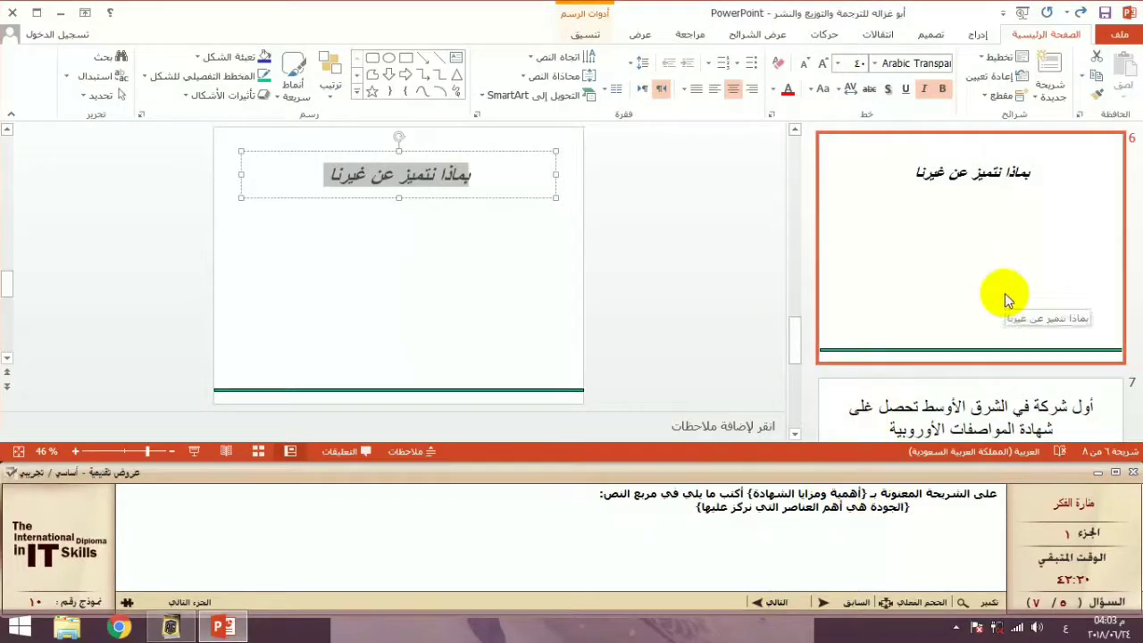
{"action": "scroll", "coordinate": [1004, 293], "scroll_direction": "up", "scroll_amount": 5}
{"action": "scroll", "coordinate": [1004, 292], "scroll_direction": "down", "scroll_amount": 3}
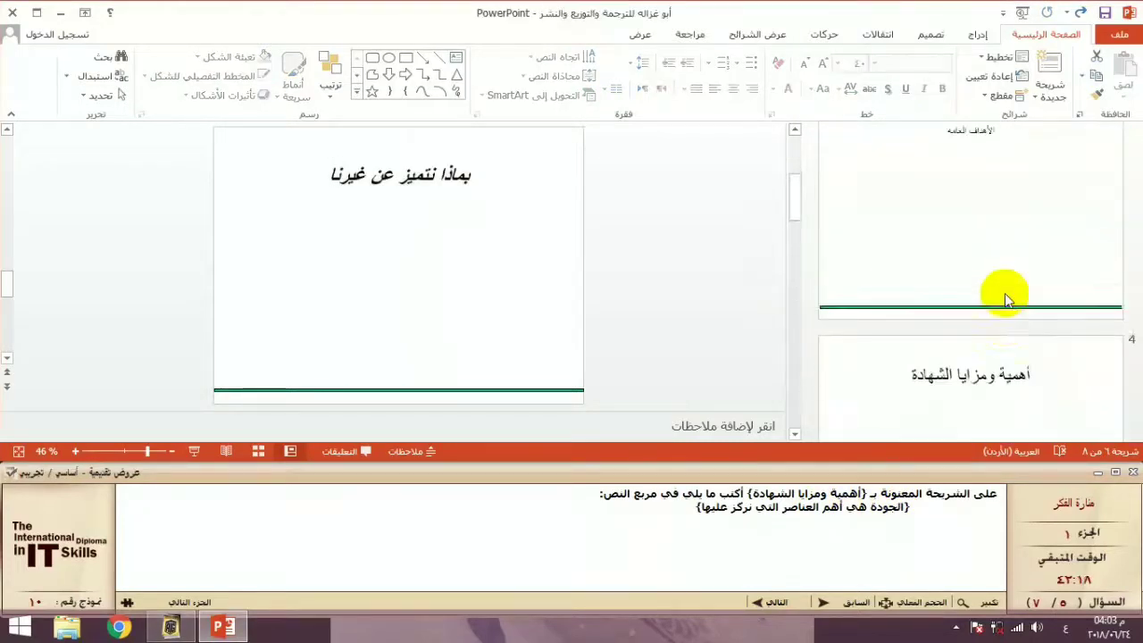
{"action": "left_click", "coordinate": [989, 334]}
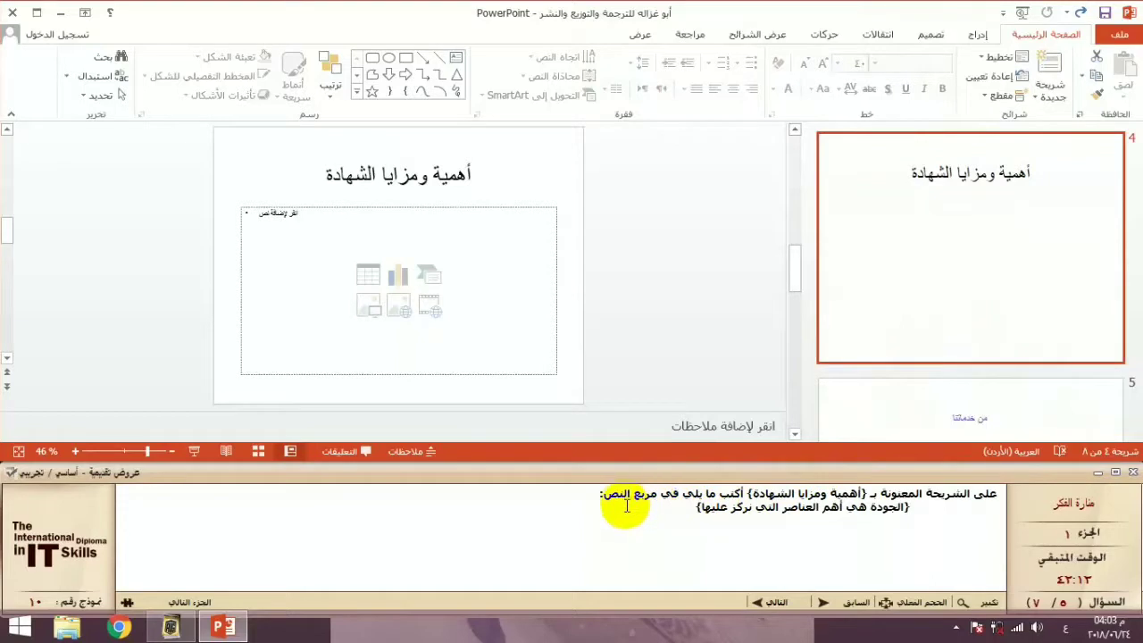
{"action": "left_click", "coordinate": [287, 236]}
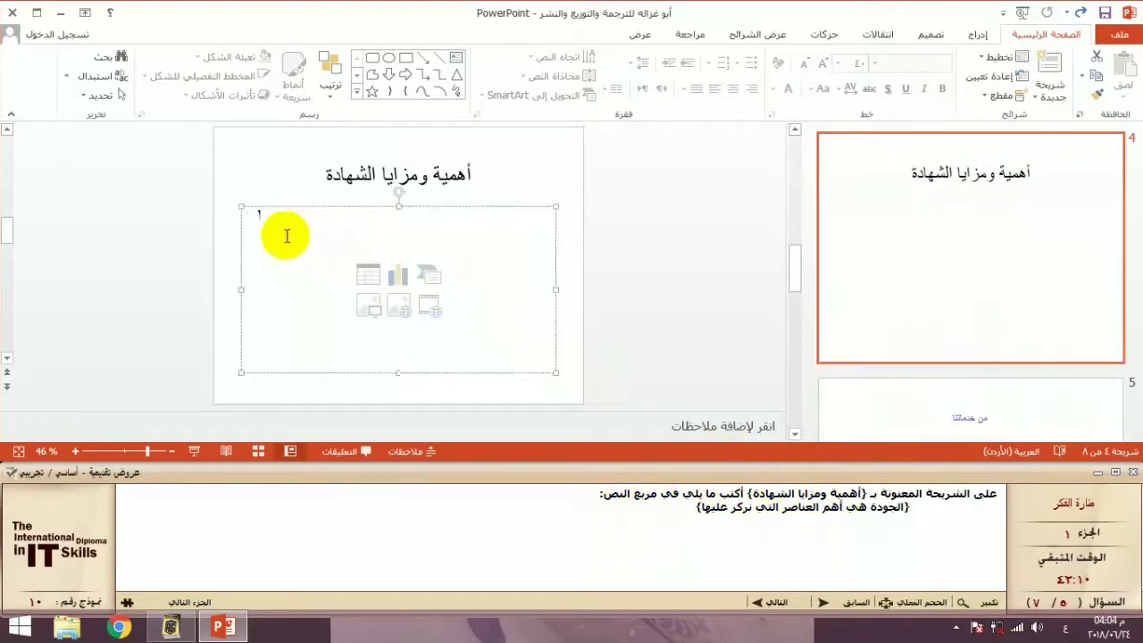
{"action": "type", "text": "١."}
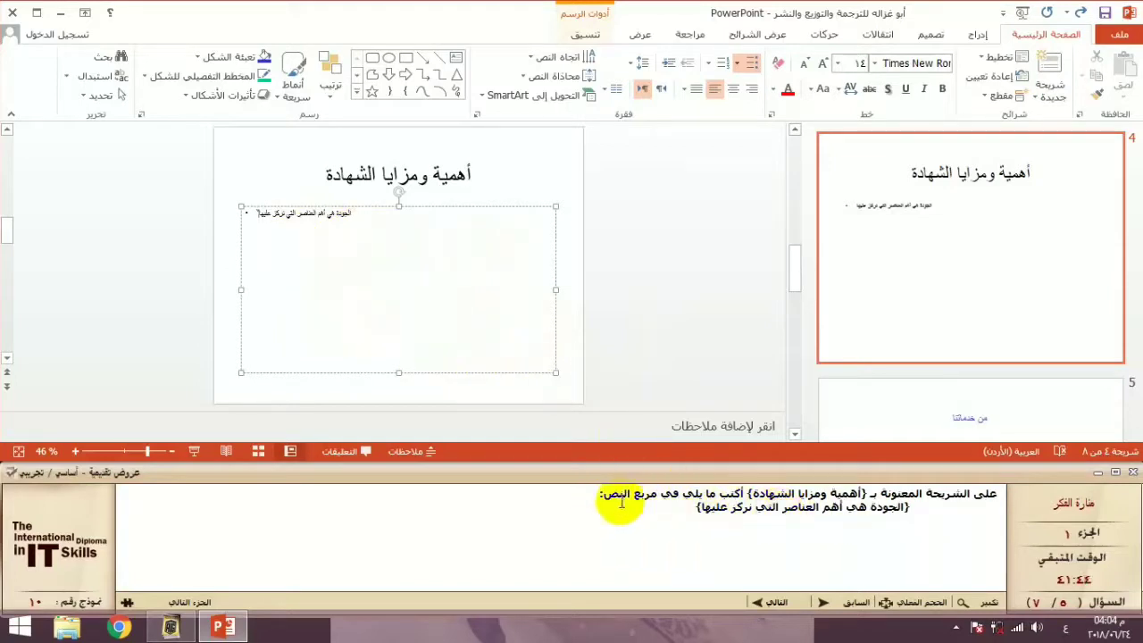
Step: Advance to question 6 and select slide 1 to start checking from the beginning
{"action": "left_click", "coordinate": [775, 603]}
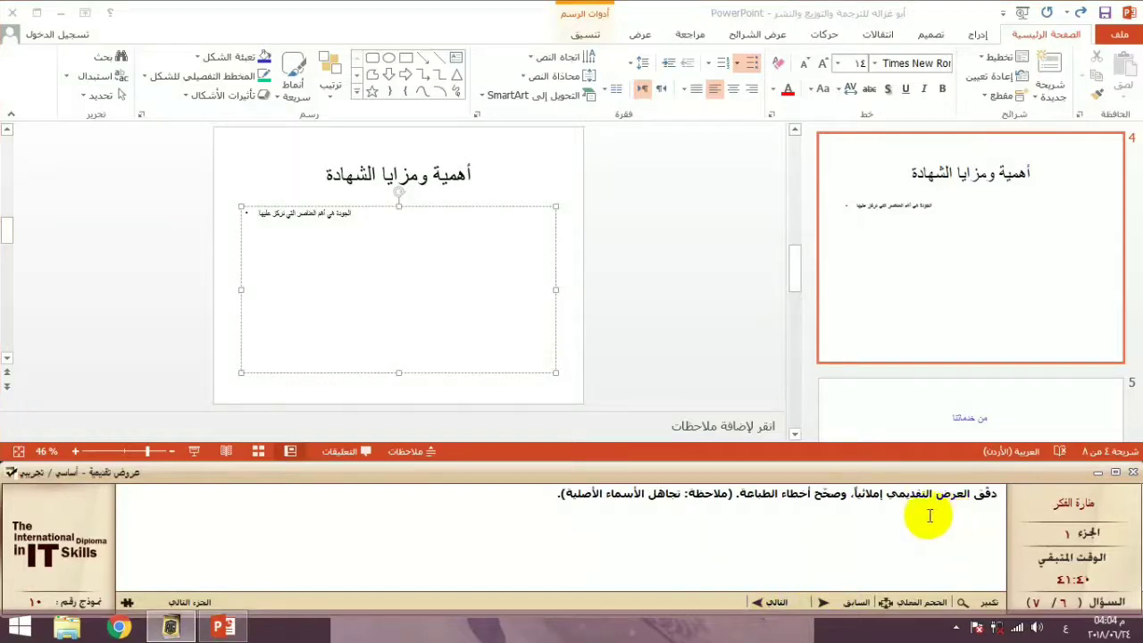
{"action": "left_click", "coordinate": [970, 307]}
{"action": "scroll", "coordinate": [973, 308], "scroll_direction": "up", "scroll_amount": 5}
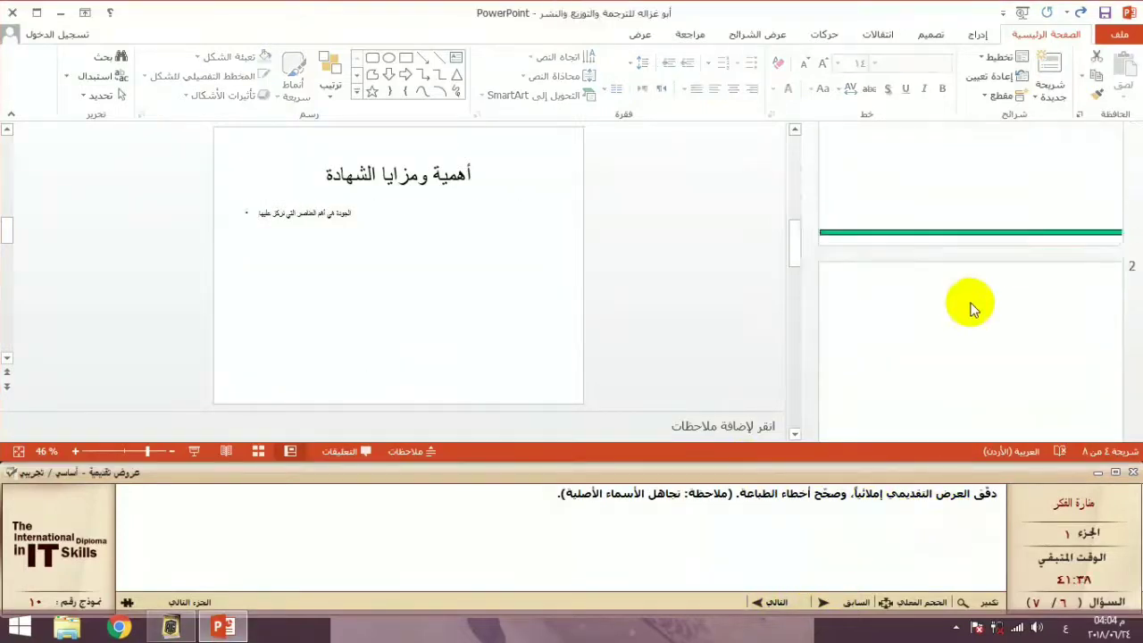
{"action": "scroll", "coordinate": [972, 306], "scroll_direction": "up", "scroll_amount": 3}
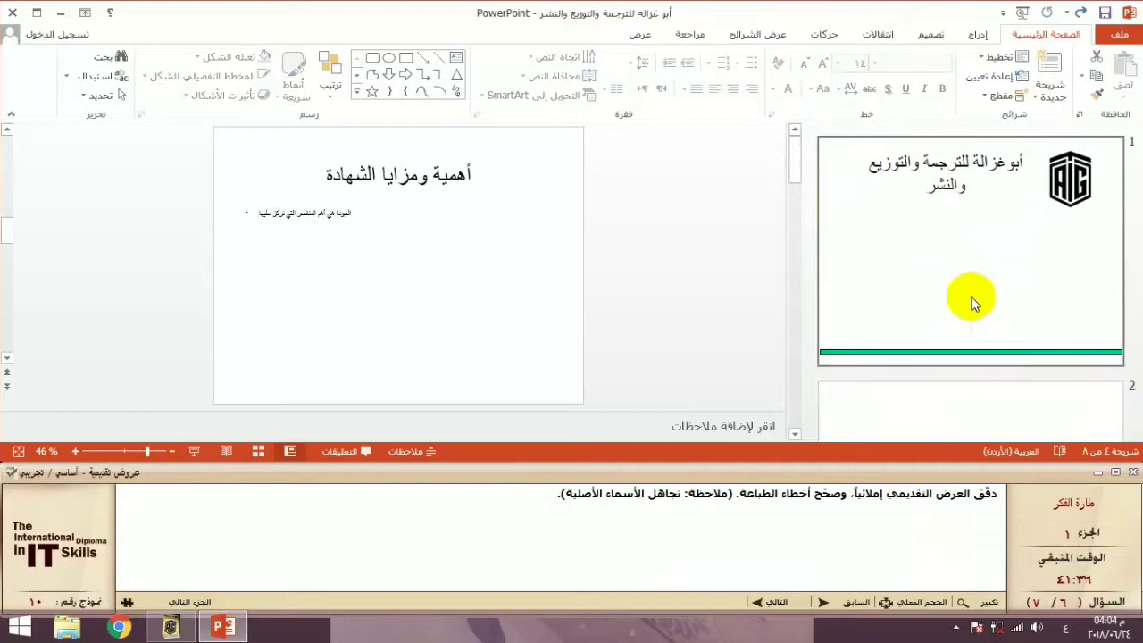
{"action": "left_click", "coordinate": [974, 304]}
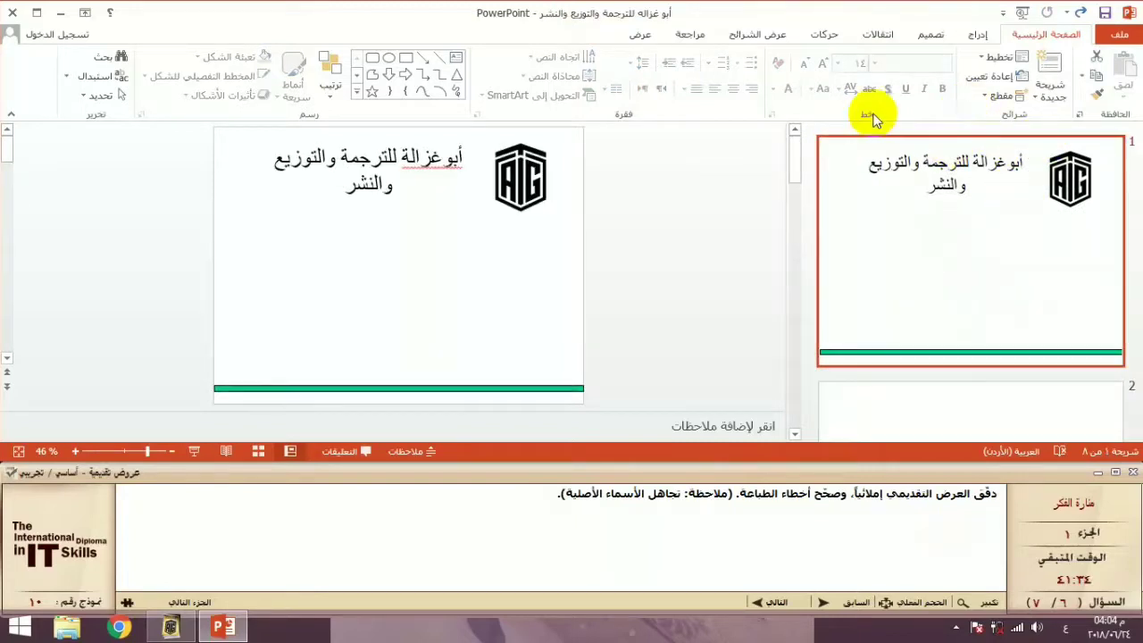
Step: Run Spelling, ignoring the company name and changing 'الاداريه' to 'الإدارية'
{"action": "left_click", "coordinate": [693, 36]}
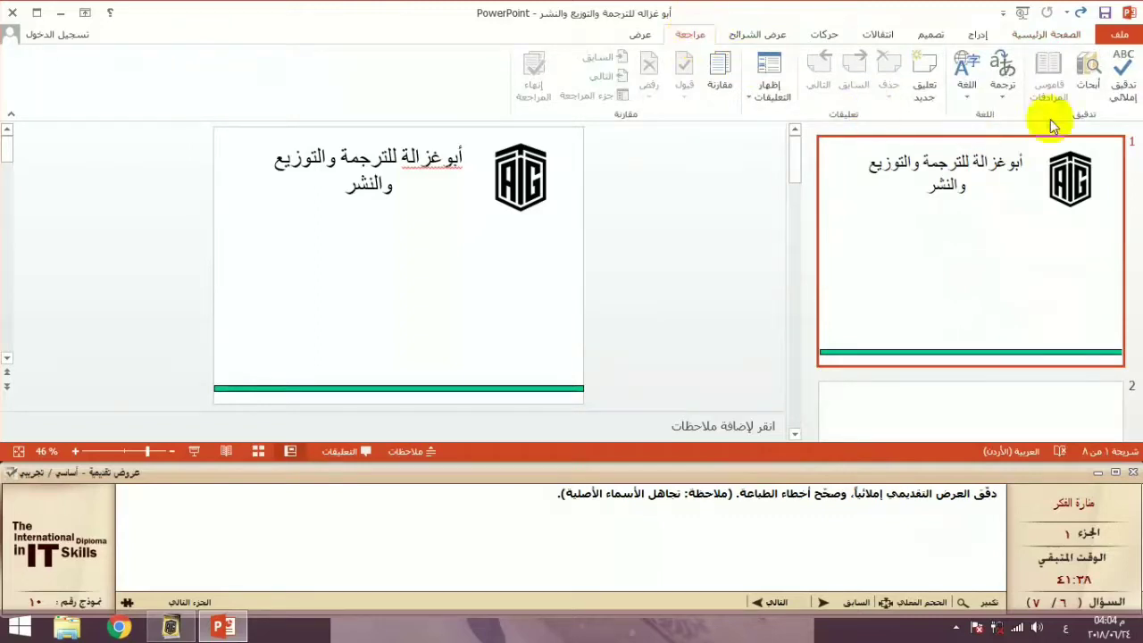
{"action": "left_click", "coordinate": [1125, 84]}
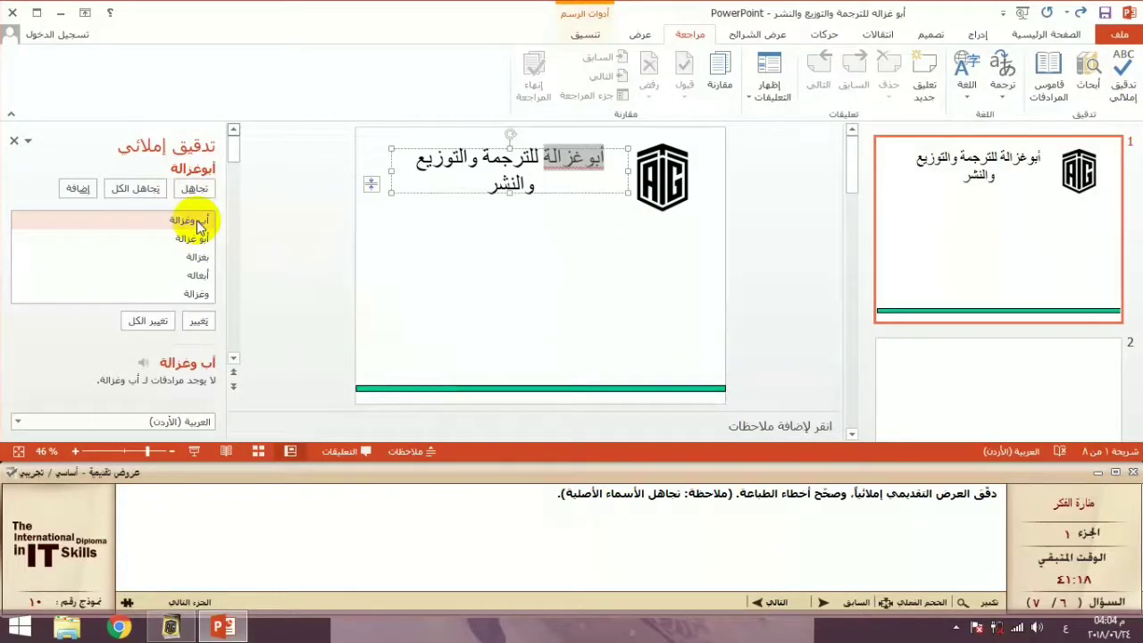
{"action": "left_click", "coordinate": [195, 188]}
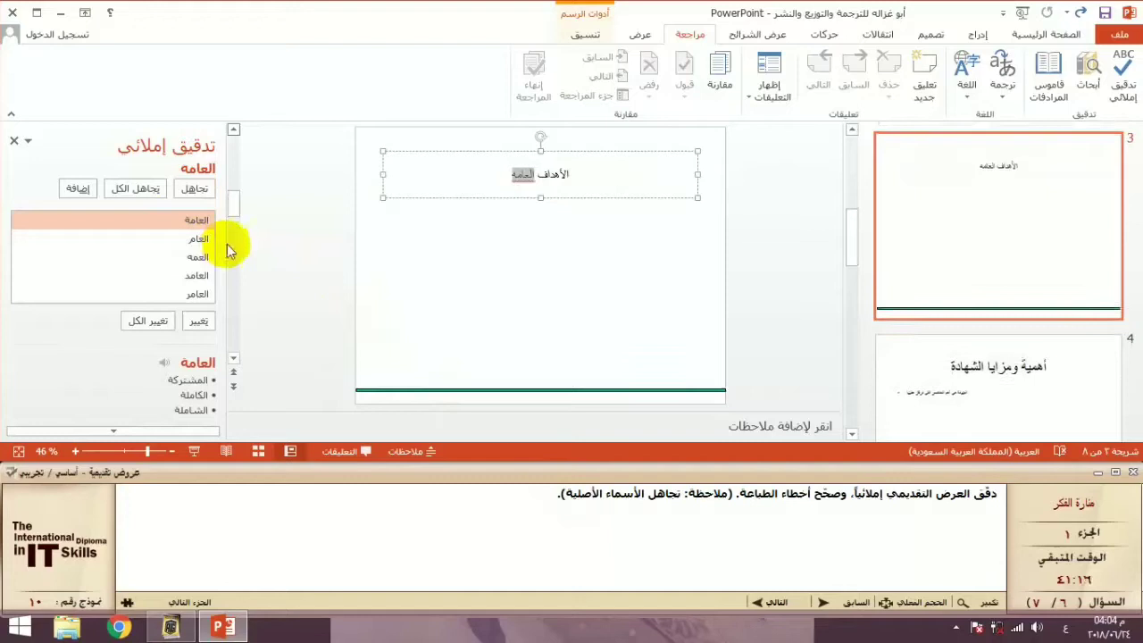
{"action": "left_click", "coordinate": [200, 321]}
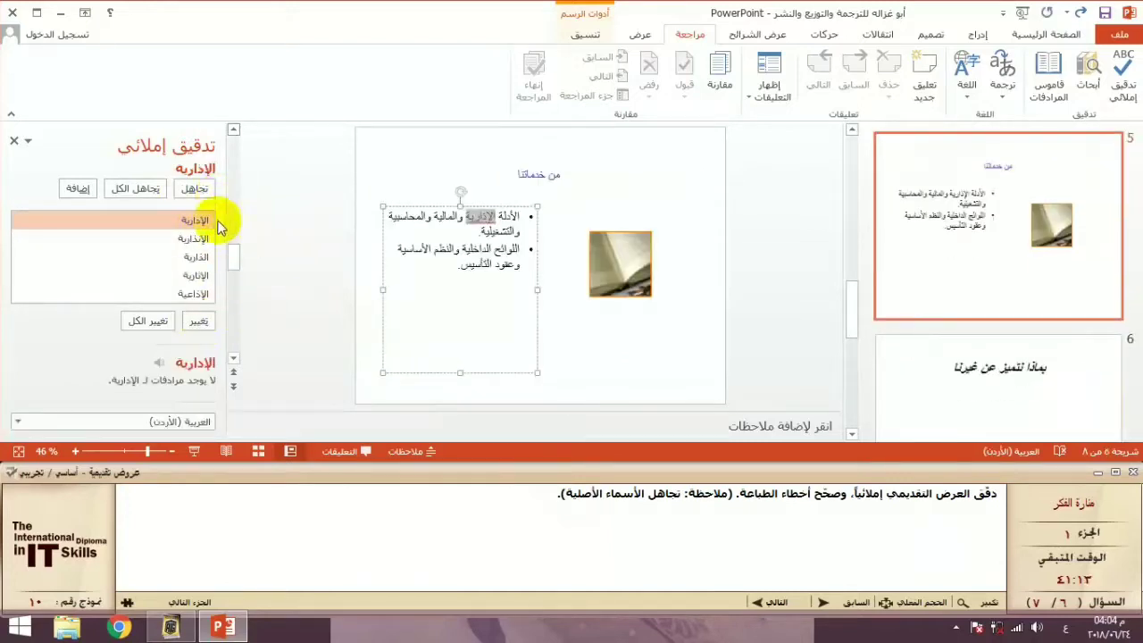
{"action": "left_click", "coordinate": [198, 322]}
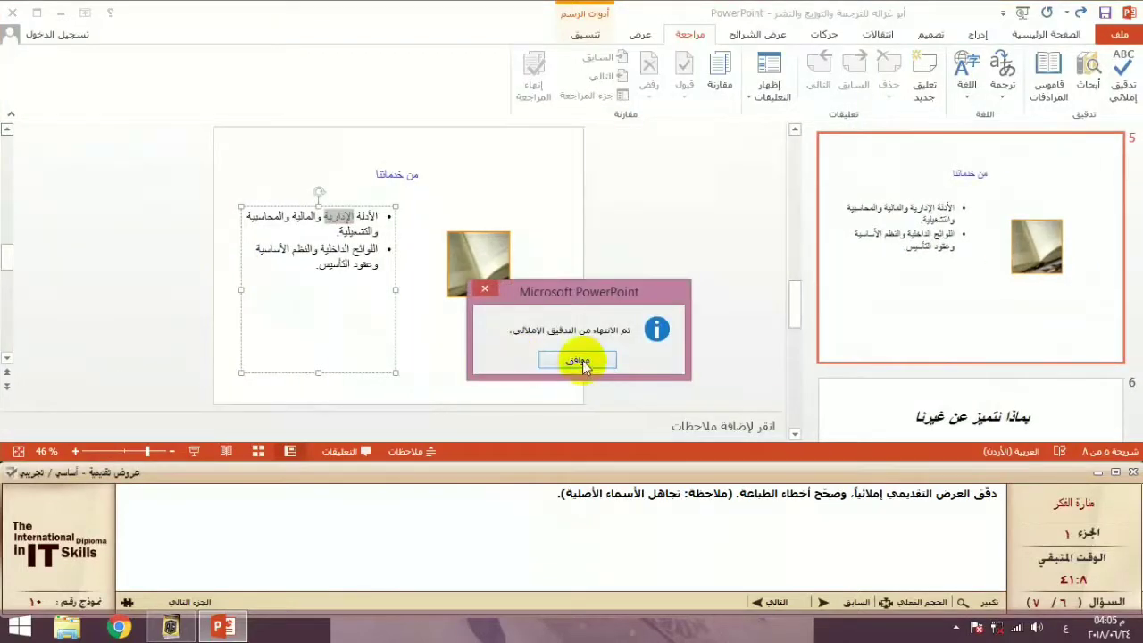
{"action": "left_click", "coordinate": [578, 361]}
Step: Remove the extra letter from slide 8's title so it reads 'ملاحظات'
{"action": "left_click", "coordinate": [890, 277]}
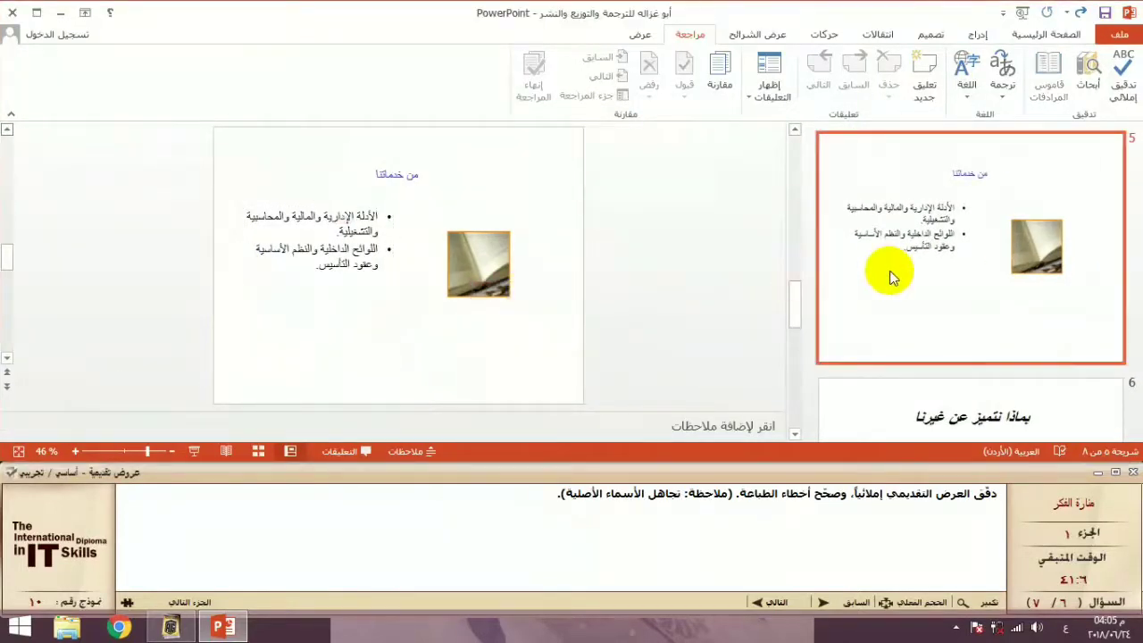
{"action": "scroll", "coordinate": [889, 277], "scroll_direction": "down", "scroll_amount": 5}
{"action": "scroll", "coordinate": [890, 277], "scroll_direction": "down", "scroll_amount": 2}
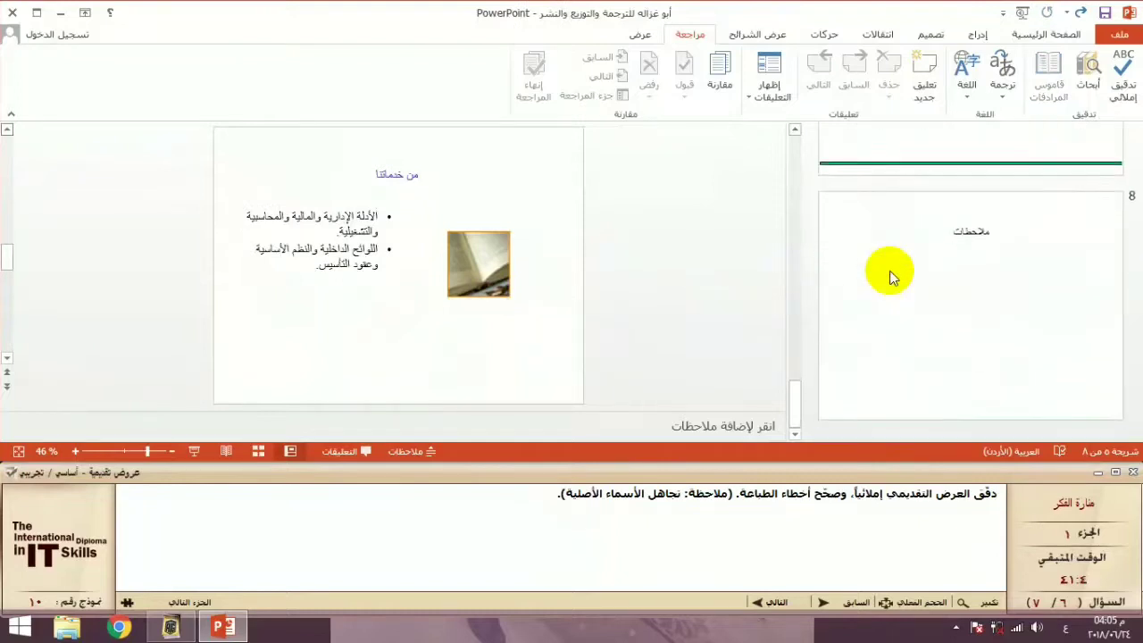
{"action": "scroll", "coordinate": [973, 294], "scroll_direction": "up", "scroll_amount": 3}
{"action": "scroll", "coordinate": [956, 308], "scroll_direction": "down", "scroll_amount": 2}
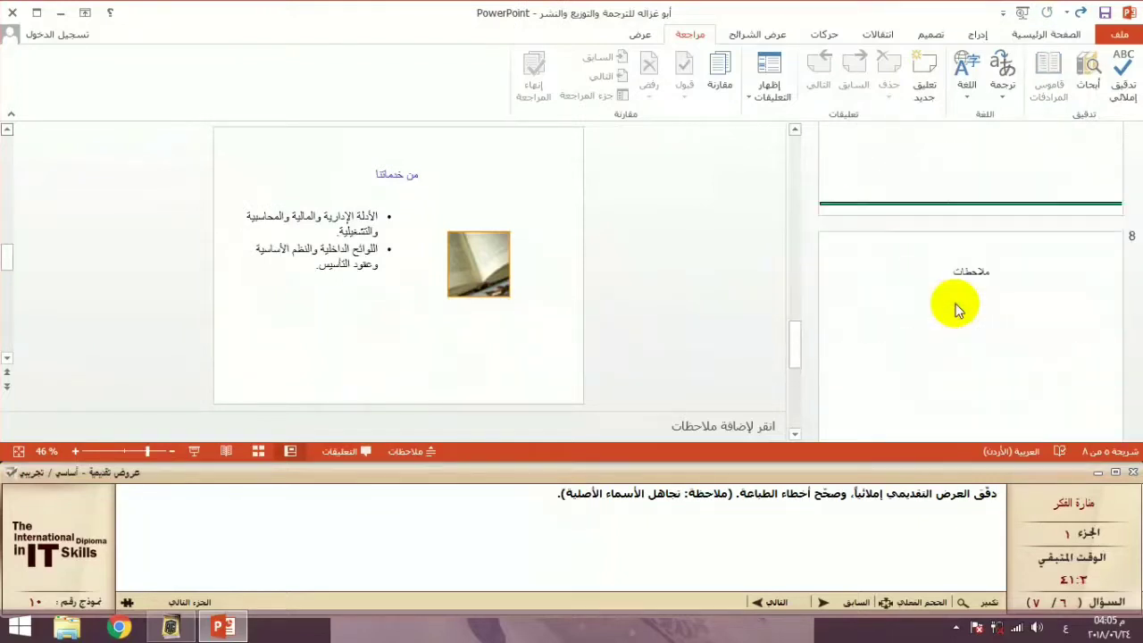
{"action": "left_click", "coordinate": [955, 308]}
{"action": "left_click", "coordinate": [392, 176]}
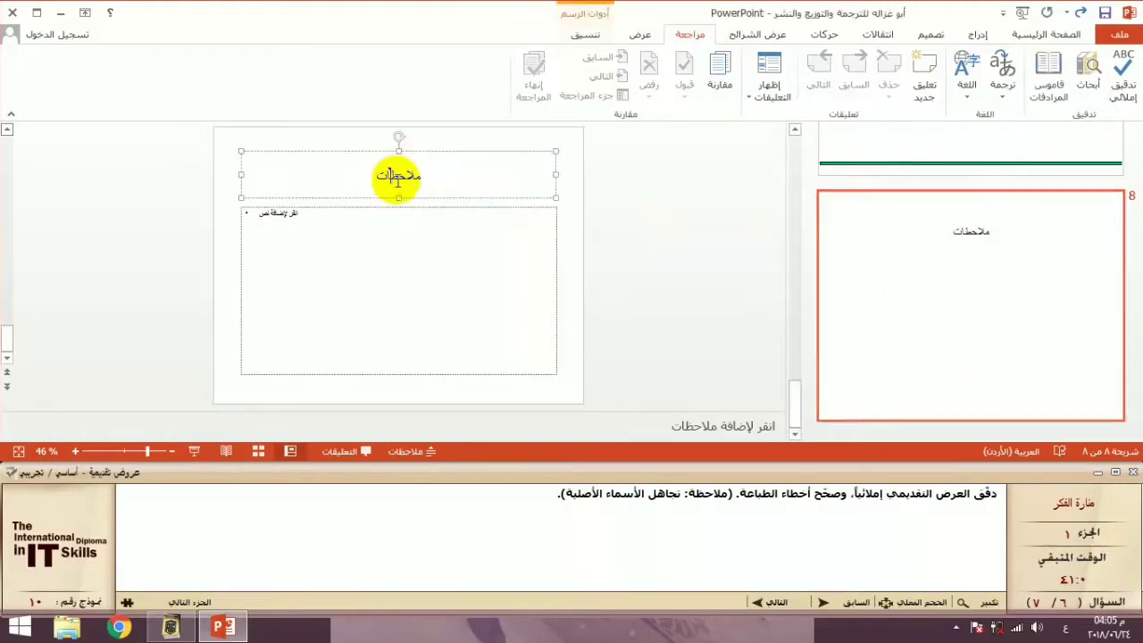
{"action": "key", "text": "BackSpace"}
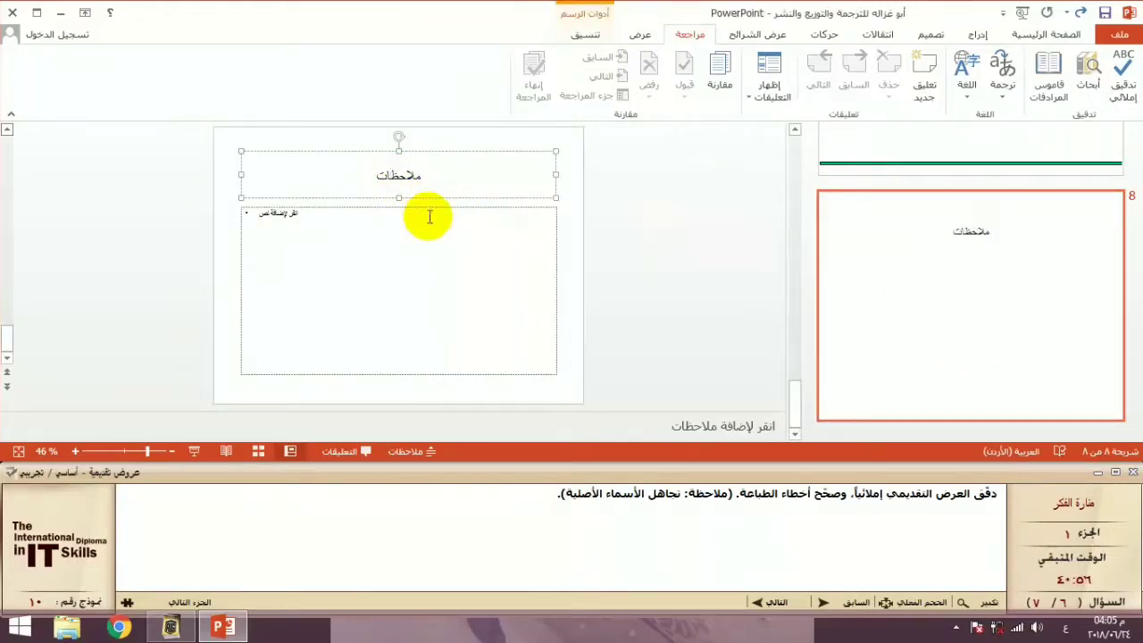
{"action": "left_click", "coordinate": [924, 249]}
{"action": "scroll", "coordinate": [924, 249], "scroll_direction": "up", "scroll_amount": 3}
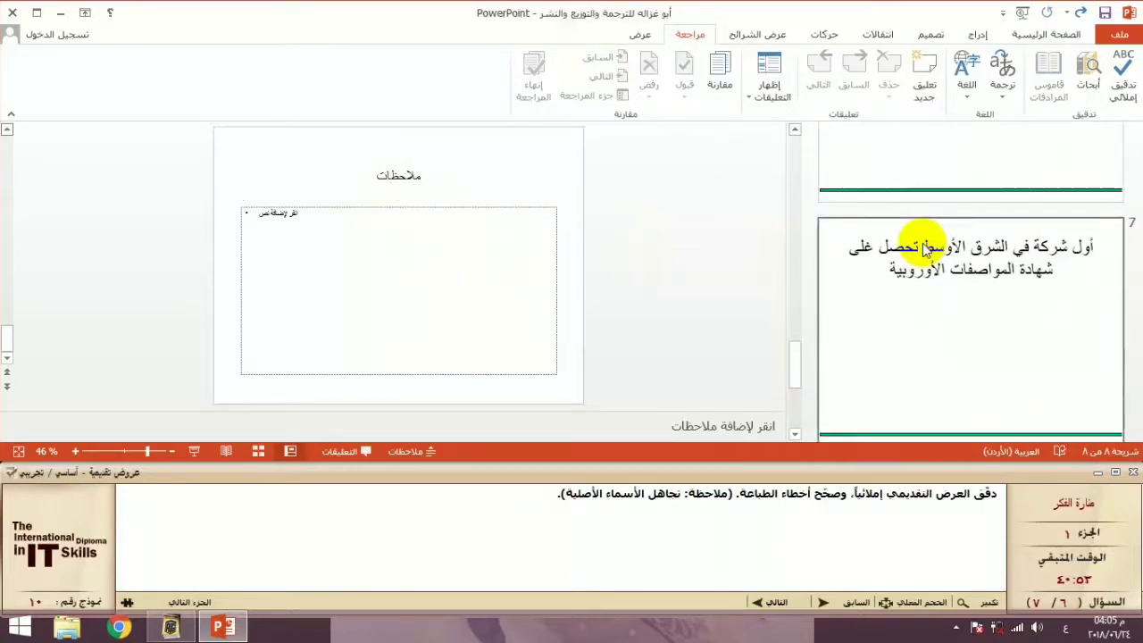
{"action": "scroll", "coordinate": [924, 249], "scroll_direction": "up", "scroll_amount": 2}
{"action": "scroll", "coordinate": [924, 250], "scroll_direction": "up", "scroll_amount": 2}
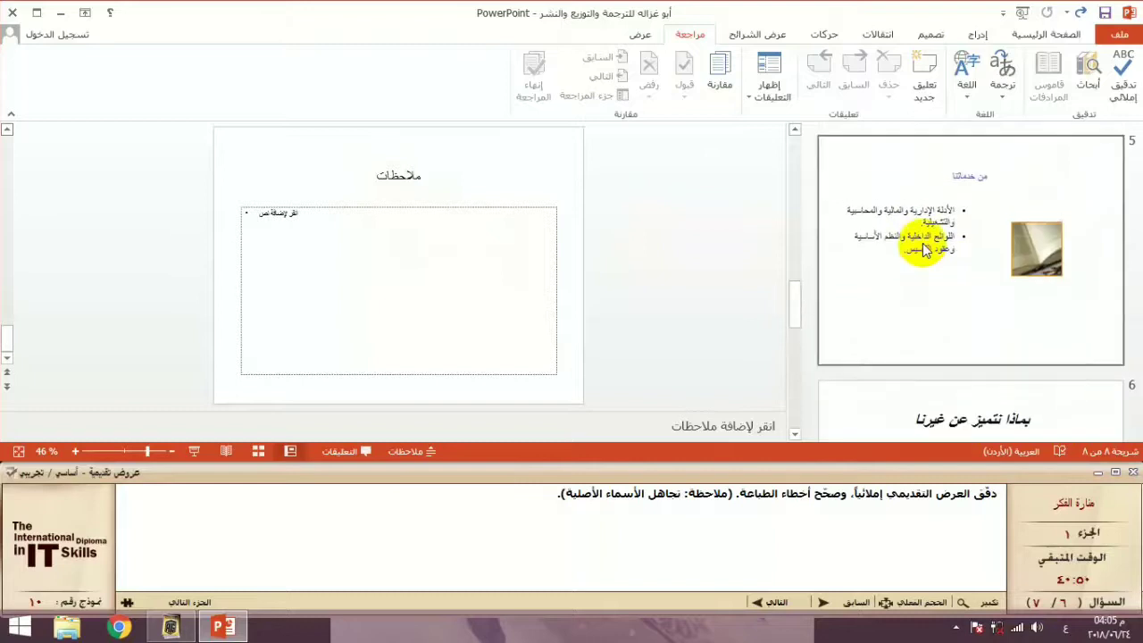
{"action": "scroll", "coordinate": [924, 250], "scroll_direction": "up", "scroll_amount": 2}
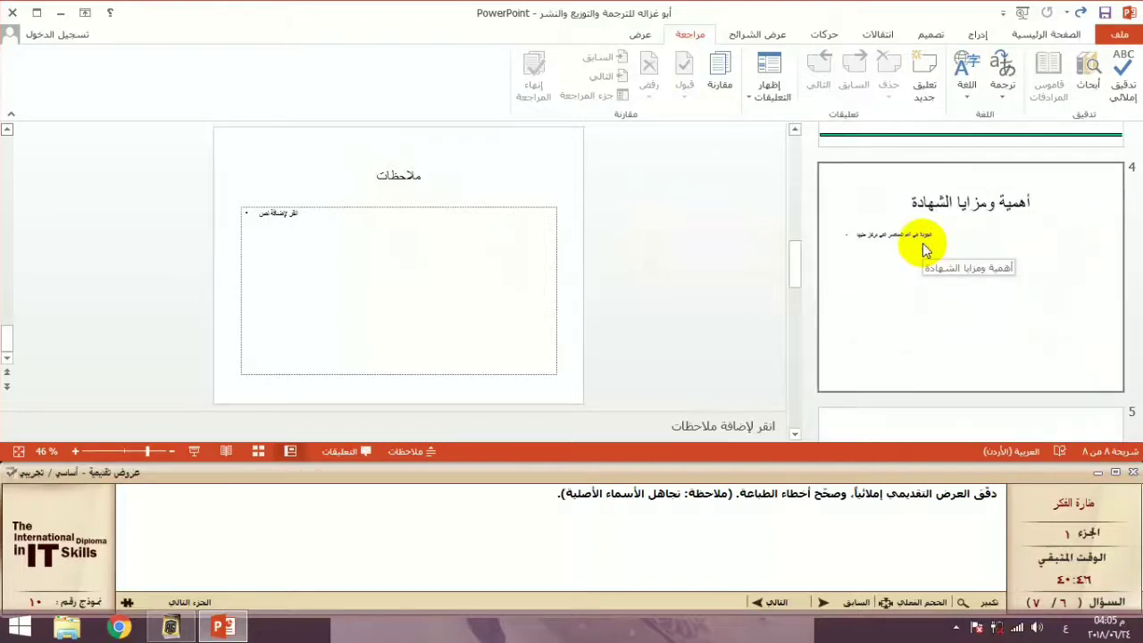
{"action": "scroll", "coordinate": [952, 235], "scroll_direction": "up", "scroll_amount": 3}
{"action": "scroll", "coordinate": [960, 233], "scroll_direction": "up", "scroll_amount": 3}
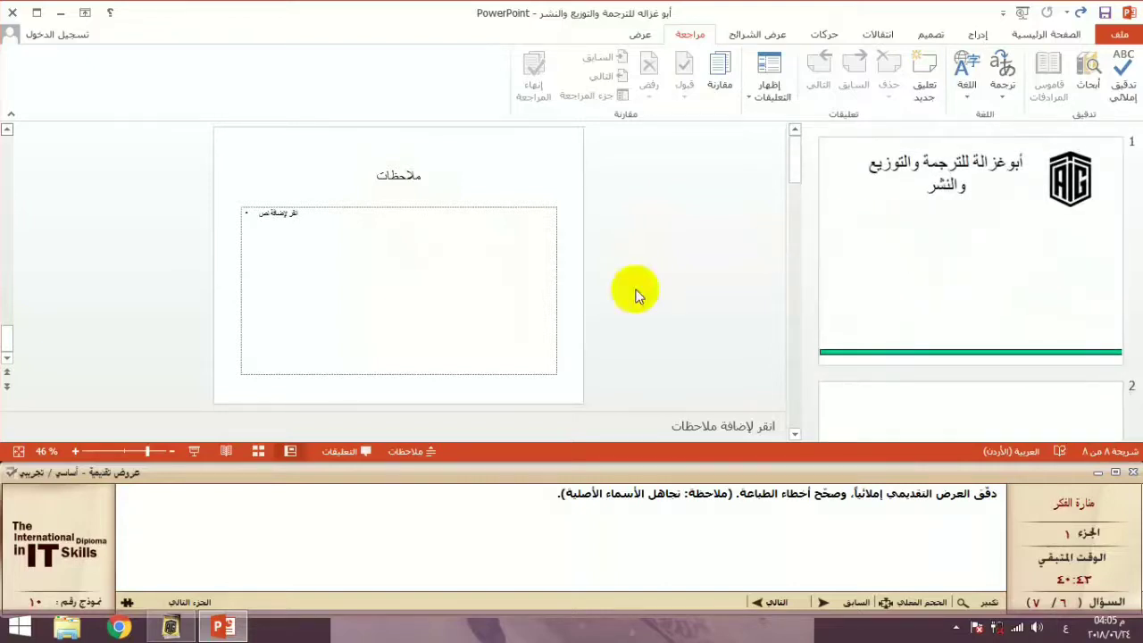
Step: Save the presentation as 'خطة عمل' in C:\كامبردج and submit the task
{"action": "left_click", "coordinate": [770, 604]}
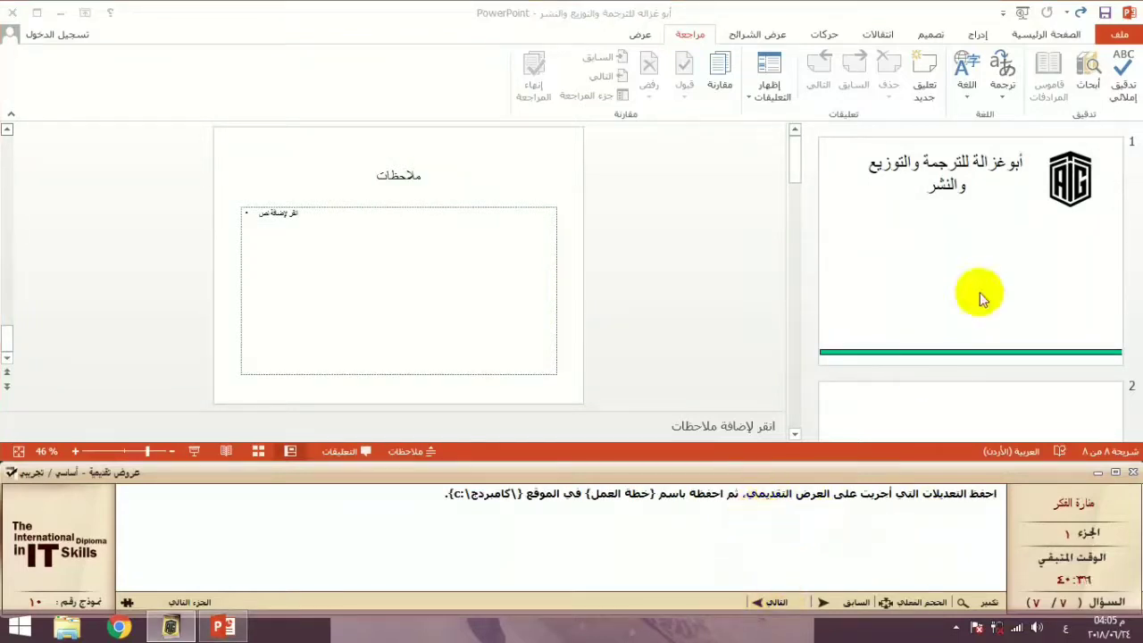
{"action": "left_click", "coordinate": [1104, 13]}
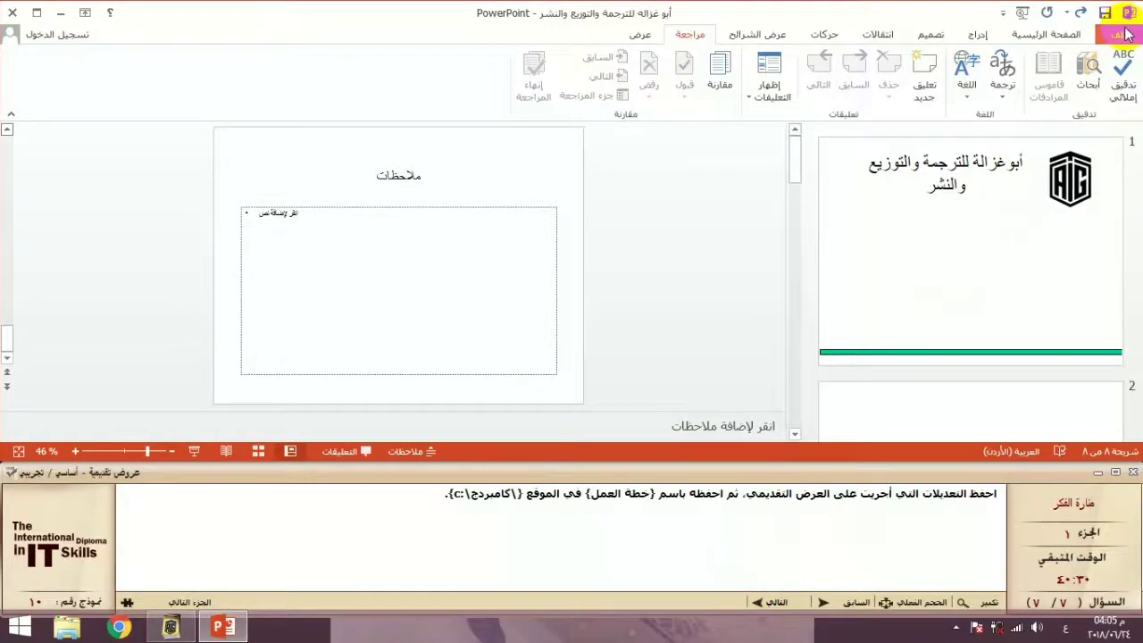
{"action": "left_click", "coordinate": [1120, 34]}
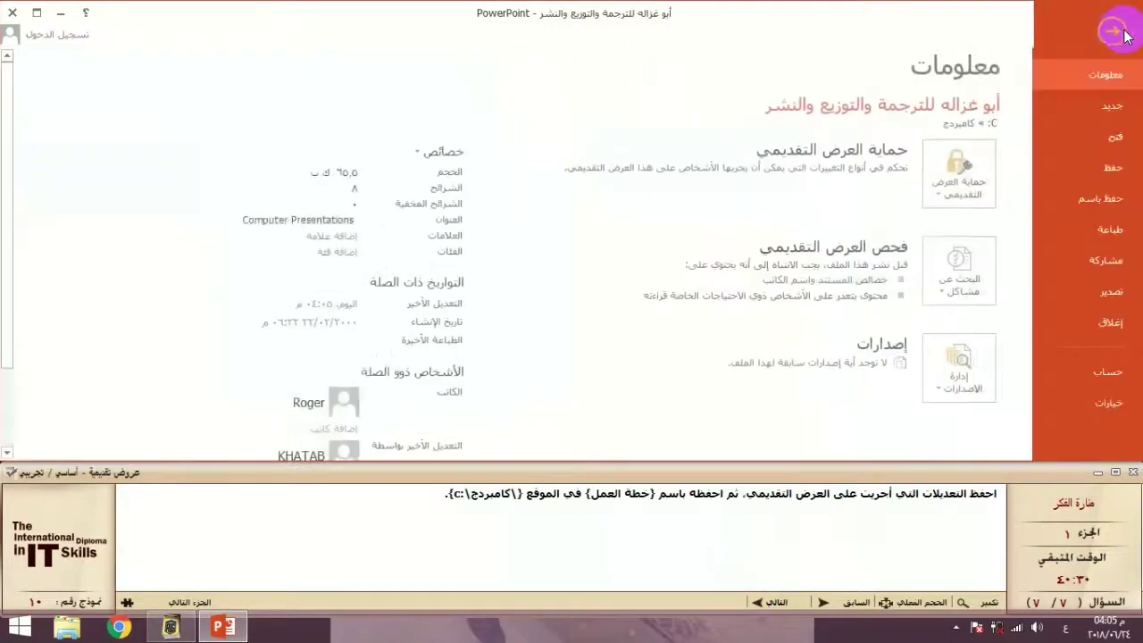
{"action": "left_click", "coordinate": [1109, 199]}
{"action": "left_click", "coordinate": [908, 170]}
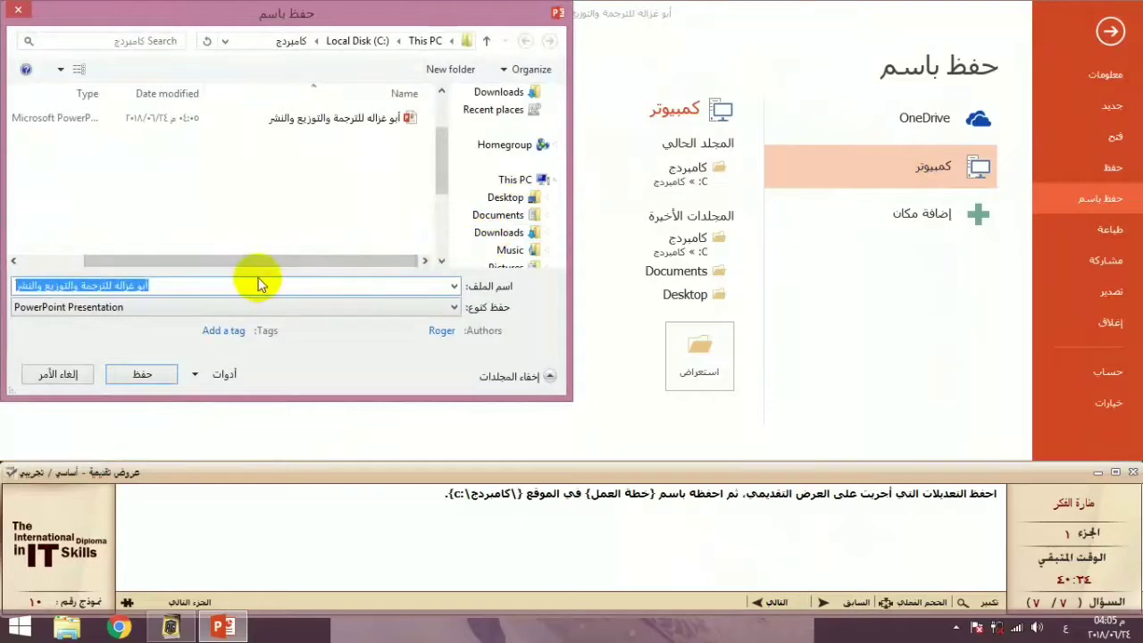
{"action": "type", "text": "خطة عمل"}
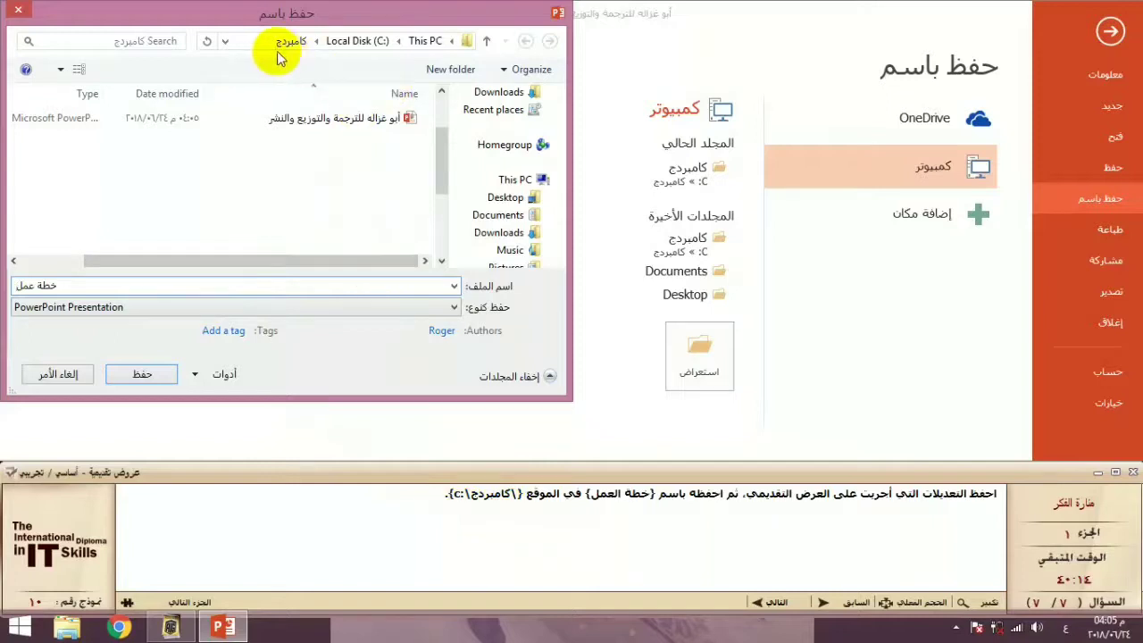
{"action": "left_click", "coordinate": [138, 376]}
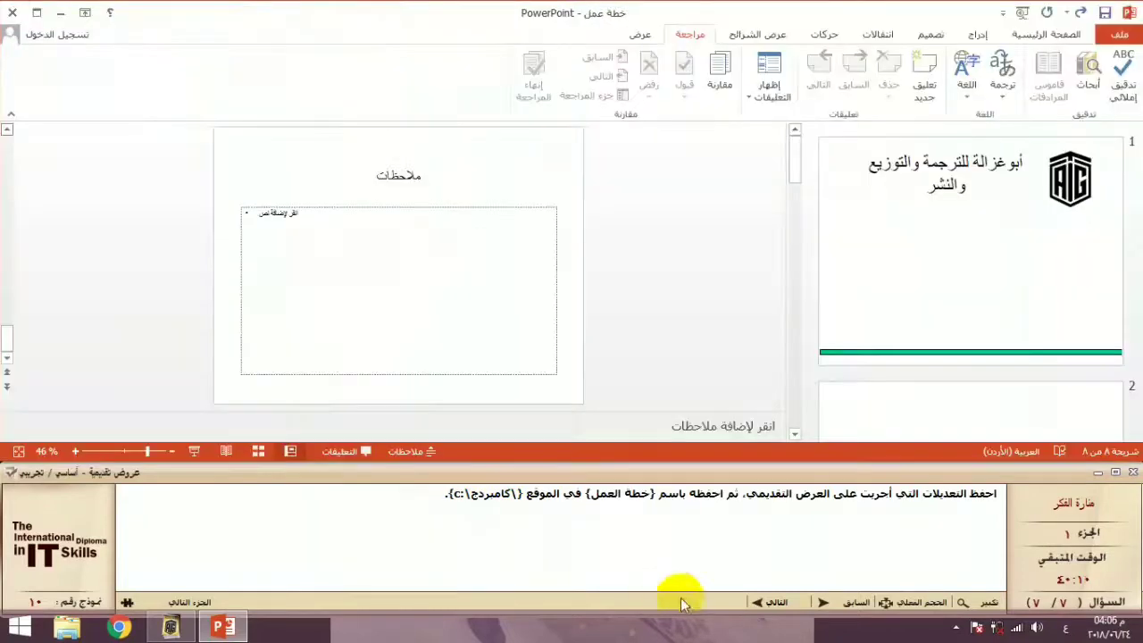
{"action": "left_click", "coordinate": [797, 604]}
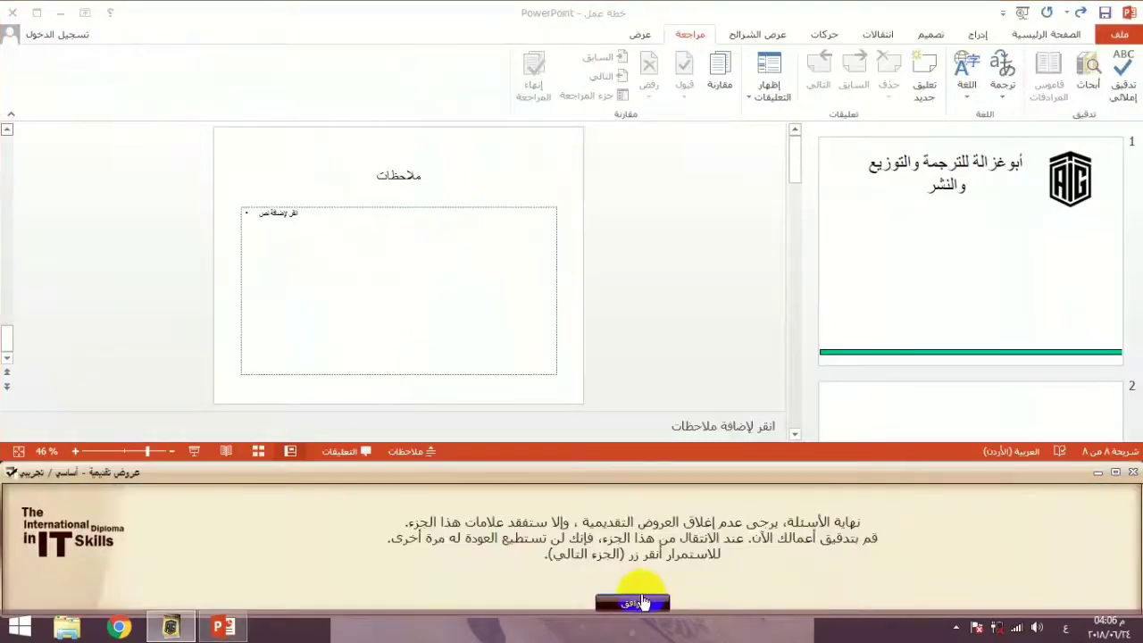
Step: Confirm moving to part 2 and clear its introductions to reach question 1
{"action": "left_click", "coordinate": [633, 605]}
{"action": "left_click", "coordinate": [191, 603]}
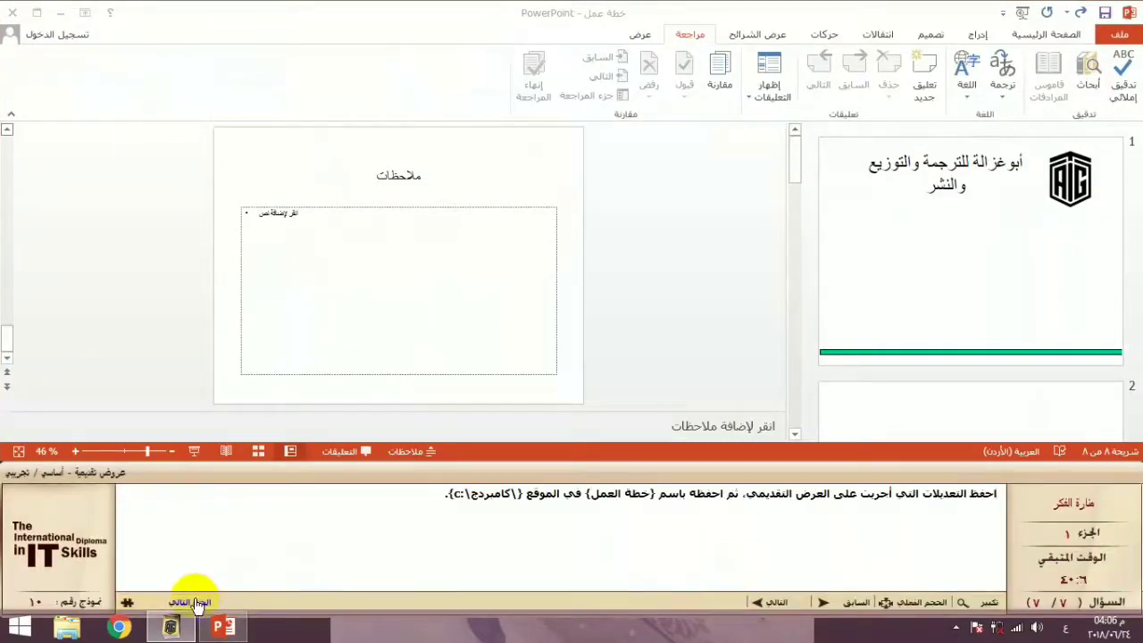
{"action": "left_click", "coordinate": [650, 339]}
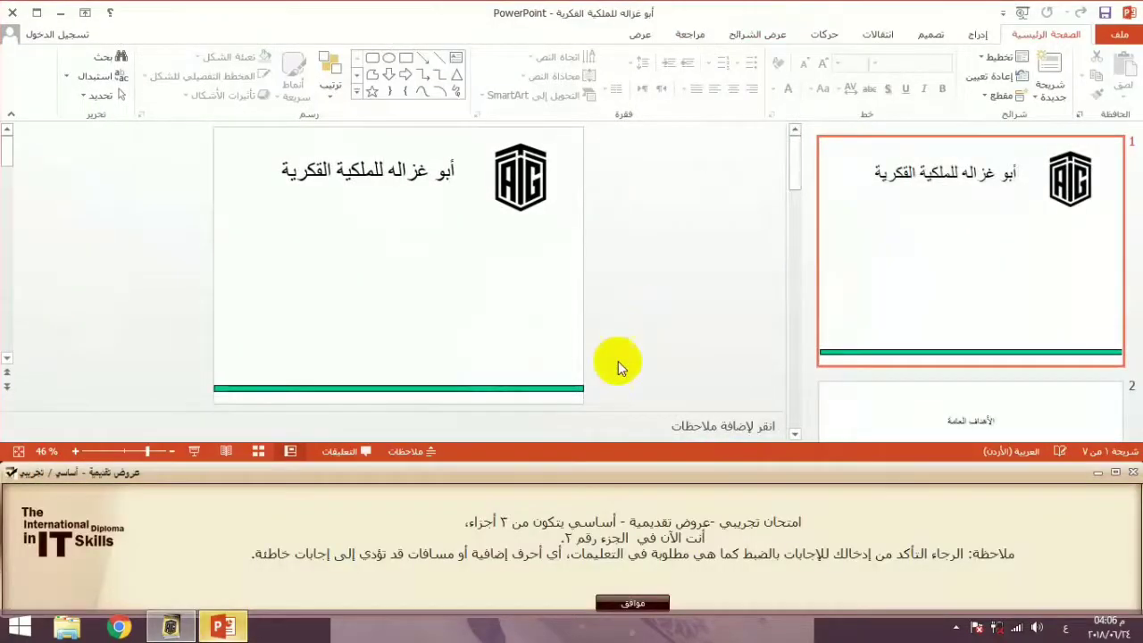
{"action": "left_click", "coordinate": [636, 605]}
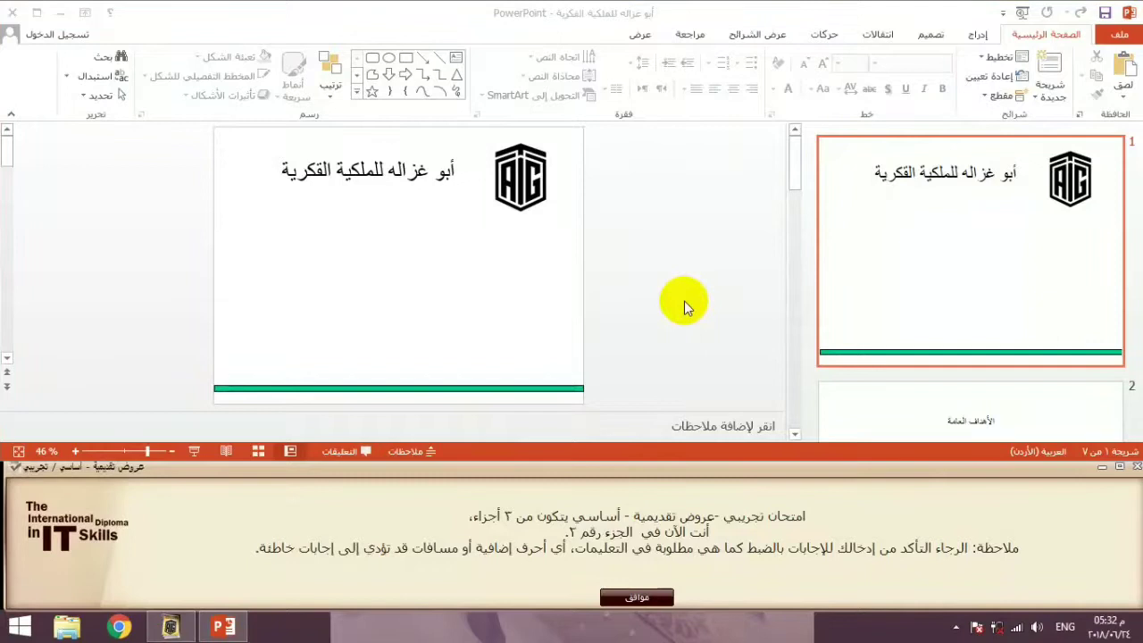
{"action": "left_click", "coordinate": [629, 598]}
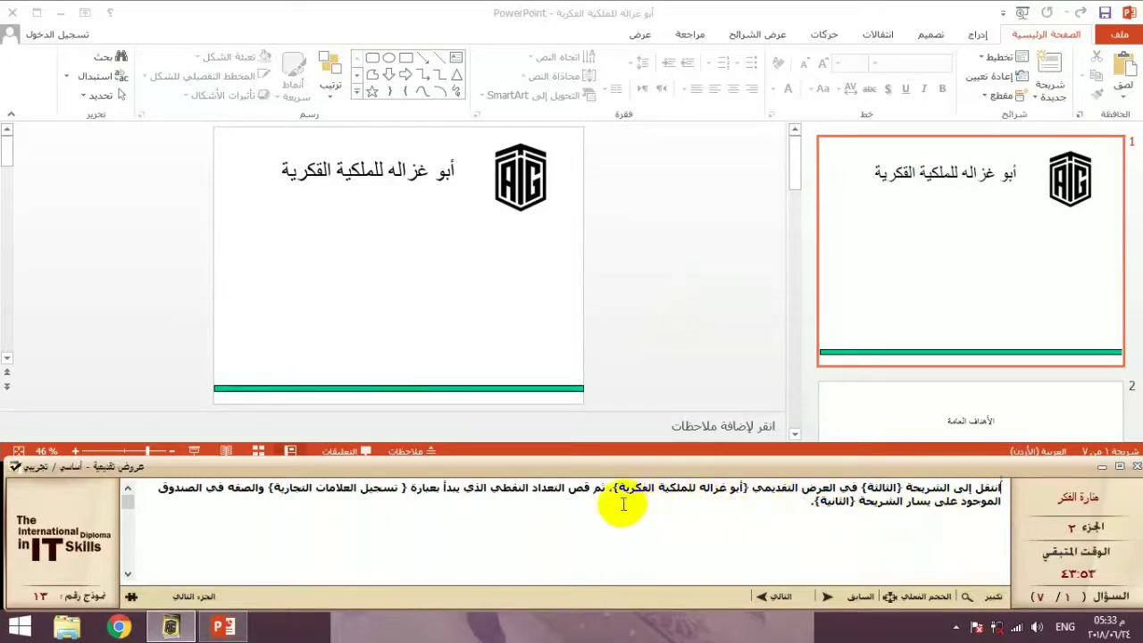
Step: Cut the first bullet, تسجيل العلامات التجارية, out of slide 3
{"action": "scroll", "coordinate": [1053, 286], "scroll_direction": "down", "scroll_amount": 3}
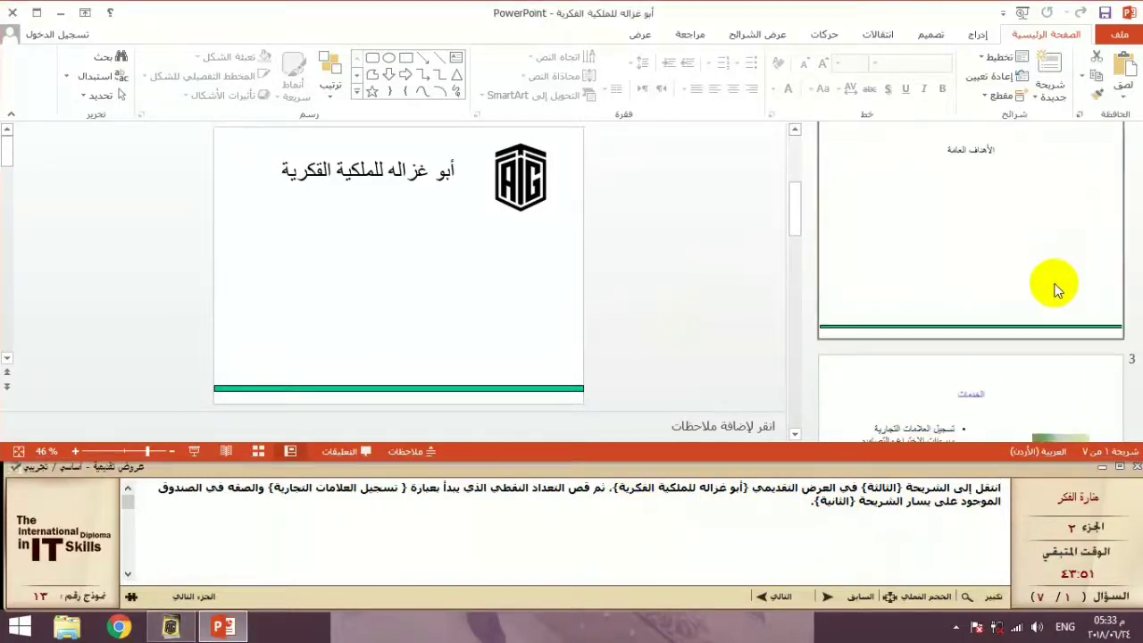
{"action": "left_click", "coordinate": [1033, 429]}
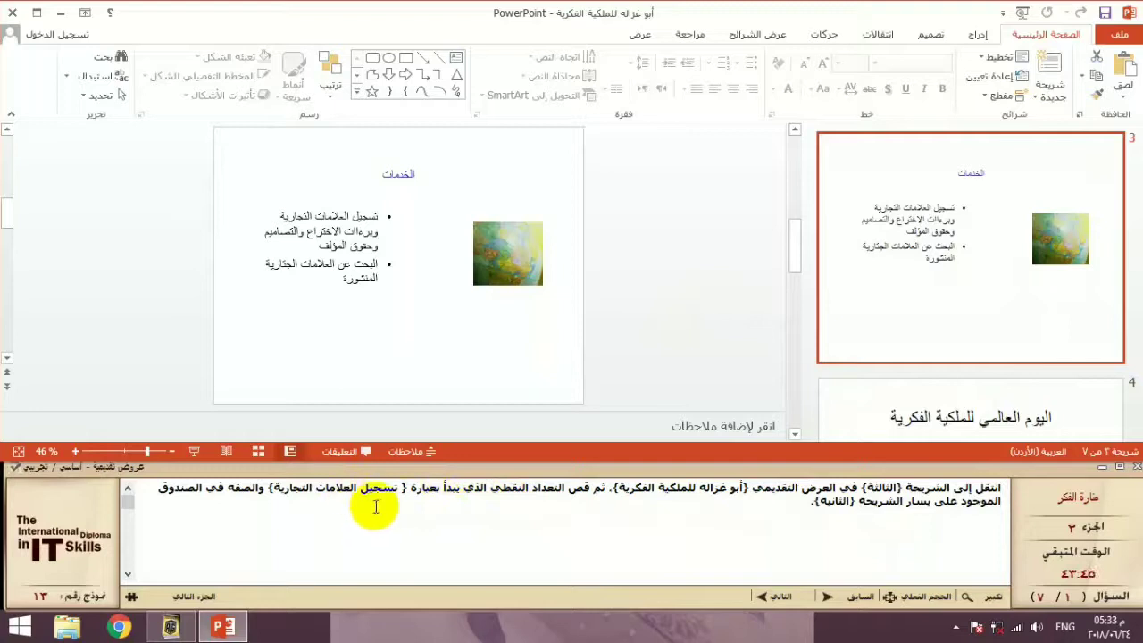
{"action": "left_click", "coordinate": [374, 217]}
{"action": "triple_click", "coordinate": [368, 230]}
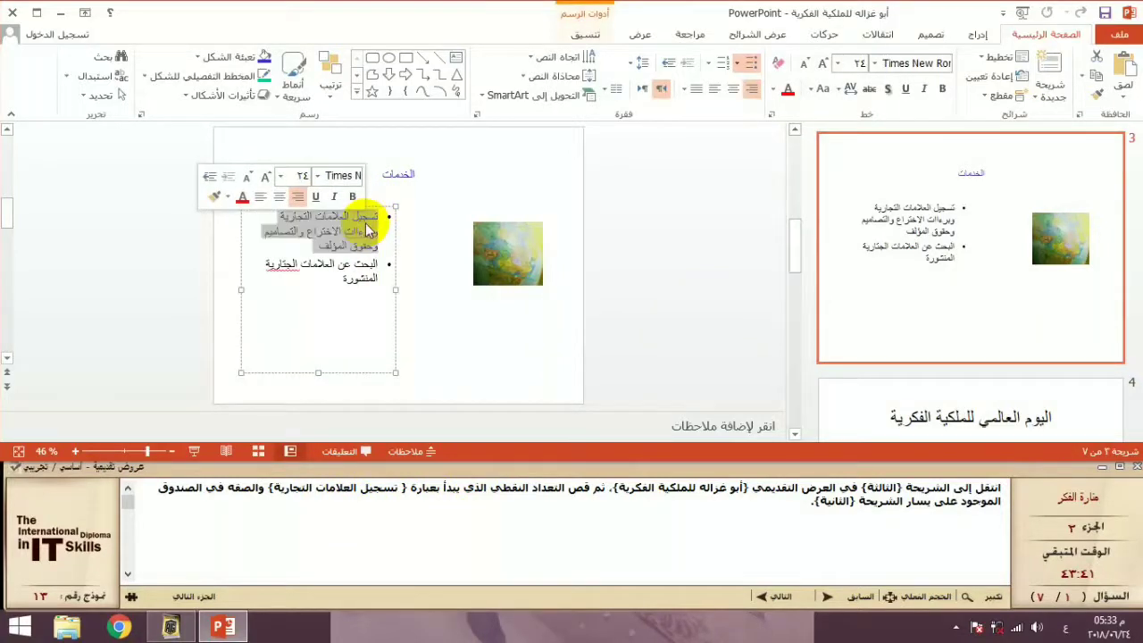
{"action": "right_click", "coordinate": [366, 230]}
{"action": "left_click", "coordinate": [346, 236]}
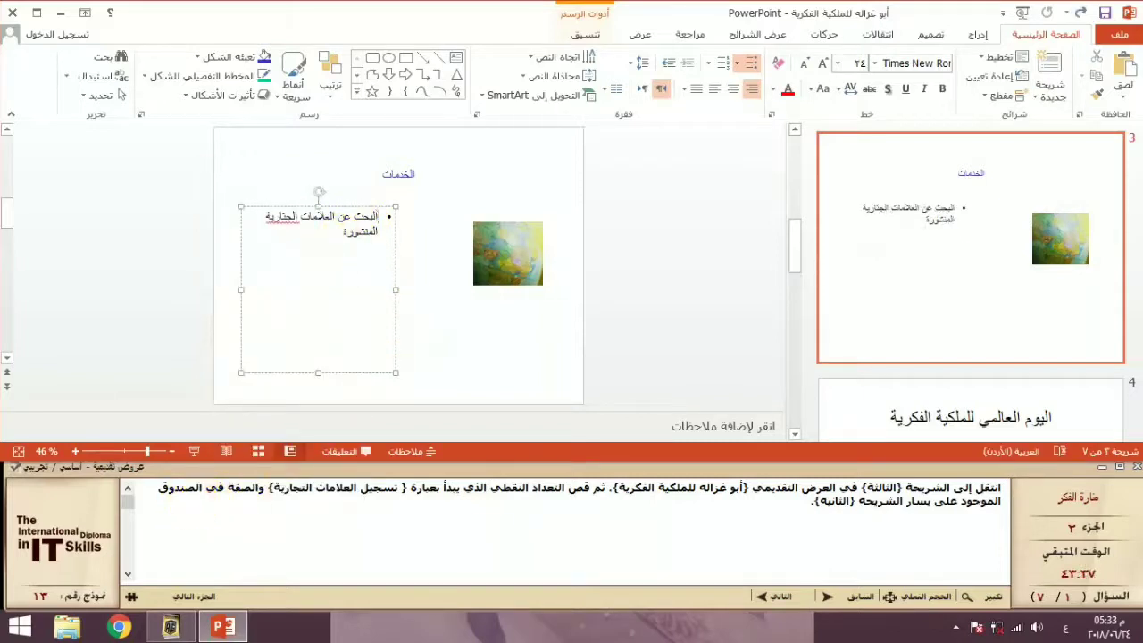
{"action": "left_click", "coordinate": [954, 261]}
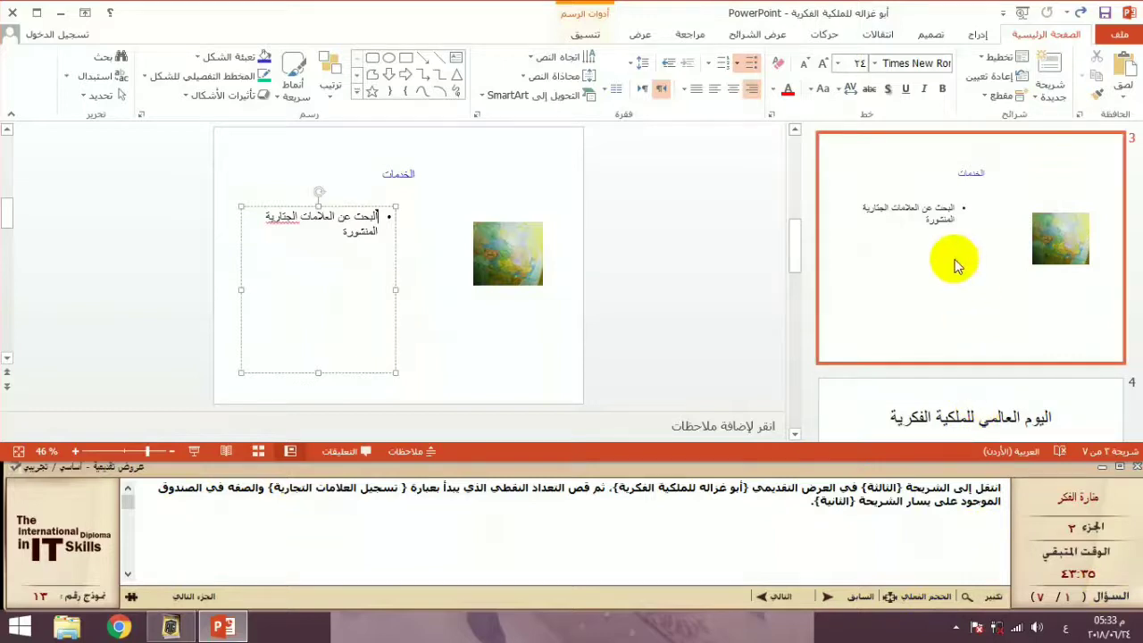
Step: Paste the bullet into slide 2's left content box and submit the task
{"action": "scroll", "coordinate": [954, 258], "scroll_direction": "up", "scroll_amount": 2}
{"action": "left_click", "coordinate": [955, 258]}
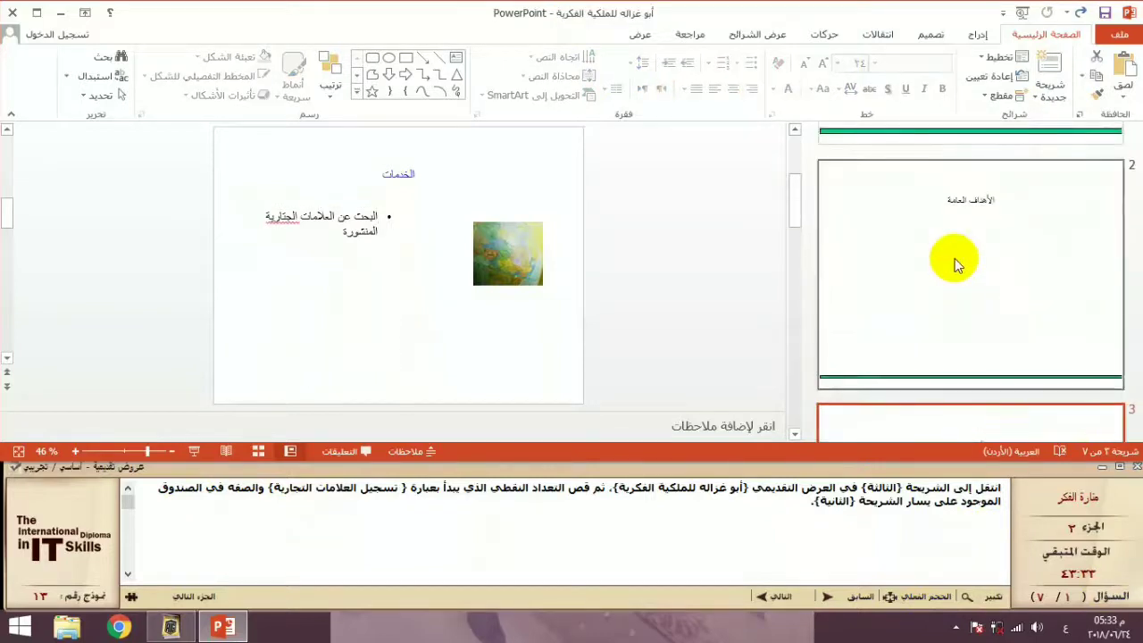
{"action": "left_click", "coordinate": [299, 265]}
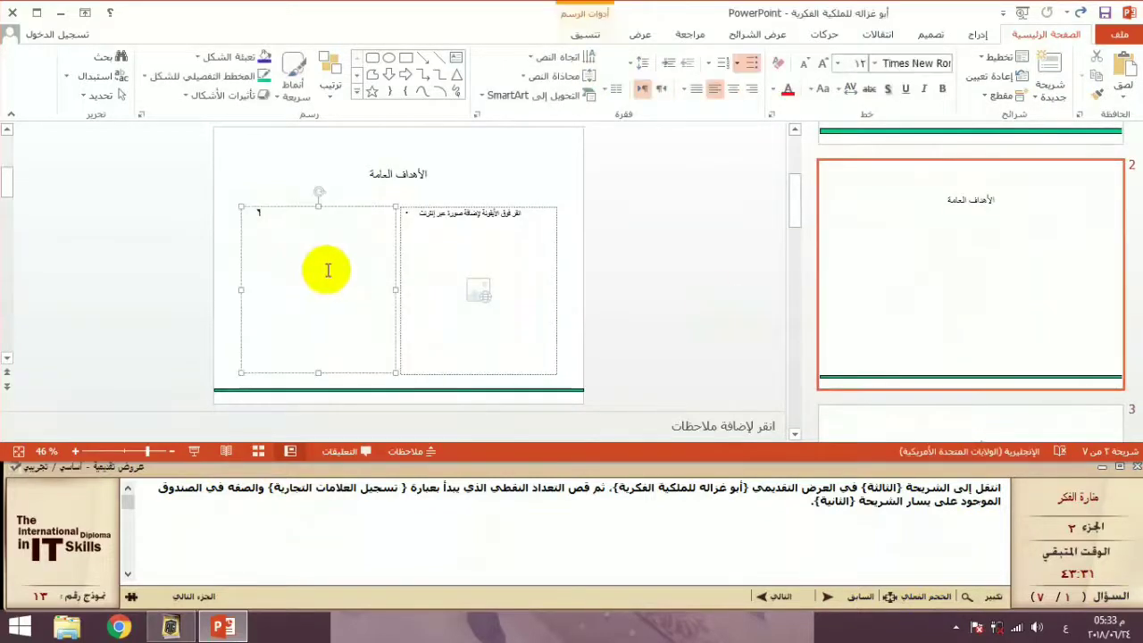
{"action": "right_click", "coordinate": [328, 248]}
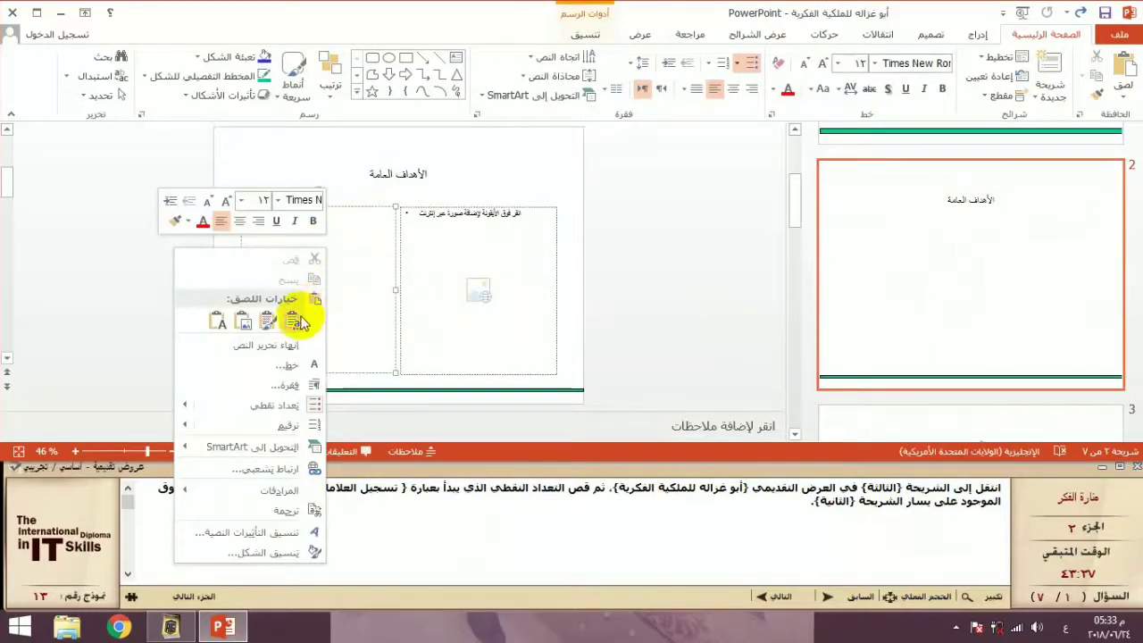
{"action": "left_click", "coordinate": [267, 321]}
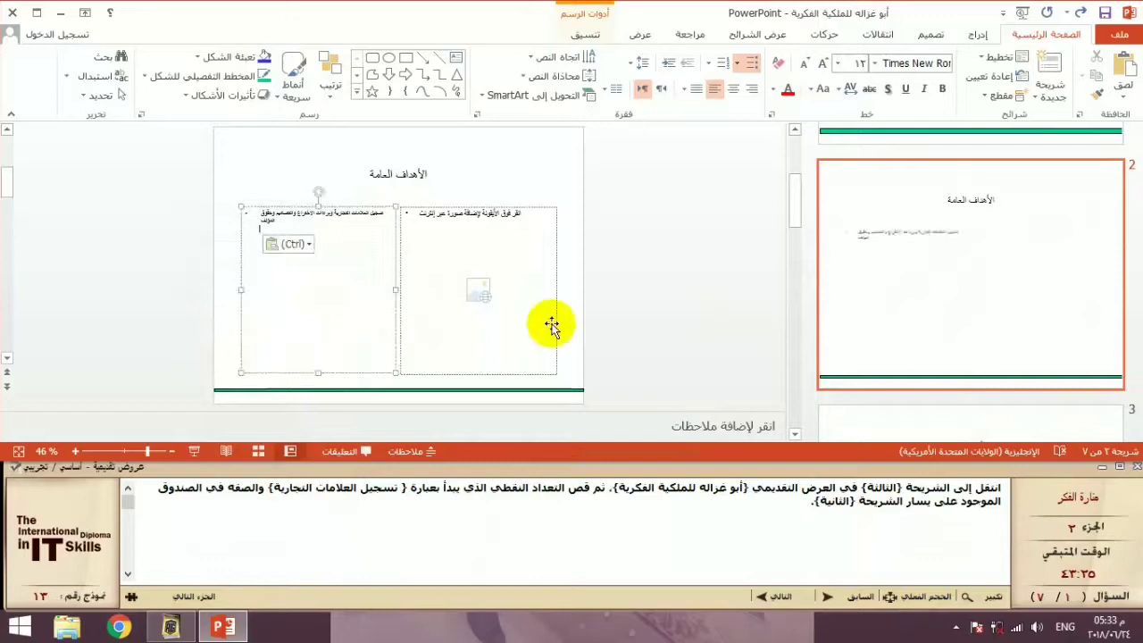
{"action": "left_click", "coordinate": [784, 596]}
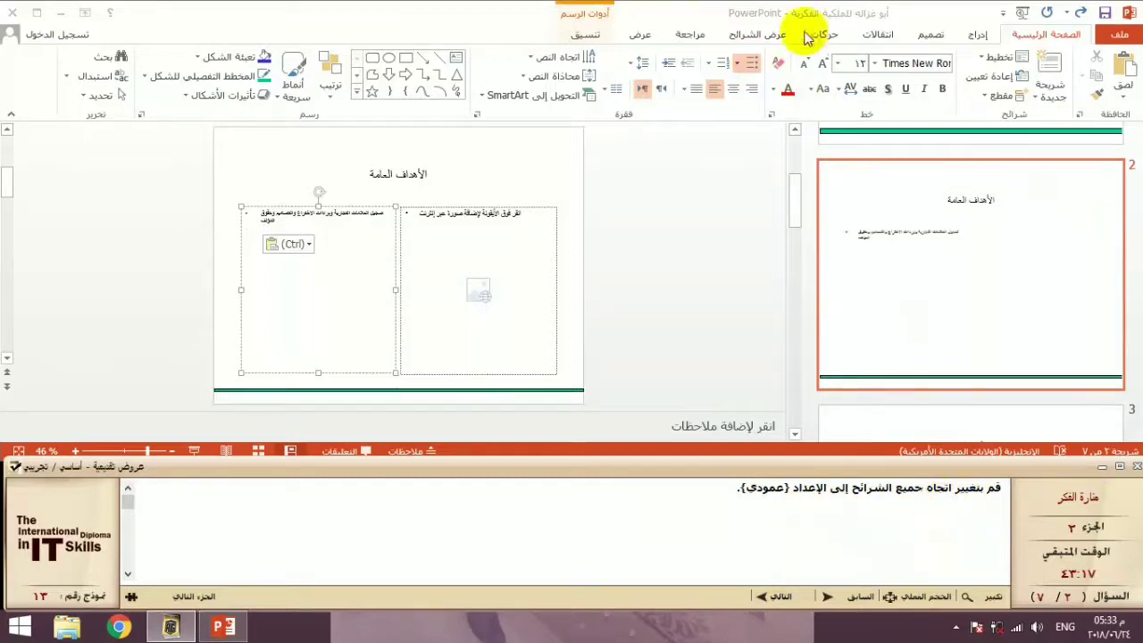
Step: Switch all slides to portrait orientation with Ensure Fit scaling, then submit the task
{"action": "left_click", "coordinate": [933, 38]}
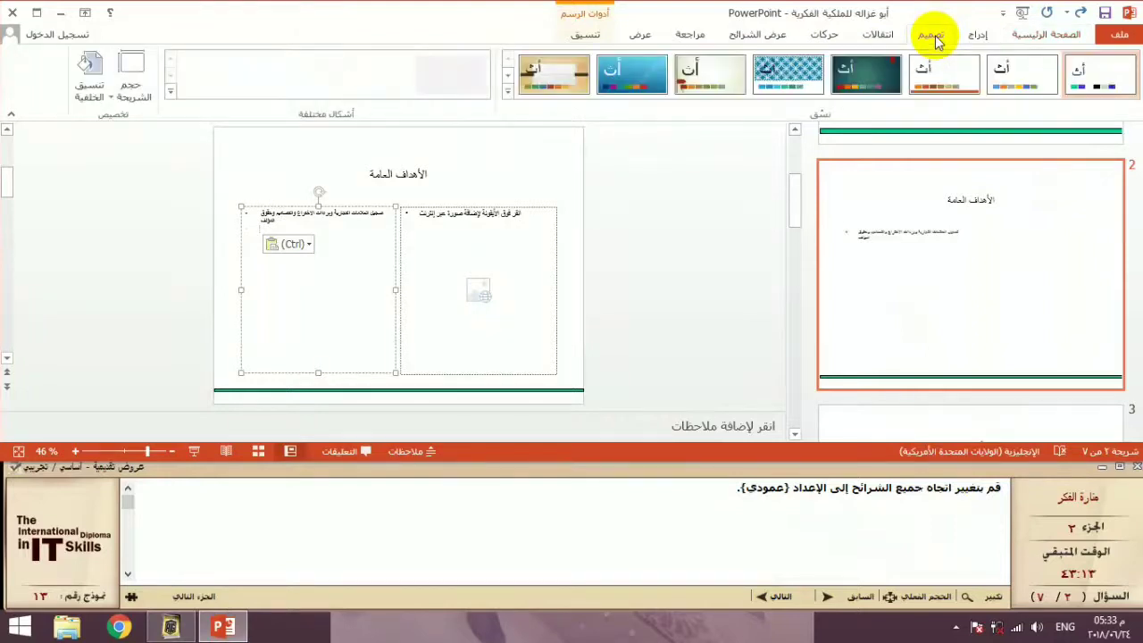
{"action": "left_click", "coordinate": [127, 100]}
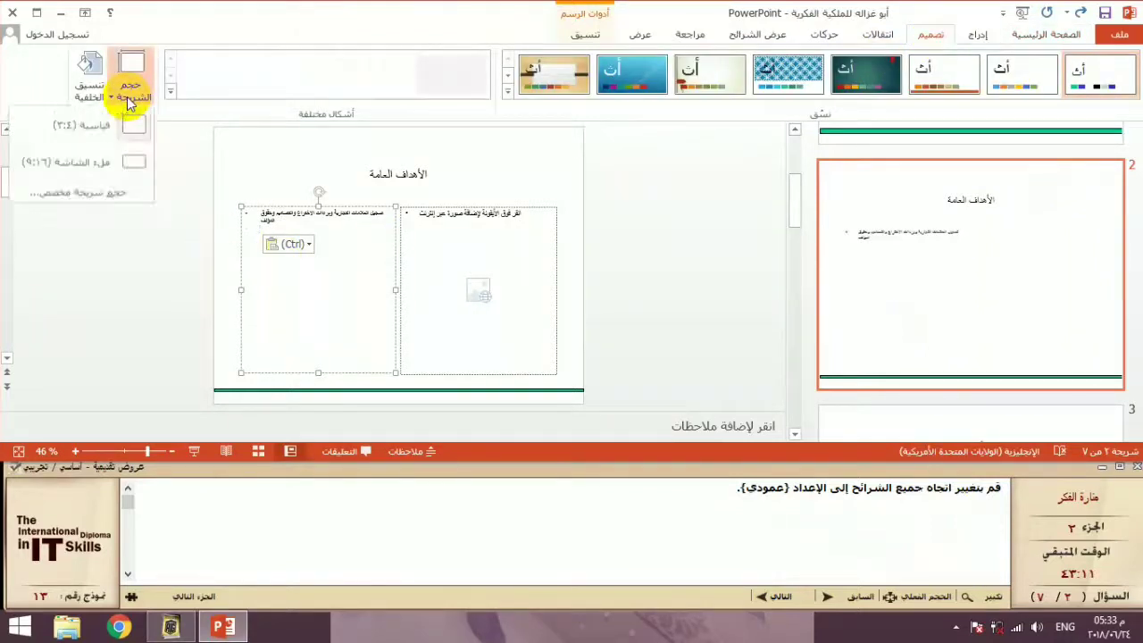
{"action": "left_click", "coordinate": [117, 191]}
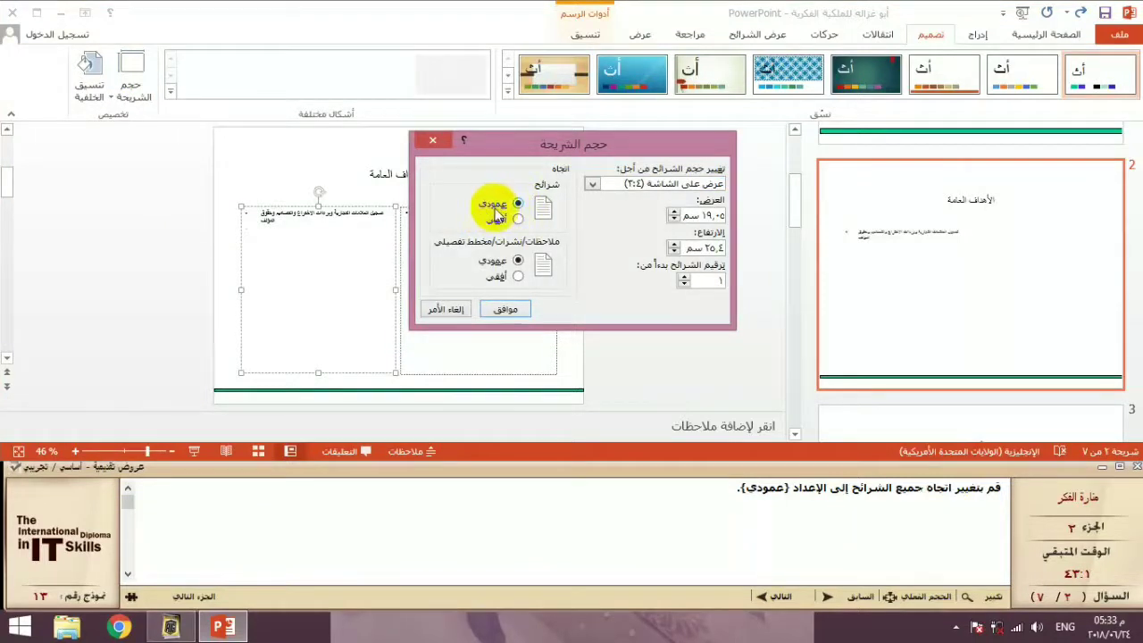
{"action": "left_click", "coordinate": [506, 309]}
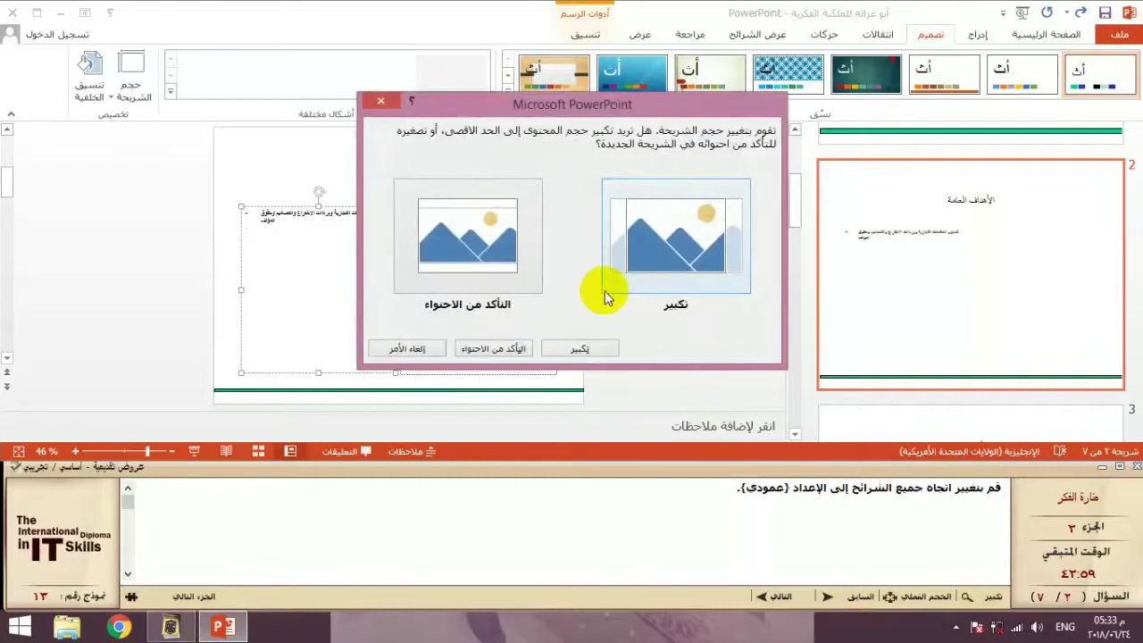
{"action": "left_click", "coordinate": [503, 349]}
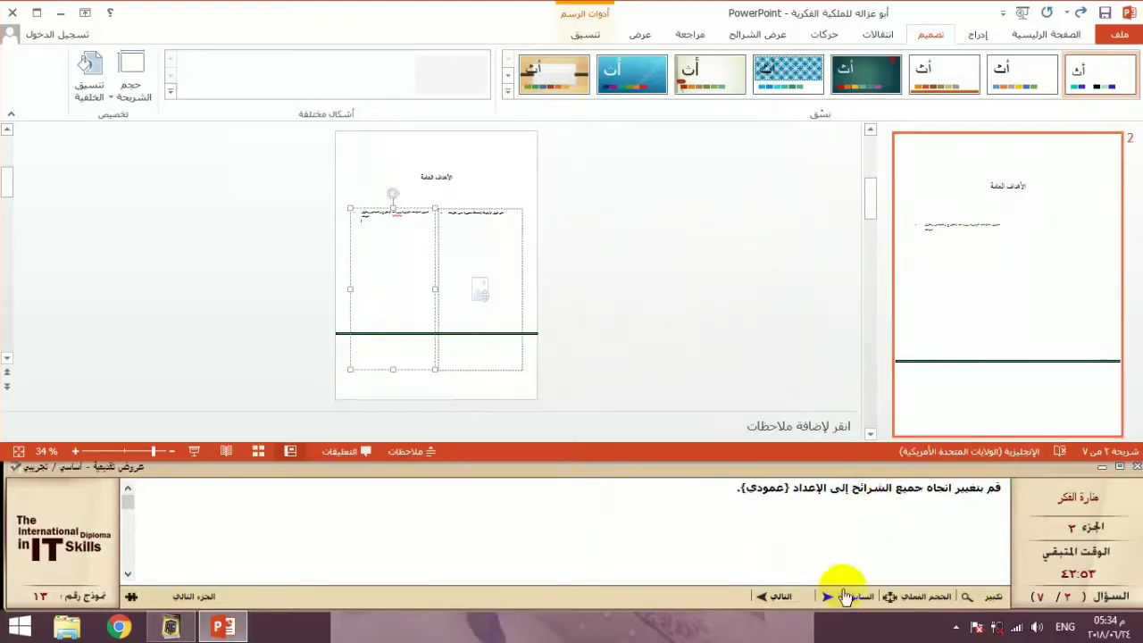
{"action": "left_click", "coordinate": [768, 596]}
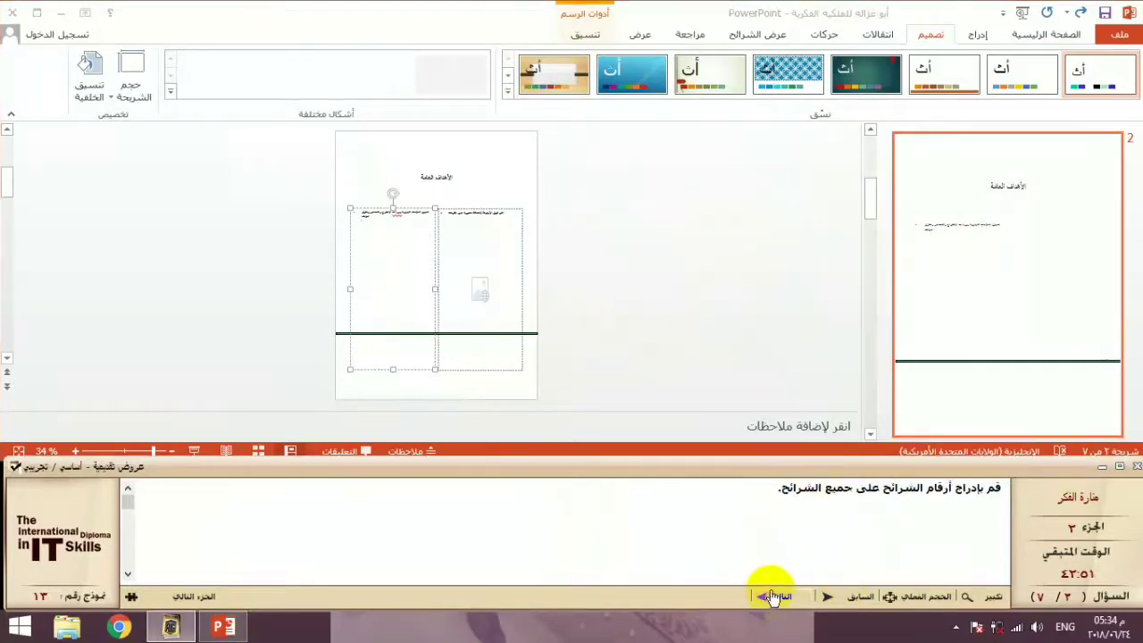
Step: Starting from slide 1, turn on slide numbers for all slides
{"action": "left_click", "coordinate": [987, 334]}
{"action": "scroll", "coordinate": [988, 334], "scroll_direction": "up", "scroll_amount": 2}
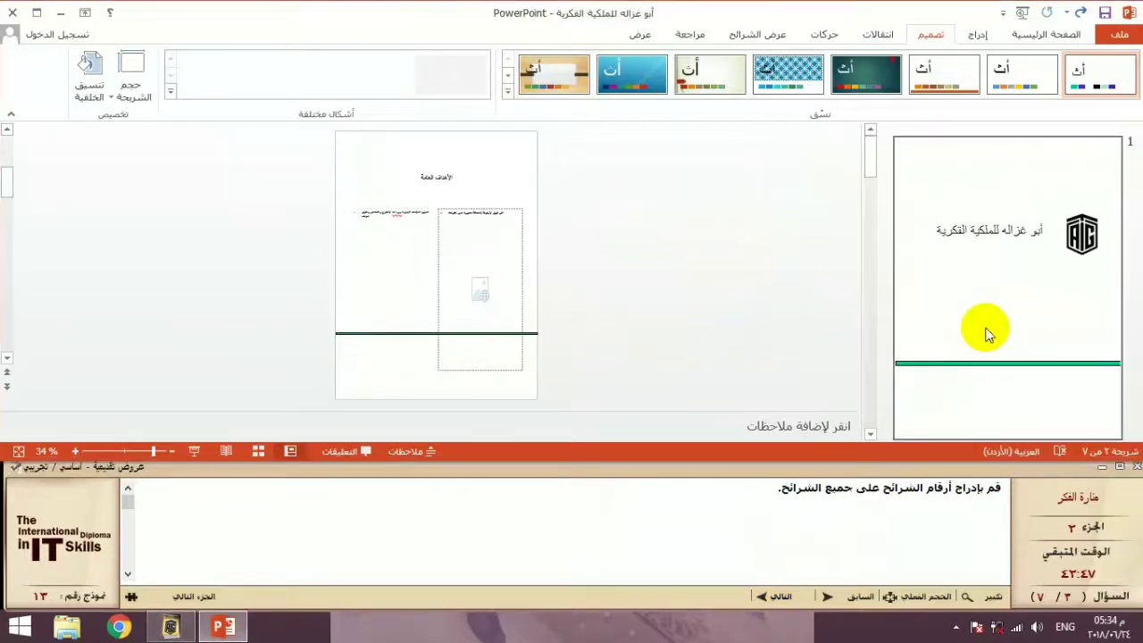
{"action": "scroll", "coordinate": [987, 334], "scroll_direction": "down", "scroll_amount": 5}
{"action": "scroll", "coordinate": [988, 334], "scroll_direction": "down", "scroll_amount": 5}
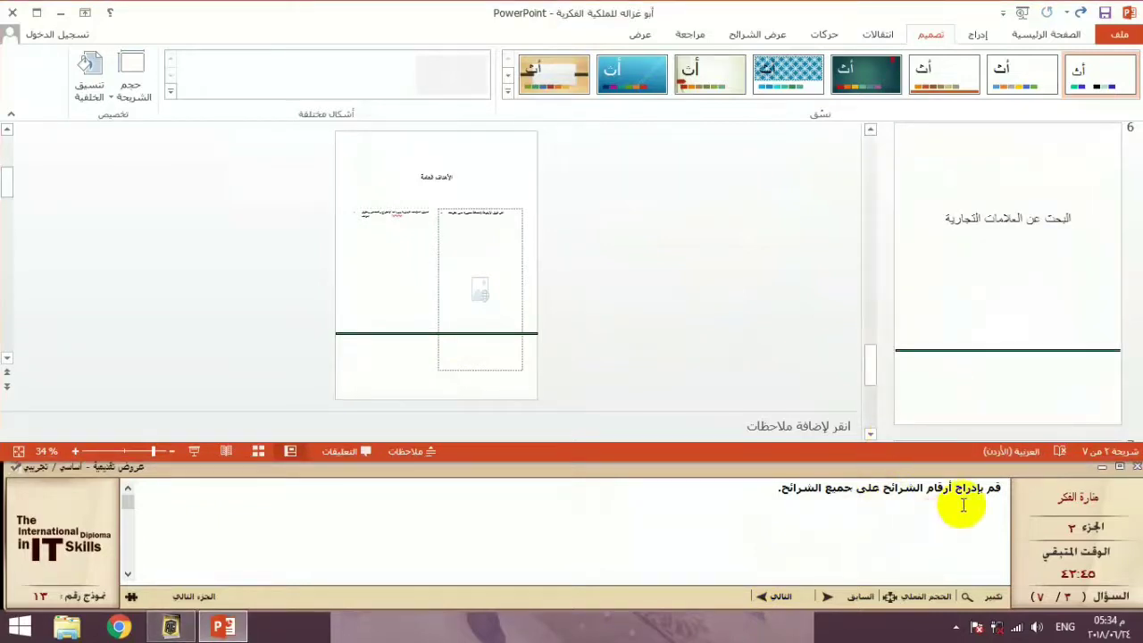
{"action": "scroll", "coordinate": [1031, 282], "scroll_direction": "up", "scroll_amount": 3}
{"action": "scroll", "coordinate": [1032, 282], "scroll_direction": "up", "scroll_amount": 4}
{"action": "scroll", "coordinate": [1031, 282], "scroll_direction": "down", "scroll_amount": 1}
{"action": "scroll", "coordinate": [1031, 282], "scroll_direction": "up", "scroll_amount": 2}
{"action": "left_click", "coordinate": [1023, 254]}
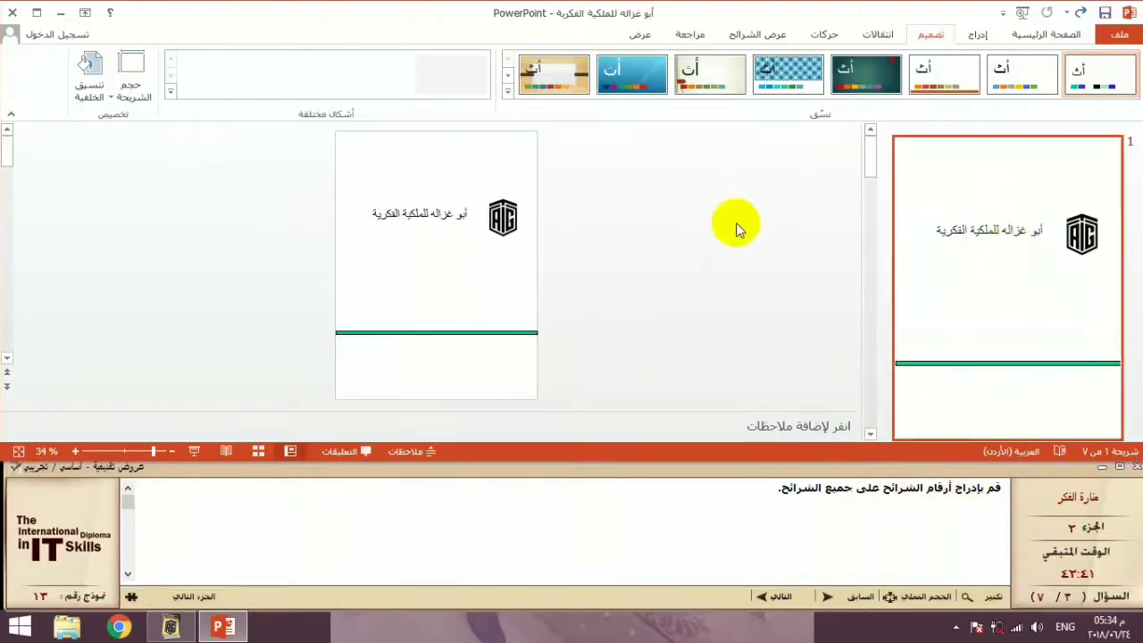
{"action": "left_click", "coordinate": [977, 35]}
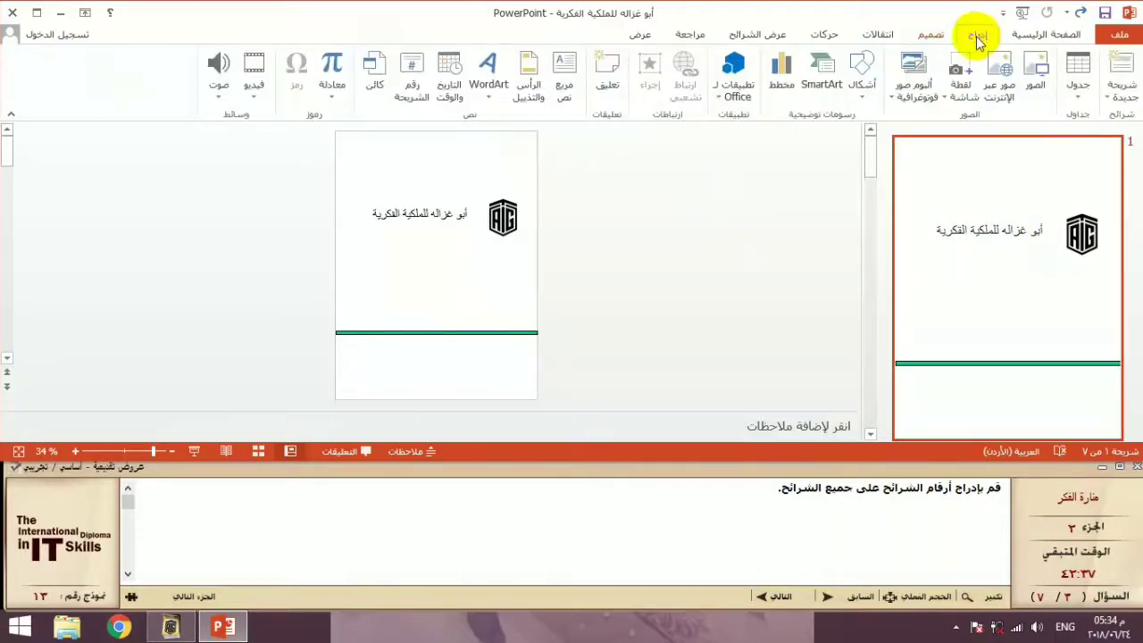
{"action": "left_click", "coordinate": [413, 77]}
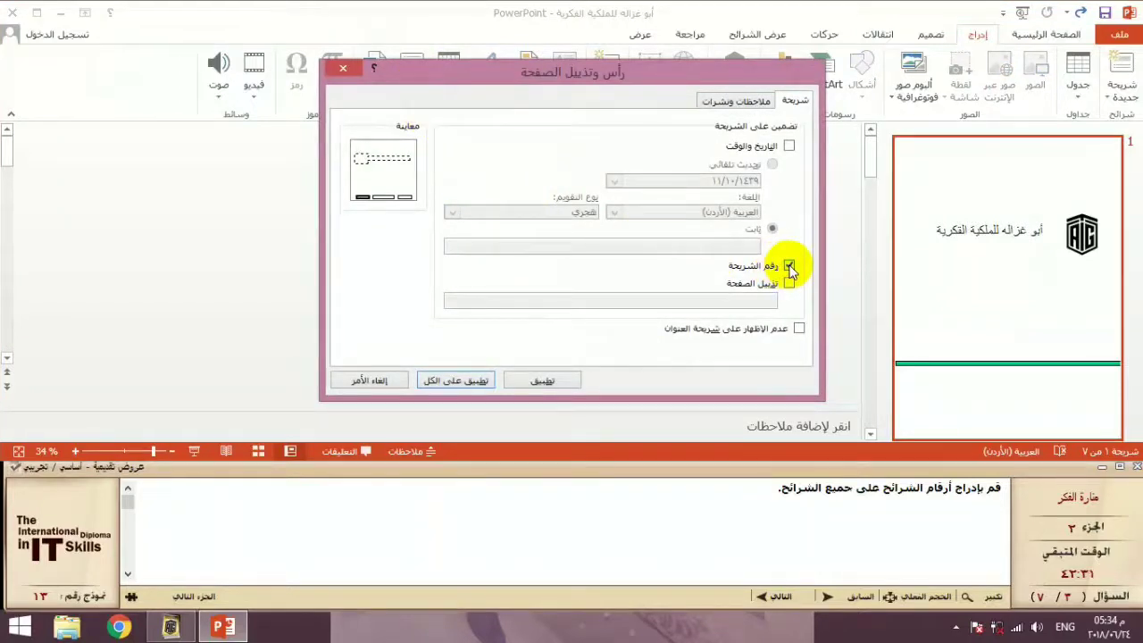
{"action": "left_click", "coordinate": [474, 381]}
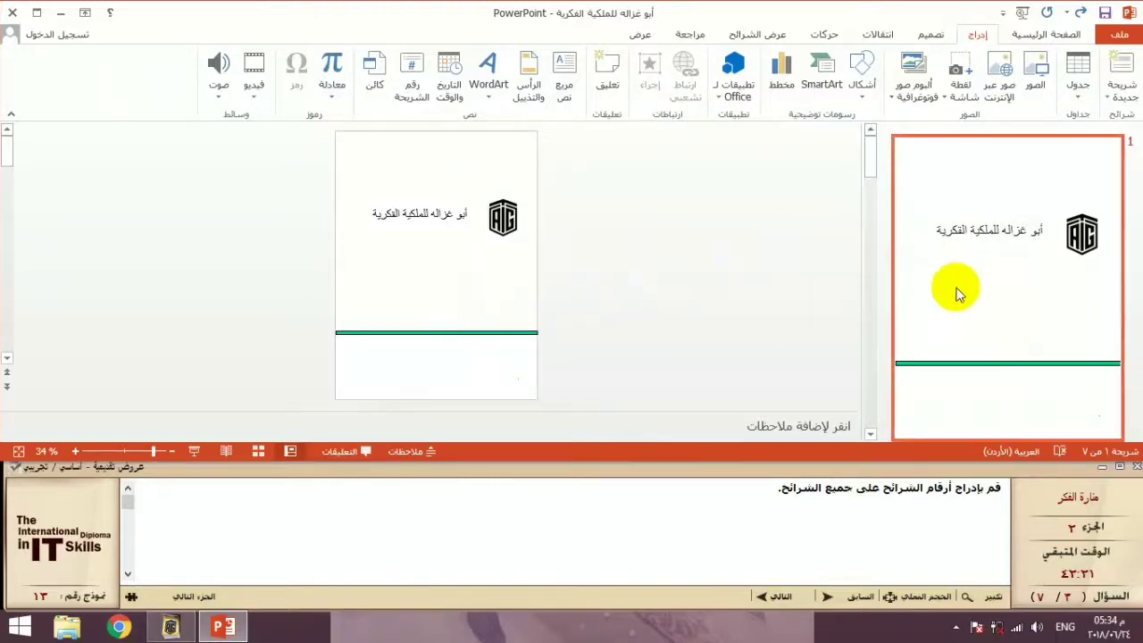
Step: Reapply slide numbering to all slides, check the slides, and advance to question 4
{"action": "scroll", "coordinate": [955, 293], "scroll_direction": "down", "scroll_amount": 5}
{"action": "scroll", "coordinate": [955, 293], "scroll_direction": "down", "scroll_amount": 2}
{"action": "scroll", "coordinate": [955, 293], "scroll_direction": "up", "scroll_amount": 2}
{"action": "scroll", "coordinate": [1072, 196], "scroll_direction": "up", "scroll_amount": 3}
{"action": "scroll", "coordinate": [1067, 196], "scroll_direction": "up", "scroll_amount": 3}
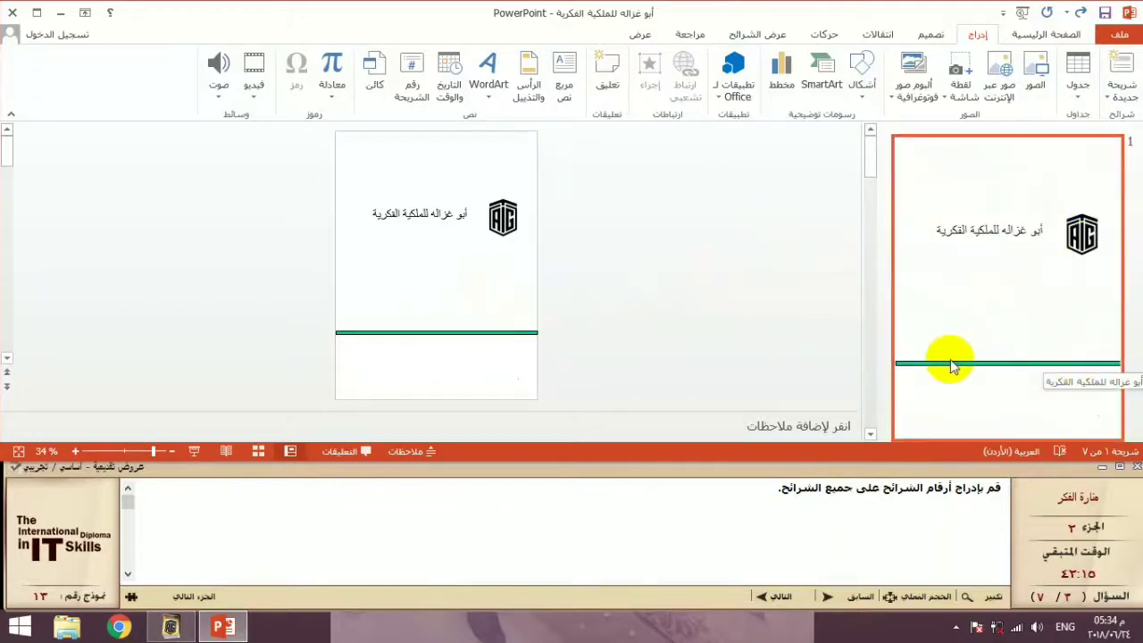
{"action": "left_click", "coordinate": [410, 71]}
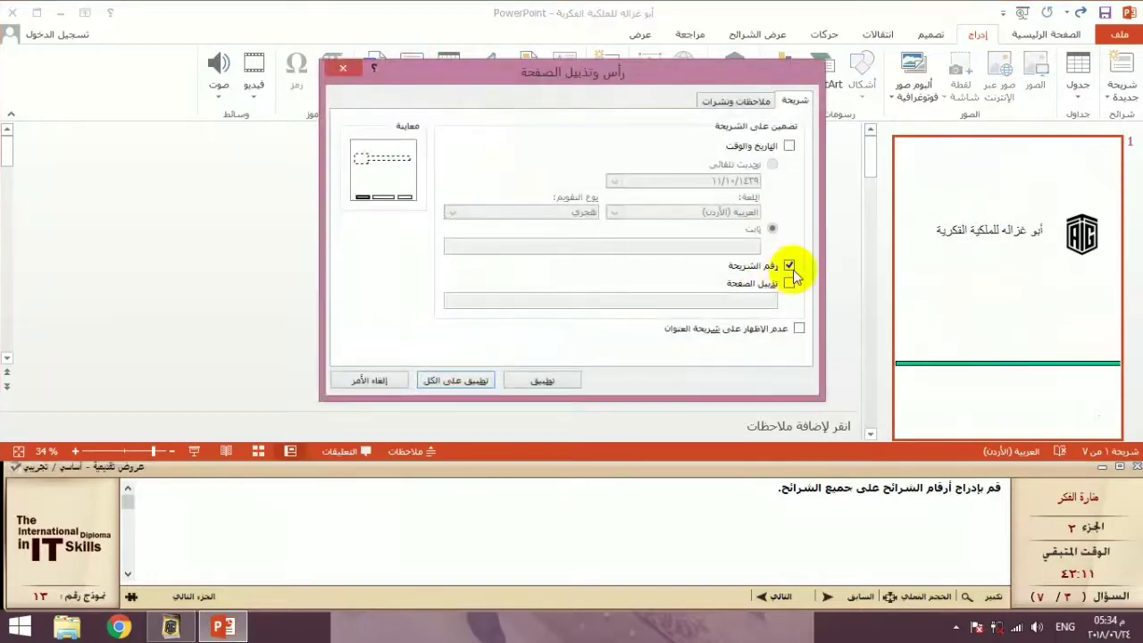
{"action": "left_click", "coordinate": [466, 385]}
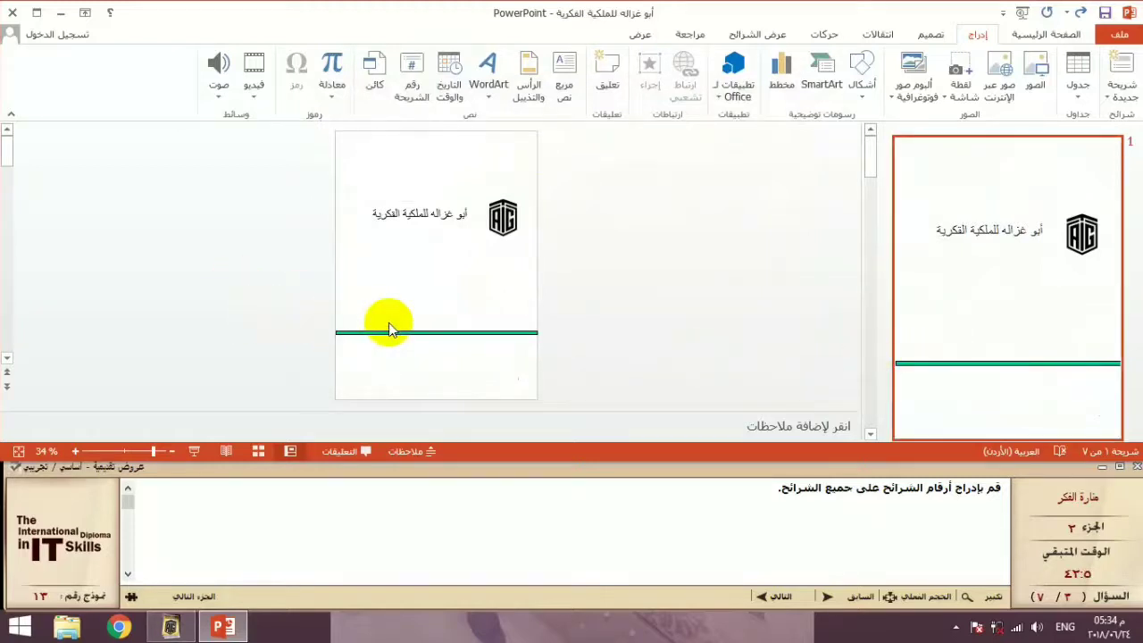
{"action": "scroll", "coordinate": [389, 328], "scroll_direction": "up", "scroll_amount": 2}
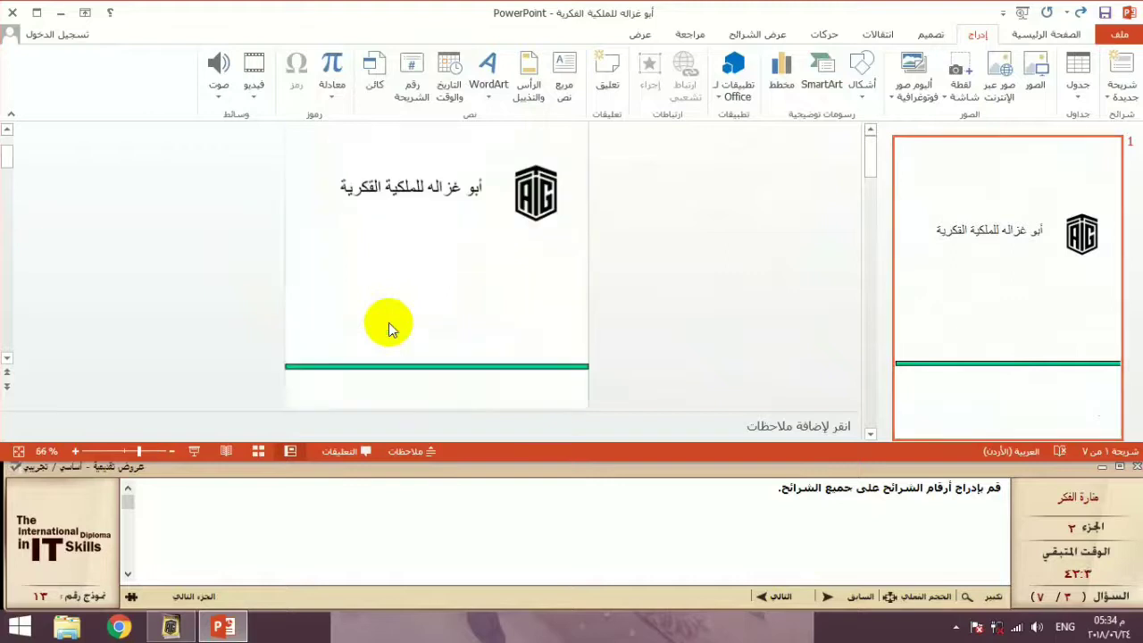
{"action": "scroll", "coordinate": [389, 329], "scroll_direction": "up", "scroll_amount": 3}
{"action": "scroll", "coordinate": [388, 329], "scroll_direction": "down", "scroll_amount": 1}
{"action": "scroll", "coordinate": [389, 329], "scroll_direction": "down", "scroll_amount": 2}
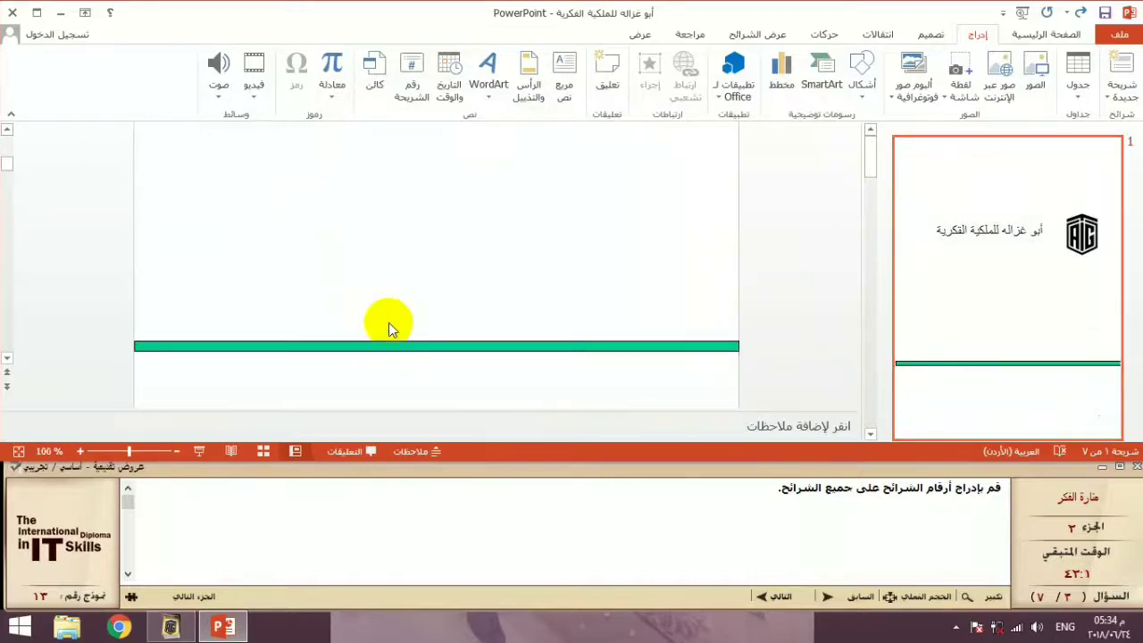
{"action": "scroll", "coordinate": [389, 328], "scroll_direction": "down", "scroll_amount": 1}
{"action": "scroll", "coordinate": [388, 322], "scroll_direction": "down", "scroll_amount": 1}
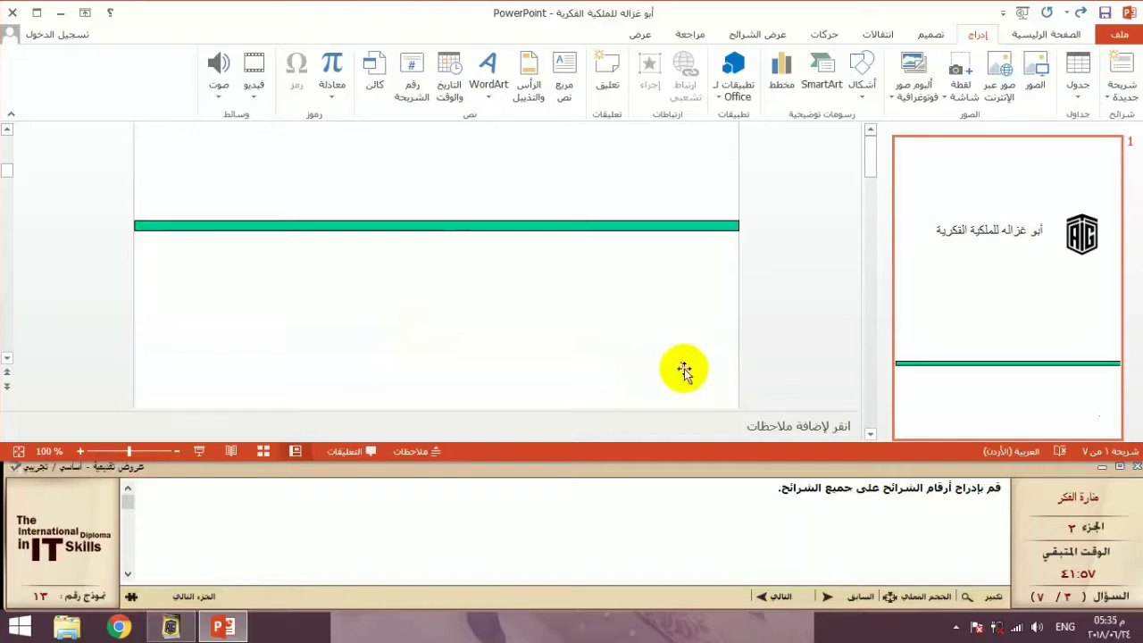
{"action": "left_click", "coordinate": [775, 596]}
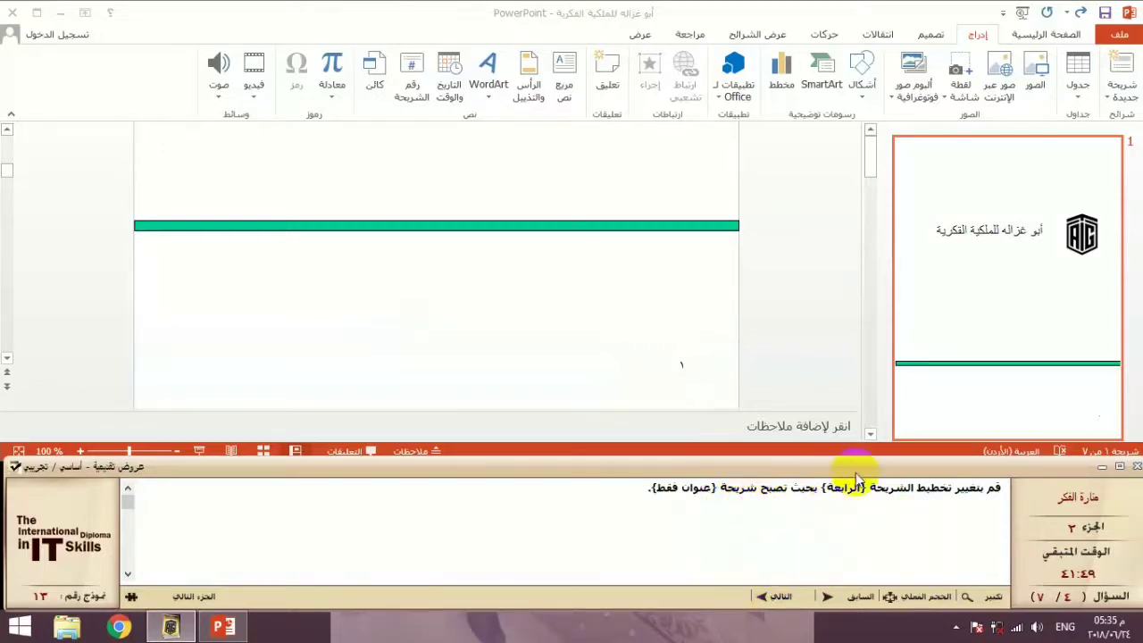
Step: Apply the Title Only layout to slide 4
{"action": "left_click", "coordinate": [1045, 358]}
{"action": "scroll", "coordinate": [1045, 360], "scroll_direction": "down", "scroll_amount": 3}
{"action": "scroll", "coordinate": [1045, 360], "scroll_direction": "down", "scroll_amount": 3}
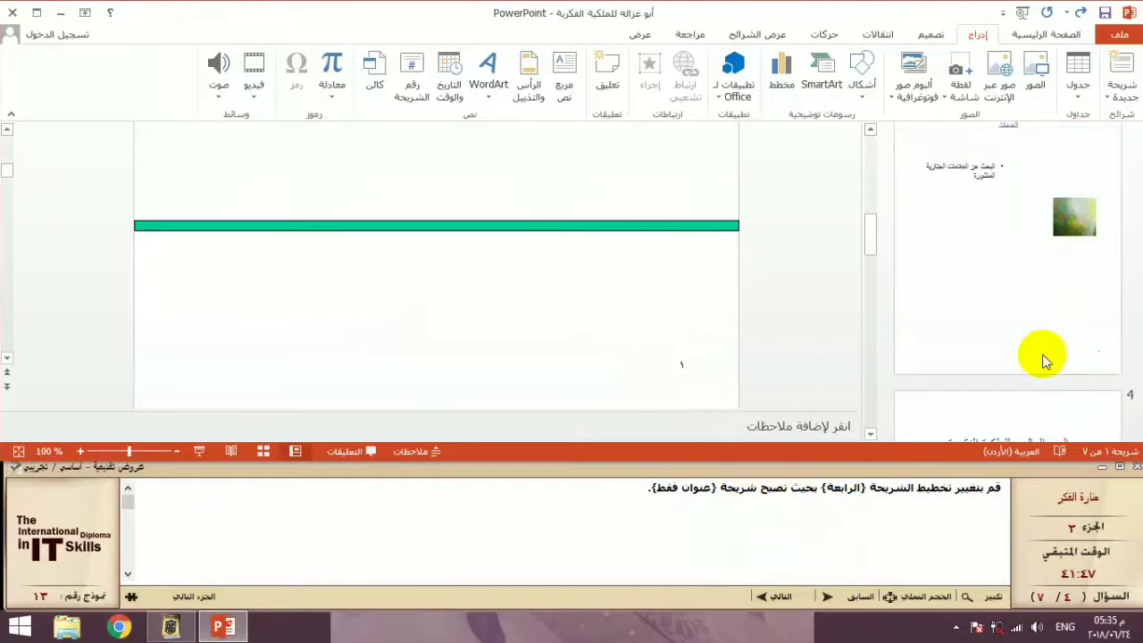
{"action": "scroll", "coordinate": [1046, 360], "scroll_direction": "down", "scroll_amount": 3}
{"action": "left_click", "coordinate": [1027, 380]}
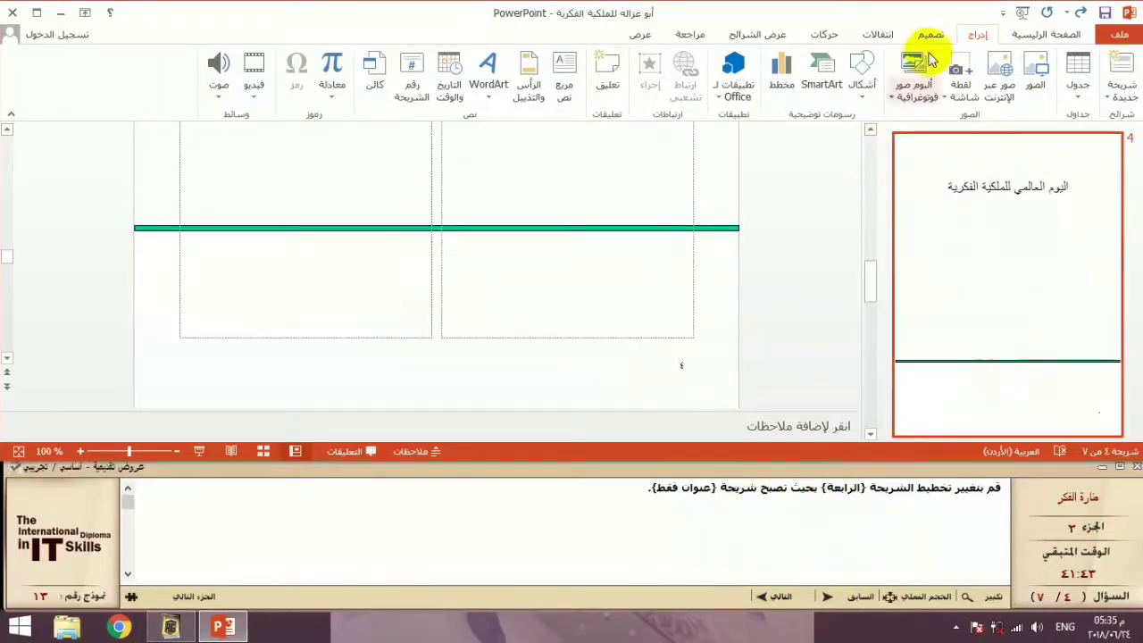
{"action": "left_click", "coordinate": [1056, 36]}
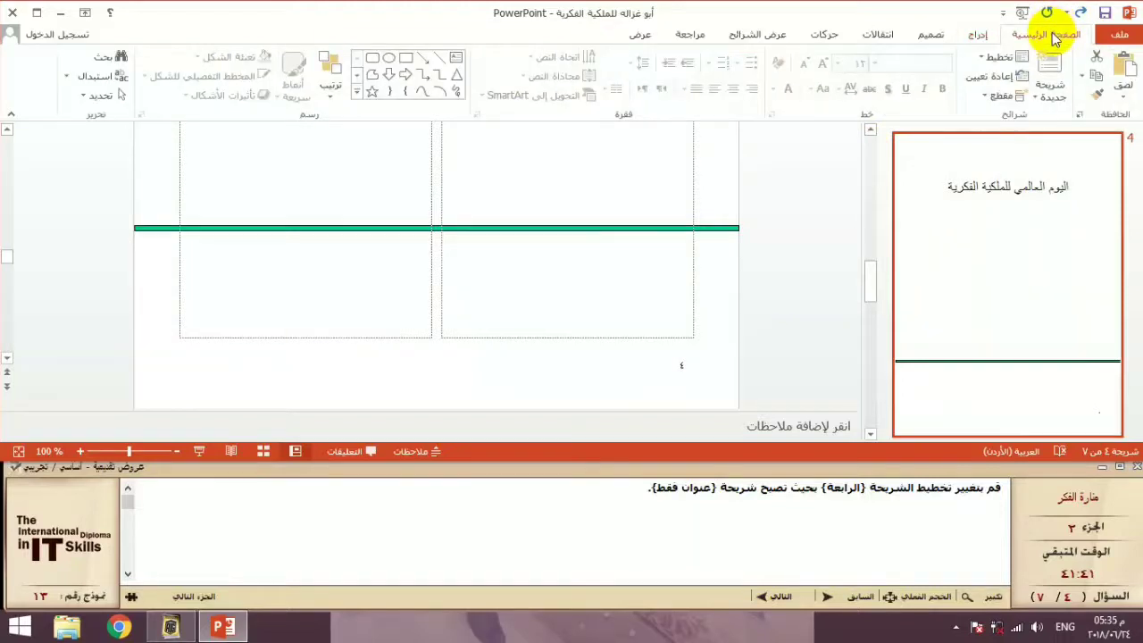
{"action": "left_click", "coordinate": [986, 57]}
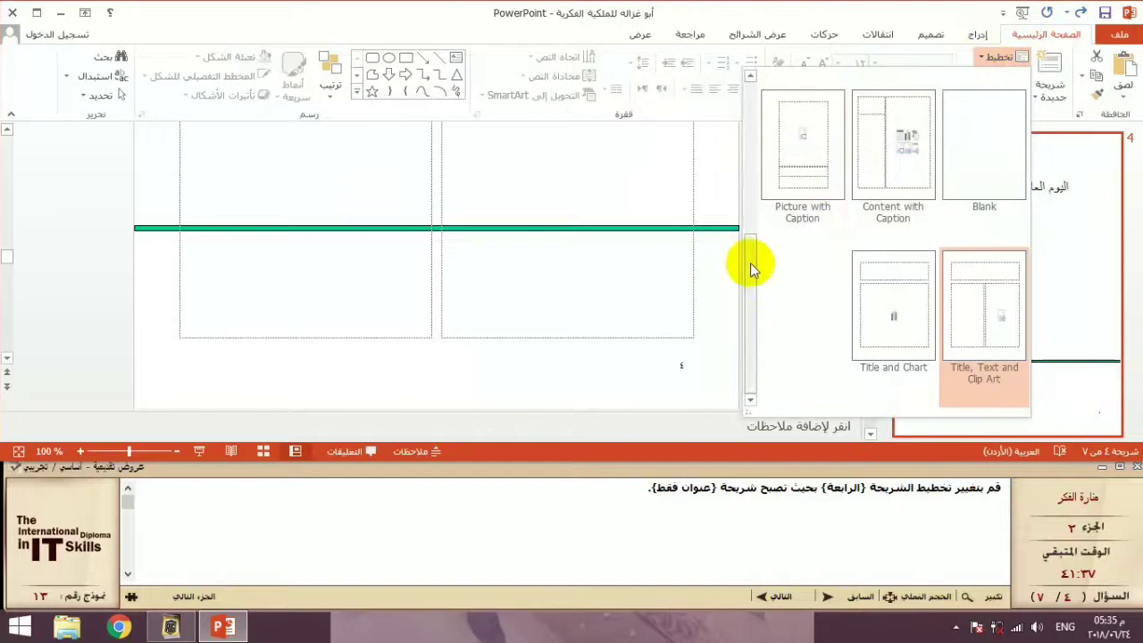
{"action": "left_click_drag", "start_coordinate": [748, 263], "coordinate": [750, 109]}
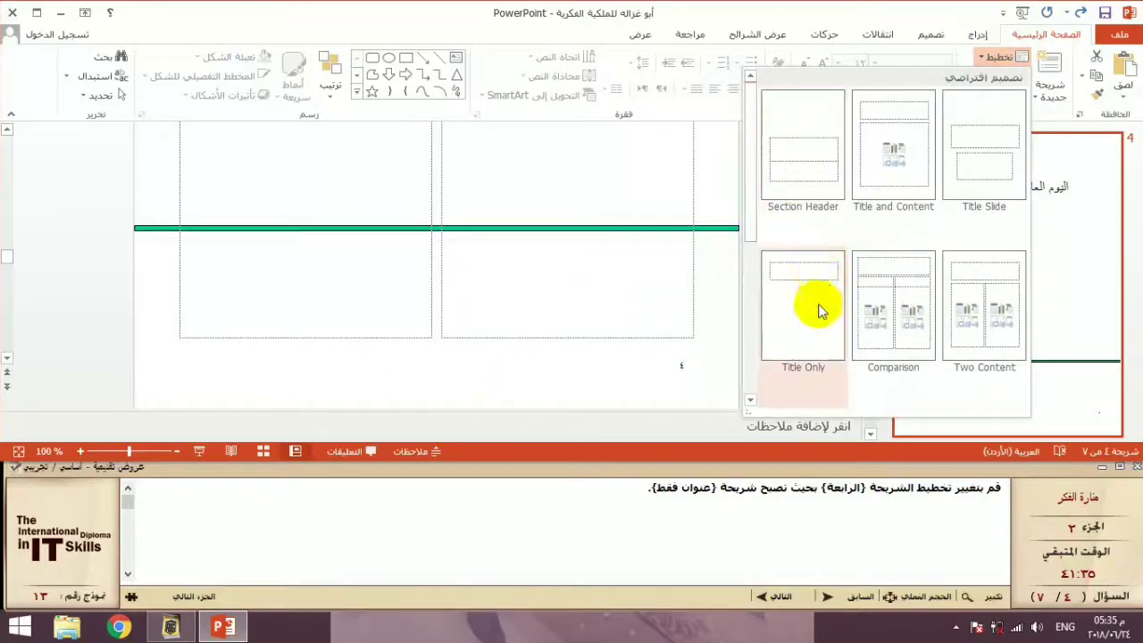
{"action": "left_click", "coordinate": [804, 295]}
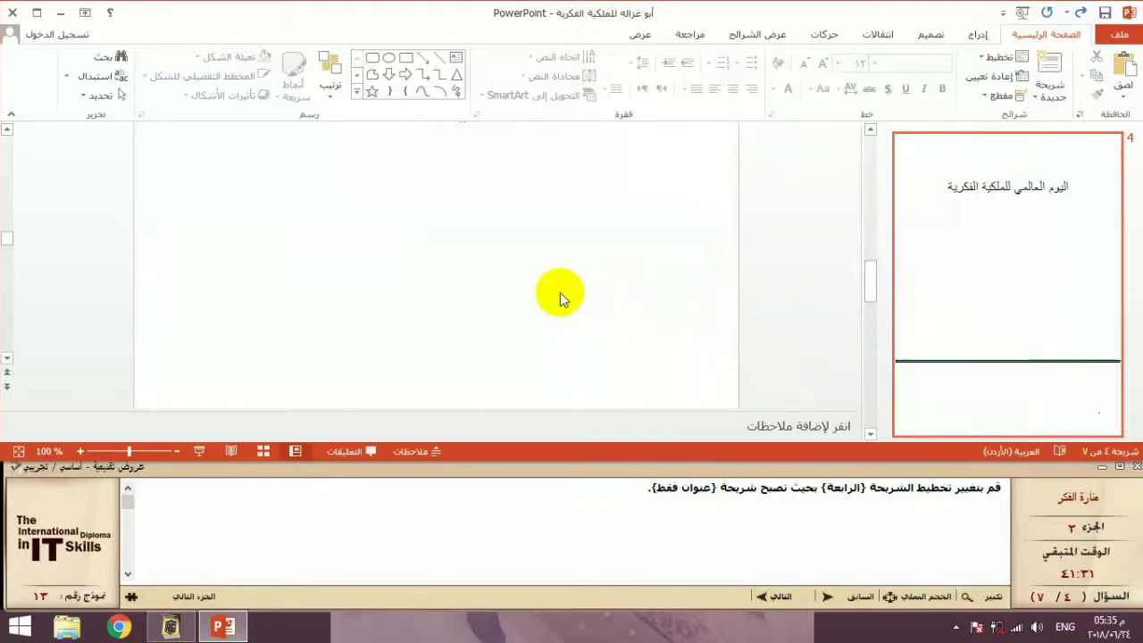
Step: Verify the Title Only layout with undo and redo, then advance to question 5
{"action": "scroll", "coordinate": [557, 283], "scroll_direction": "down", "scroll_amount": 5, "text": "ctrl"}
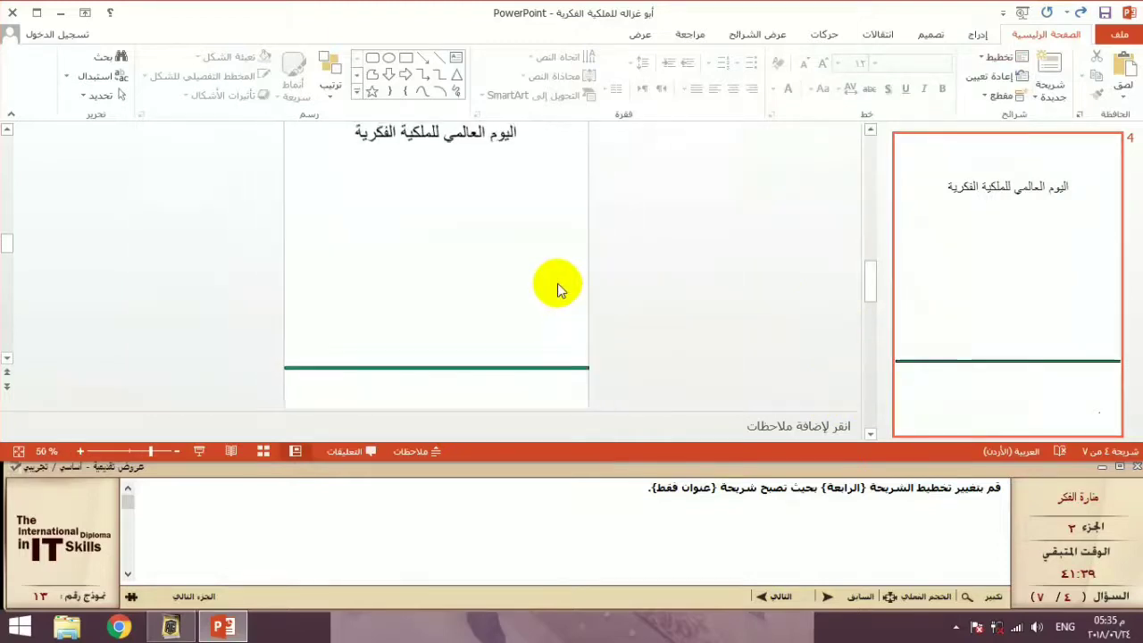
{"action": "key", "text": "ctrl+z"}
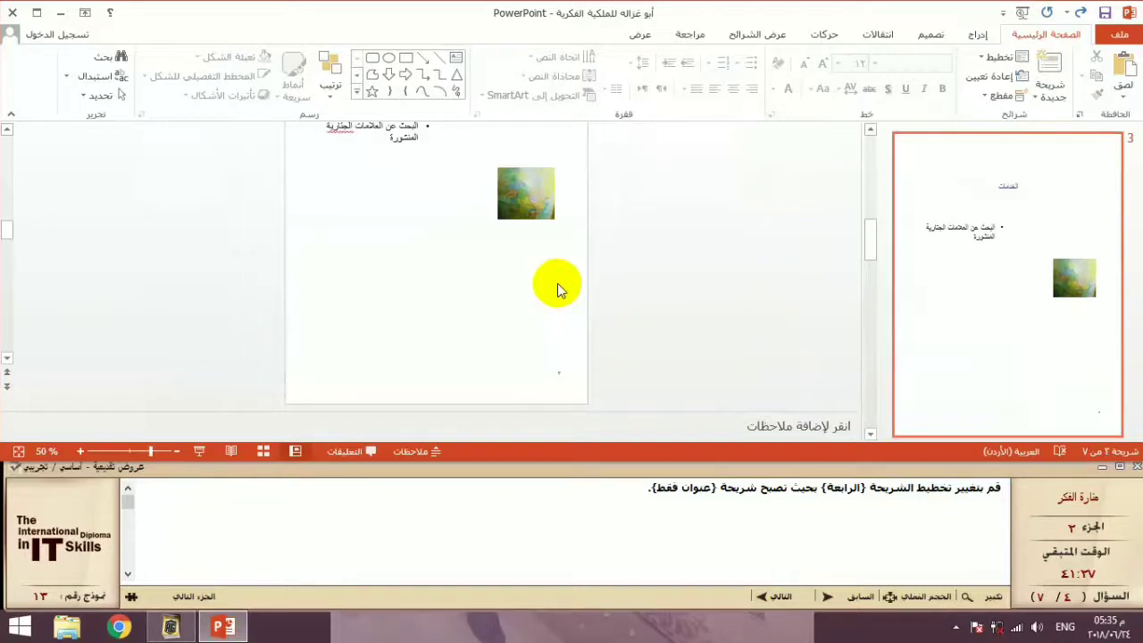
{"action": "key", "text": "ctrl+y"}
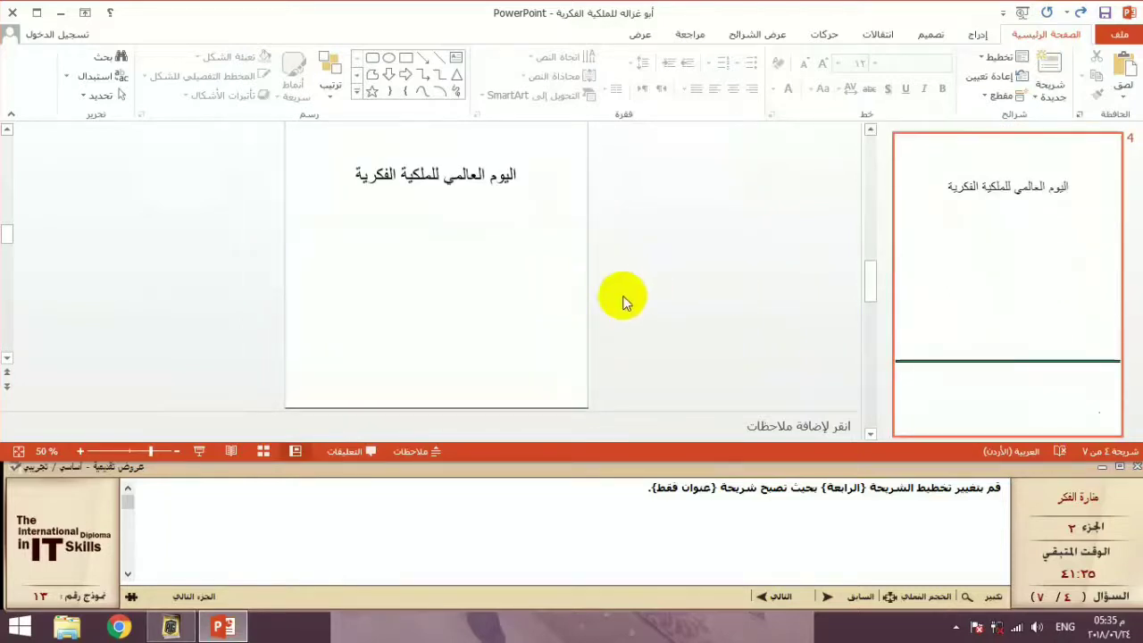
{"action": "left_click", "coordinate": [780, 596]}
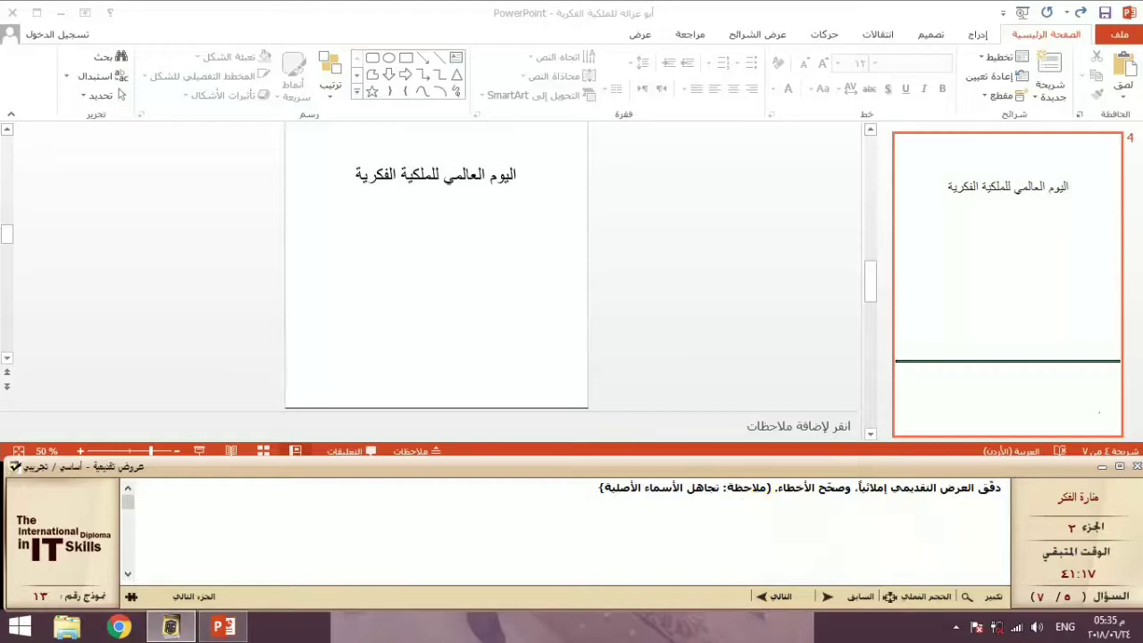
Step: Spell-check from slide 1, ignoring وبراءات and correcting the slide 3 word to التجارية, then advance
{"action": "left_click", "coordinate": [1027, 210]}
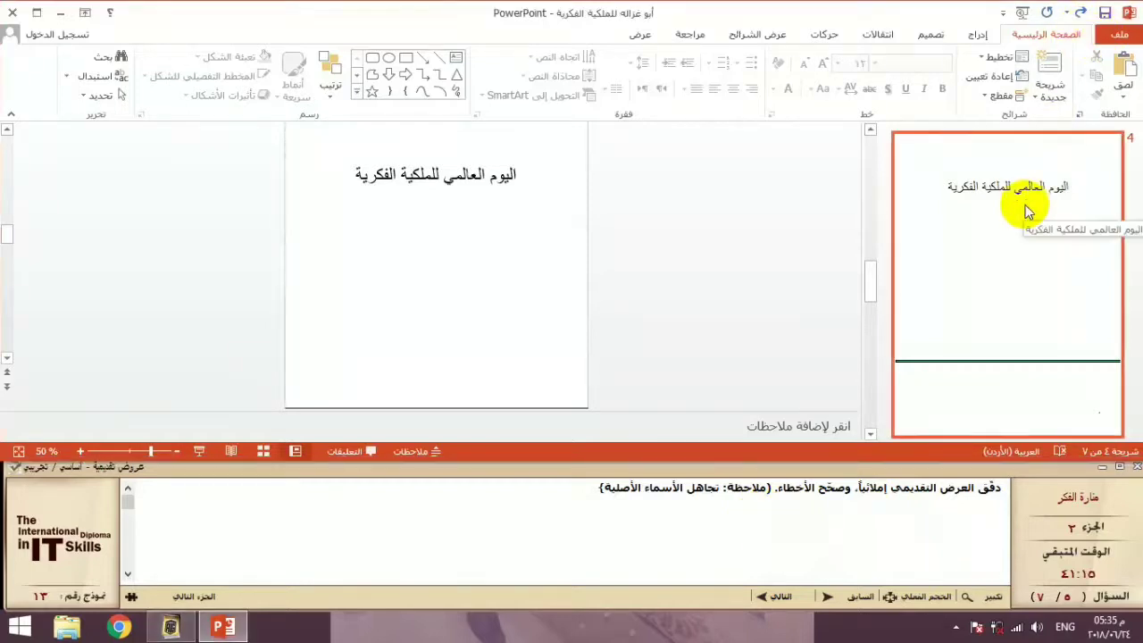
{"action": "key", "text": "Home"}
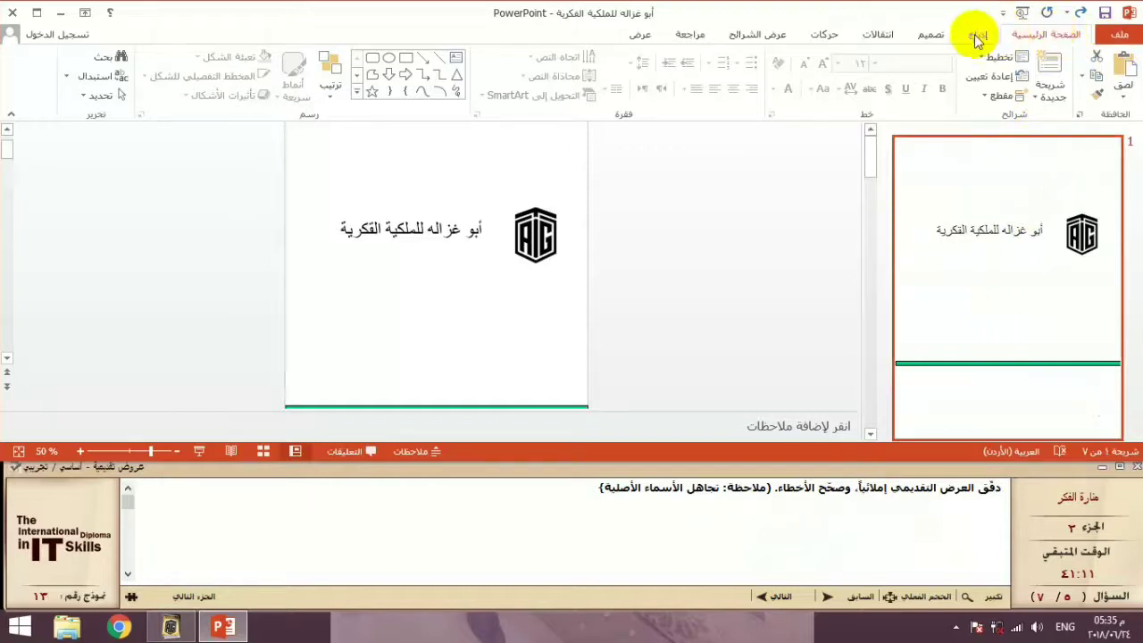
{"action": "left_click", "coordinate": [692, 36]}
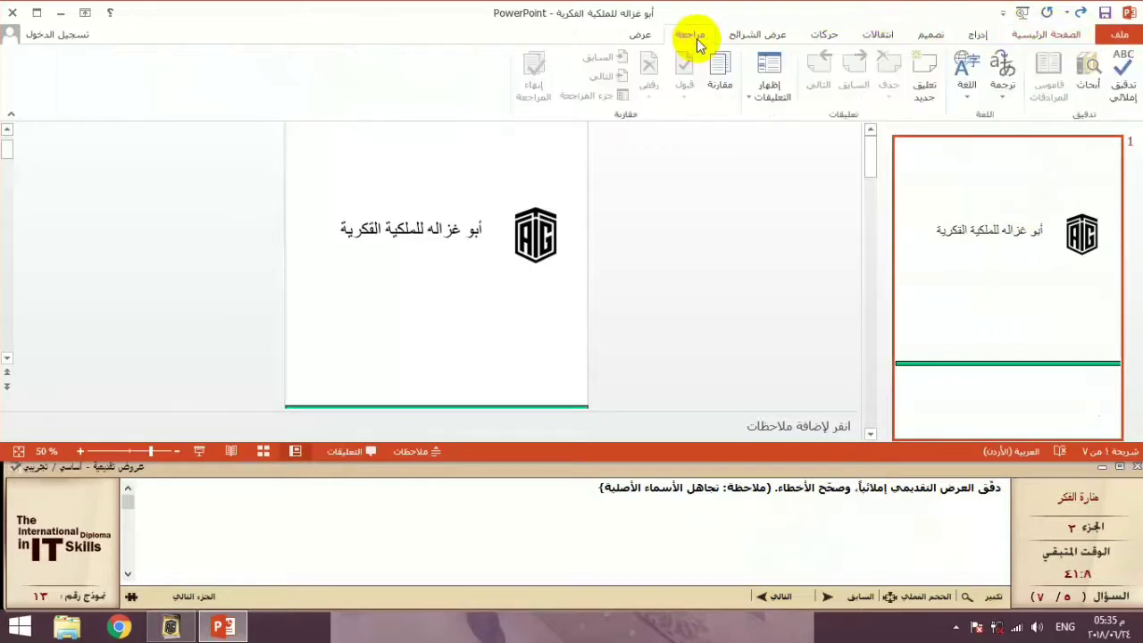
{"action": "left_click", "coordinate": [1123, 89]}
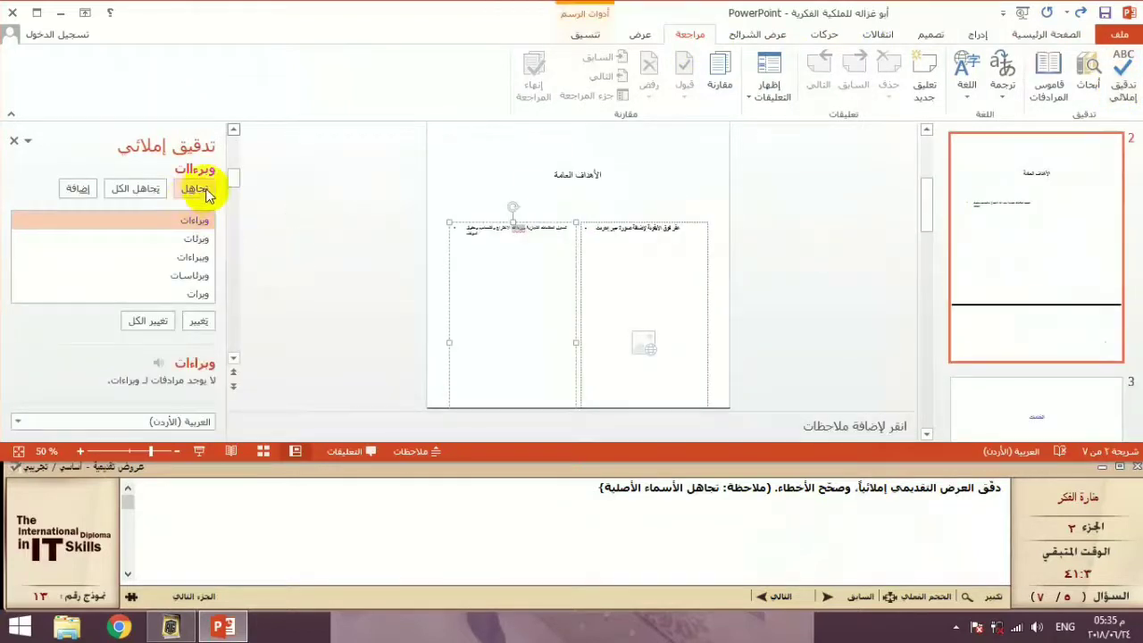
{"action": "left_click", "coordinate": [191, 328]}
{"action": "left_click", "coordinate": [191, 328]}
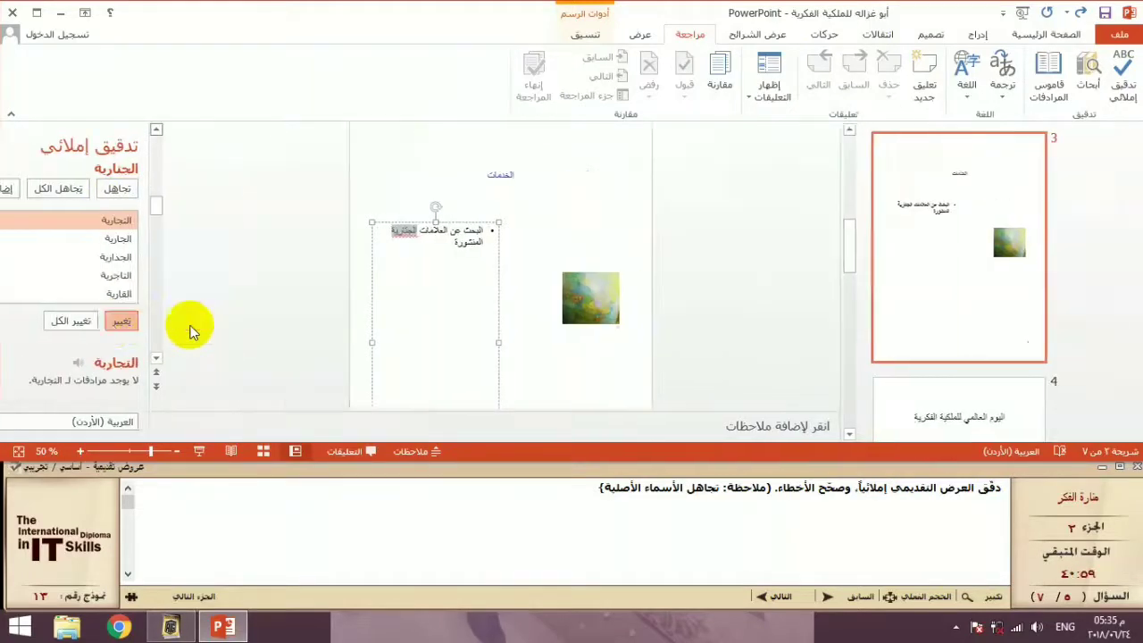
{"action": "left_click", "coordinate": [579, 361]}
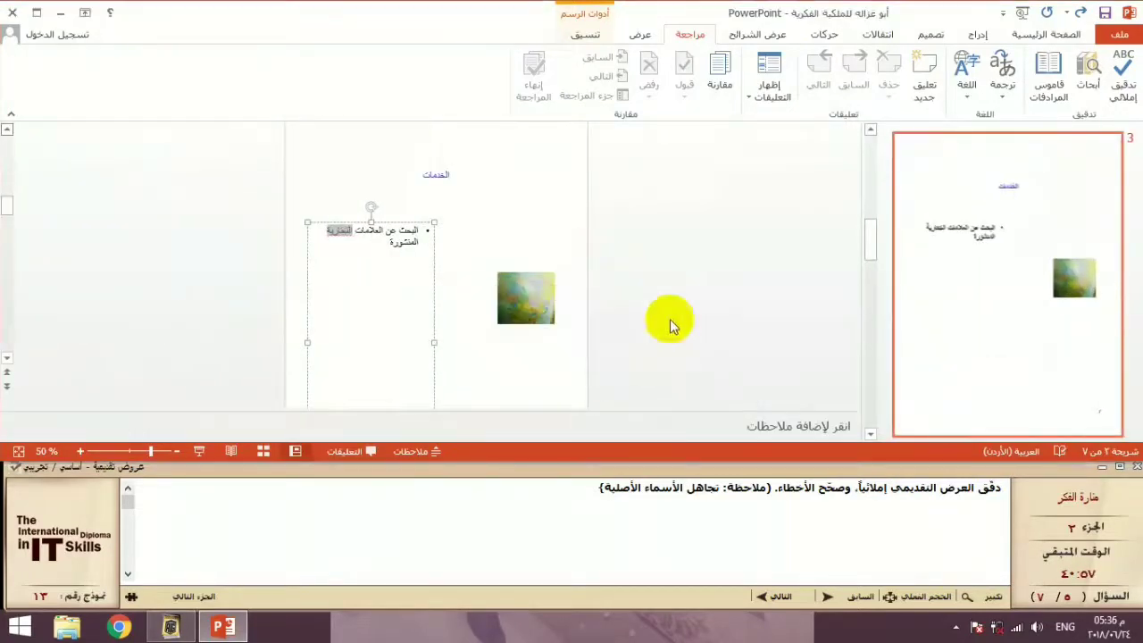
{"action": "left_click", "coordinate": [782, 596]}
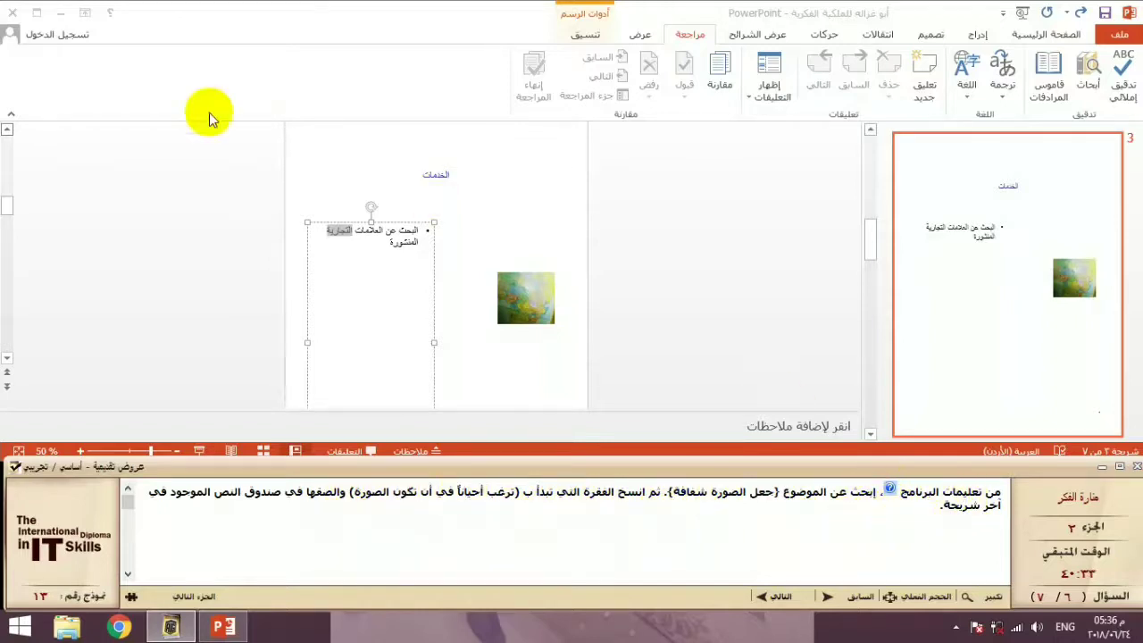
Step: Search PowerPoint Help for 'جعل الصورة شفافة'
{"action": "left_click", "coordinate": [109, 16]}
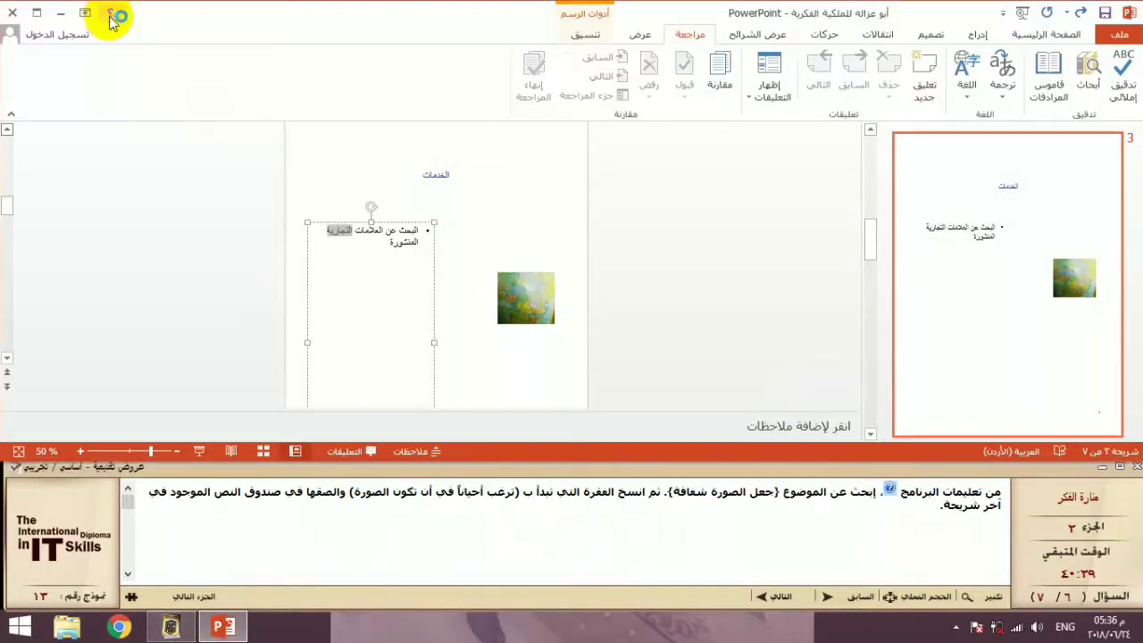
{"action": "left_click", "coordinate": [108, 18]}
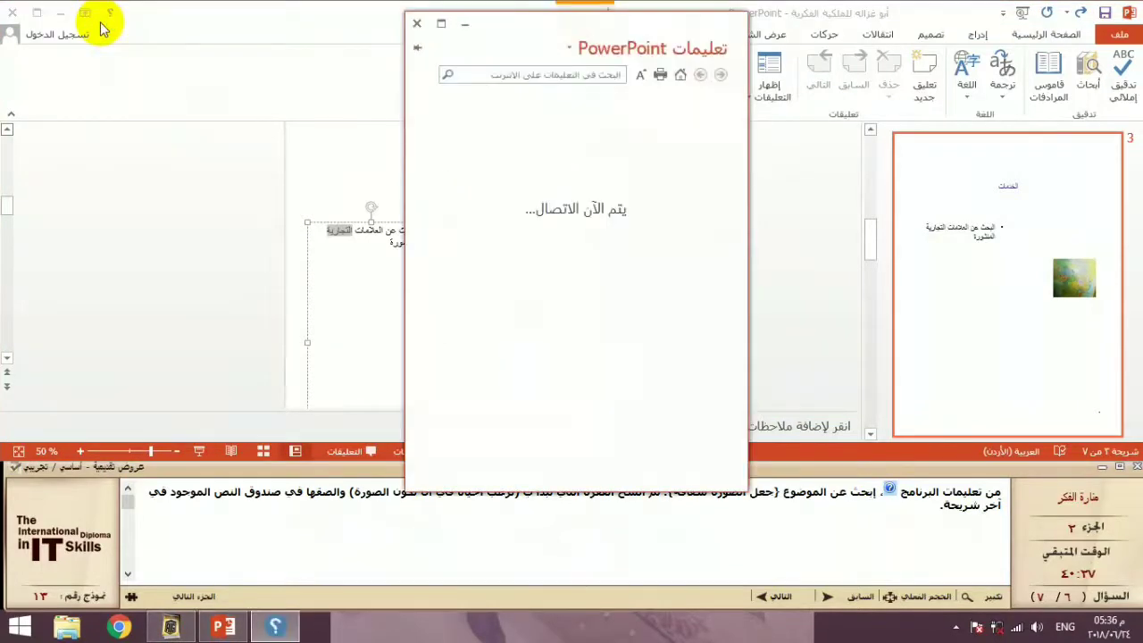
{"action": "left_click", "coordinate": [612, 77]}
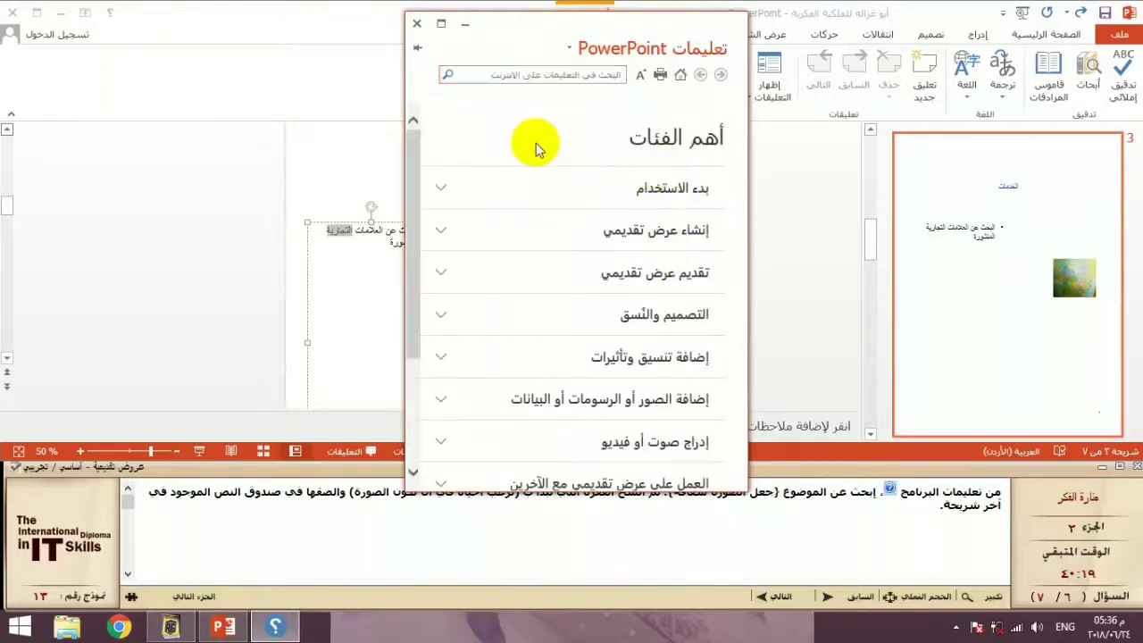
{"action": "left_click", "coordinate": [603, 75]}
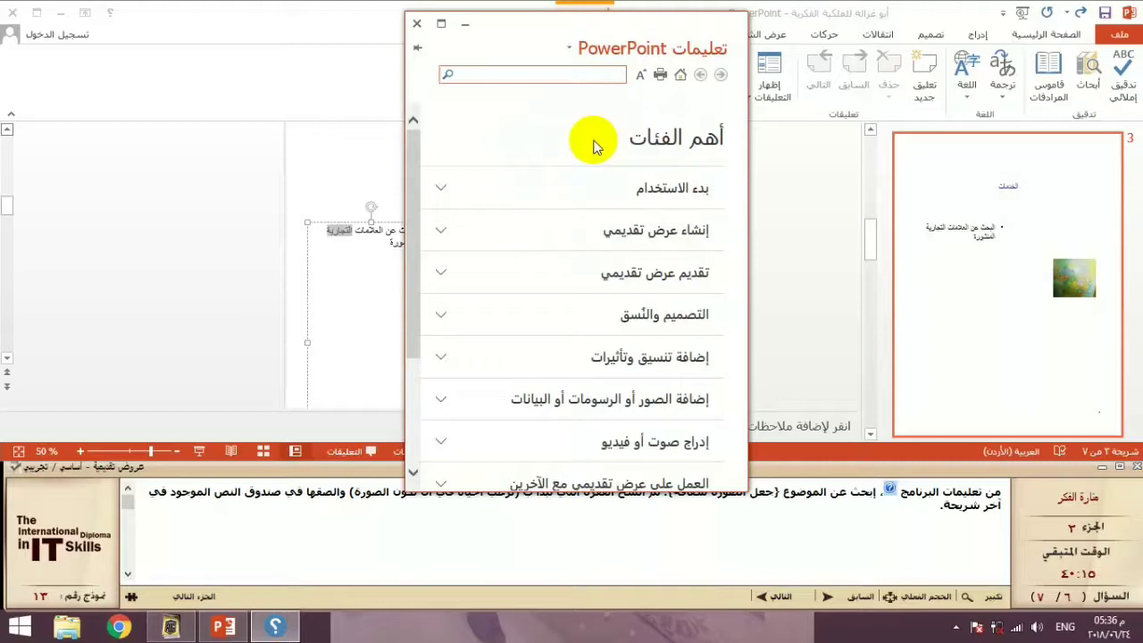
{"action": "type", "text": "إ"}
{"action": "key", "text": "BackSpace"}
{"action": "type", "text": "جعل الصورة شفافة"}
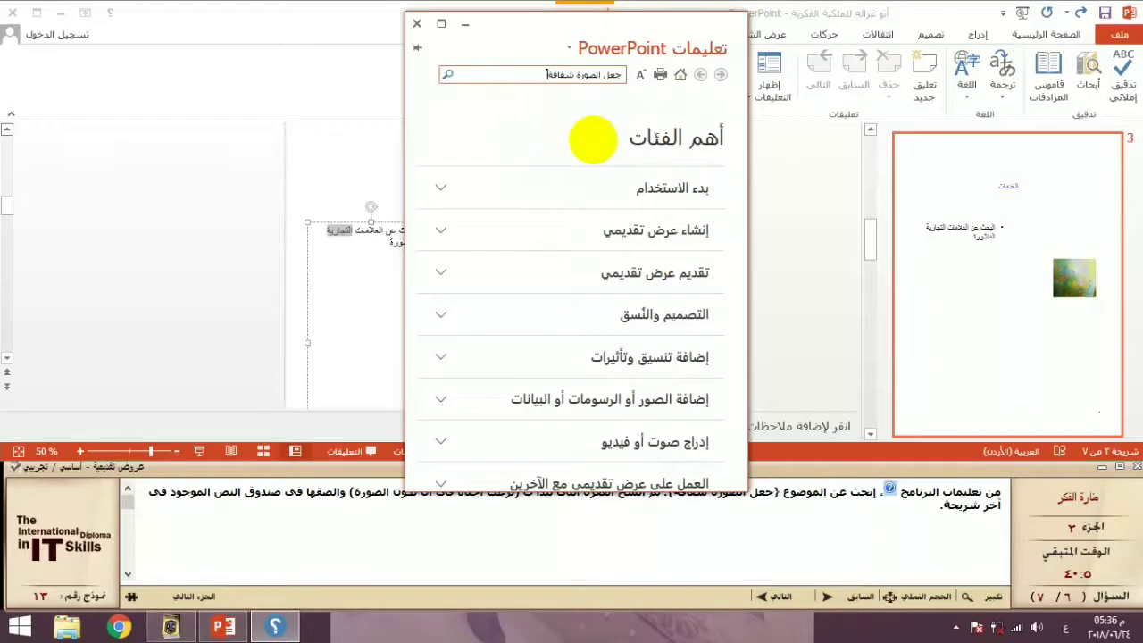
{"action": "key", "text": "Return"}
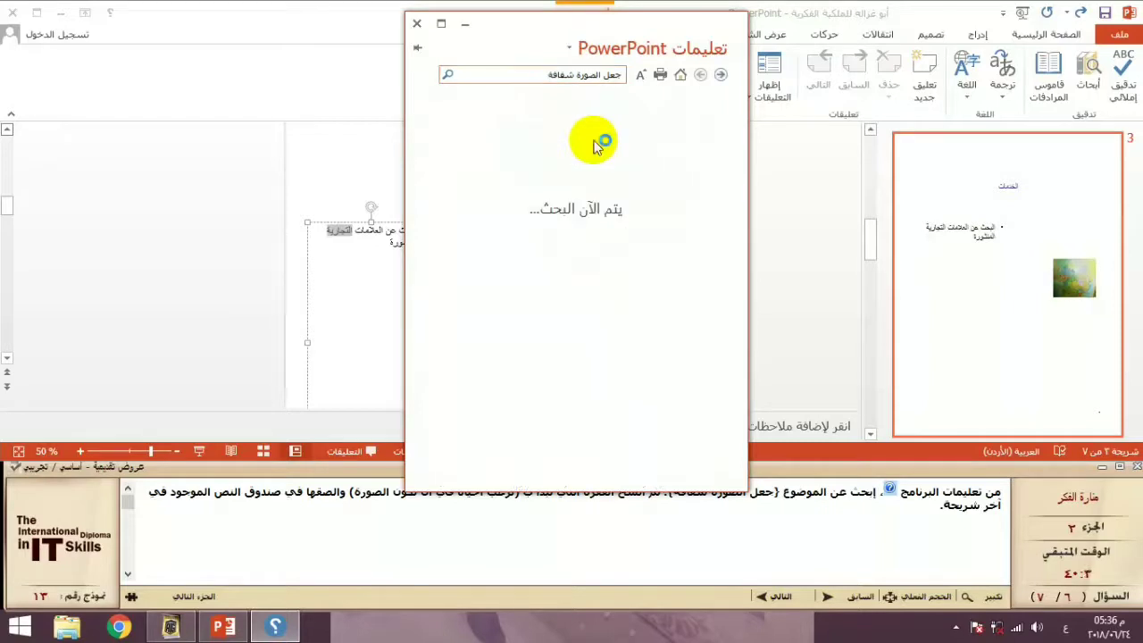
Step: Copy the first help result's summary on transparent pictures, then close the Help window
{"action": "left_click_drag", "start_coordinate": [528, 32], "coordinate": [597, 18]}
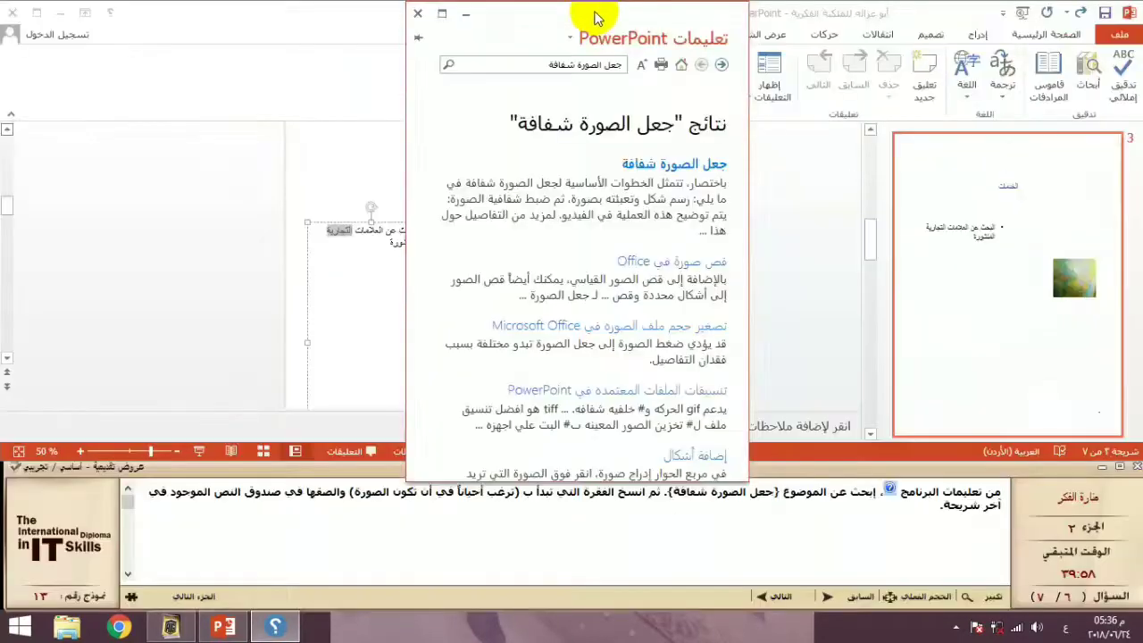
{"action": "double_click", "coordinate": [596, 18]}
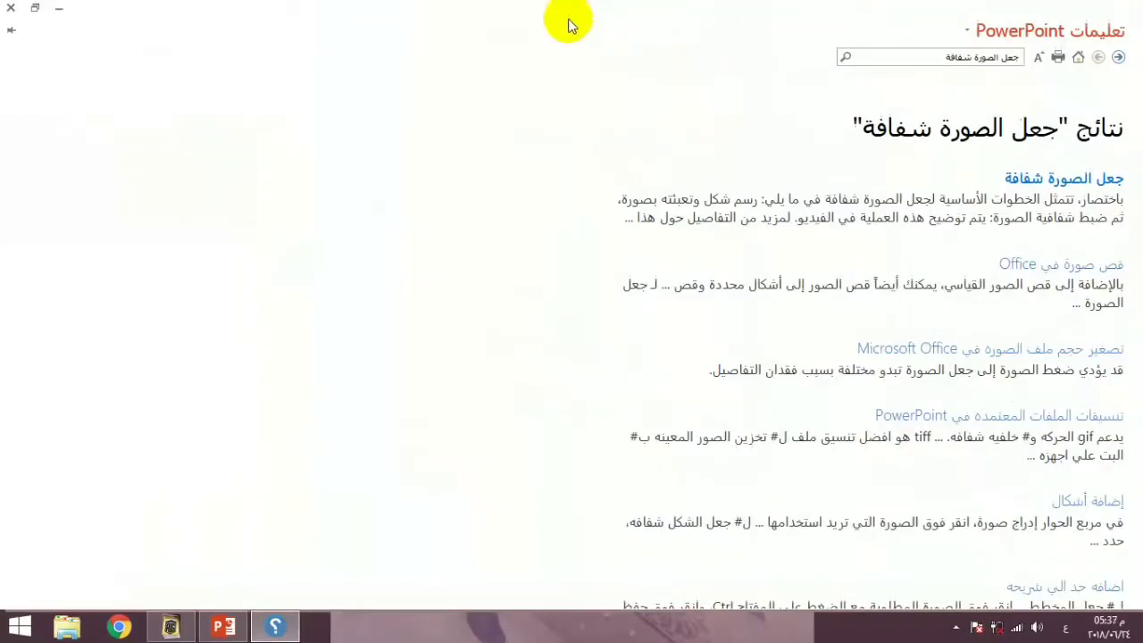
{"action": "double_click", "coordinate": [571, 18]}
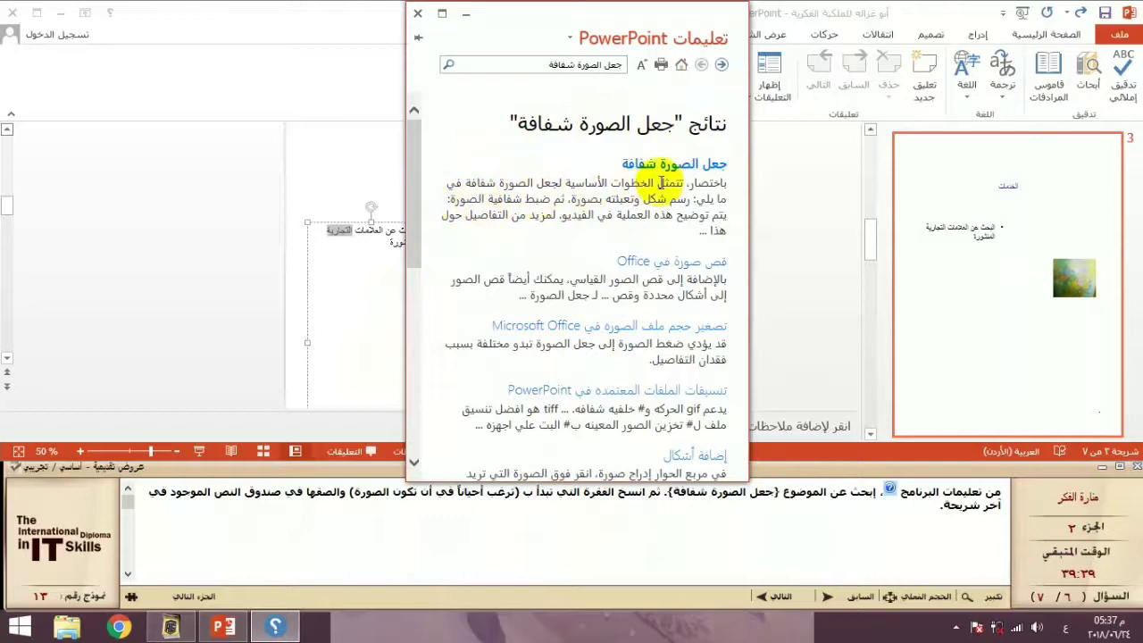
{"action": "mouse_move", "coordinate": [727, 181]}
{"action": "left_mouse_down"}
{"action": "mouse_move", "coordinate": [582, 220]}
{"action": "mouse_move", "coordinate": [487, 226]}
{"action": "left_mouse_up"}
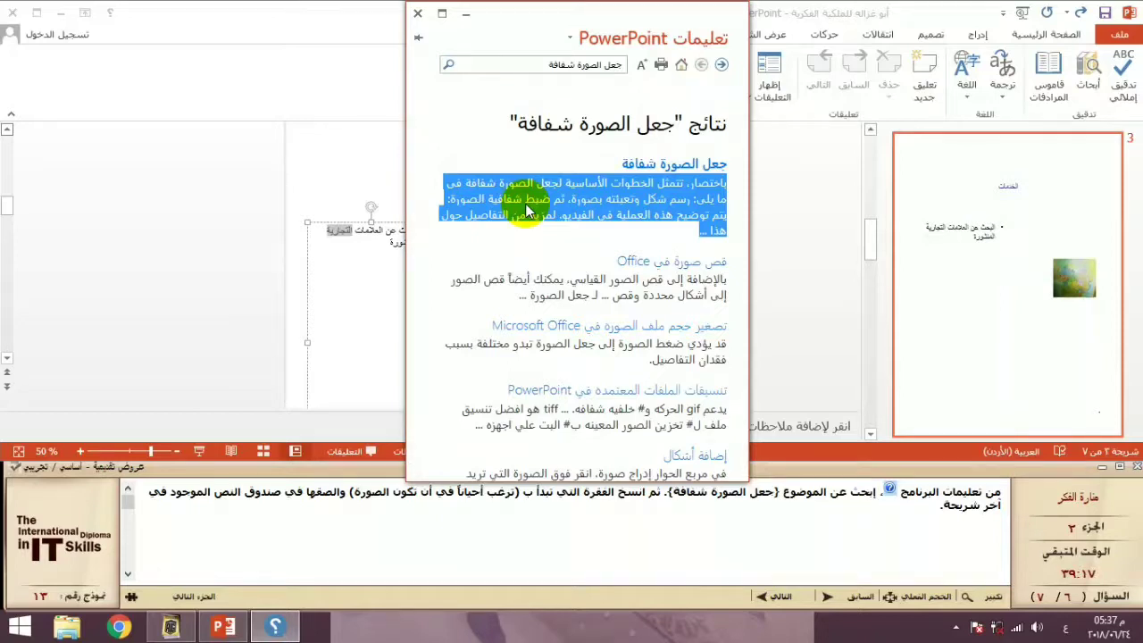
{"action": "left_click", "coordinate": [417, 13]}
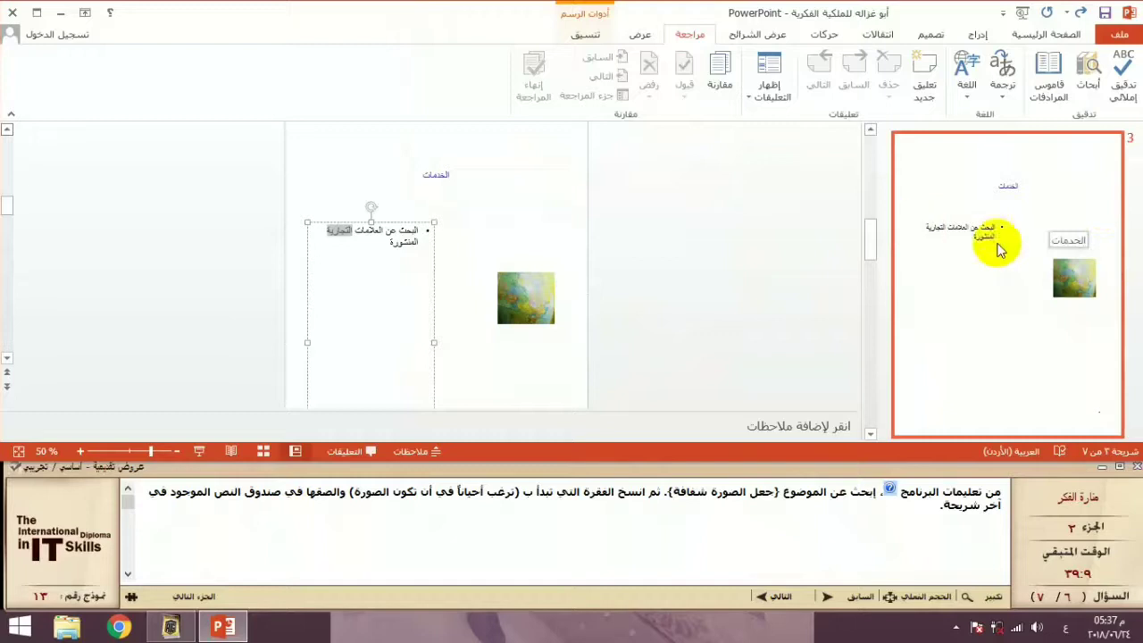
Step: Go to slide 7, ملاحظات, and start editing its empty text box
{"action": "left_click", "coordinate": [975, 273]}
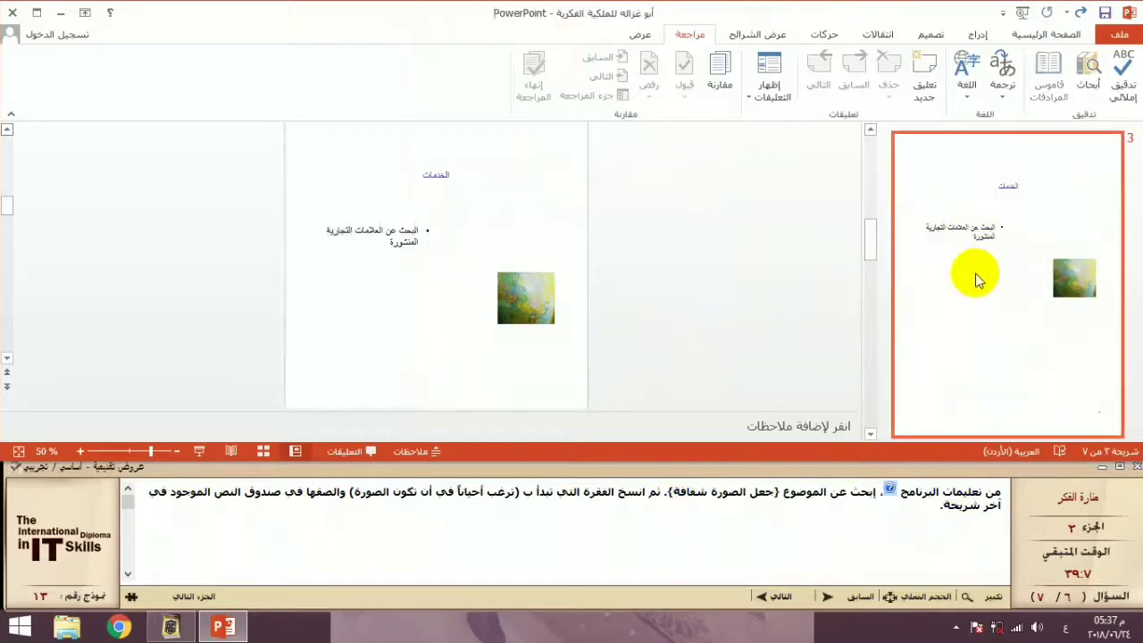
{"action": "scroll", "coordinate": [975, 273], "scroll_direction": "down", "scroll_amount": 3}
{"action": "scroll", "coordinate": [975, 273], "scroll_direction": "down", "scroll_amount": 3}
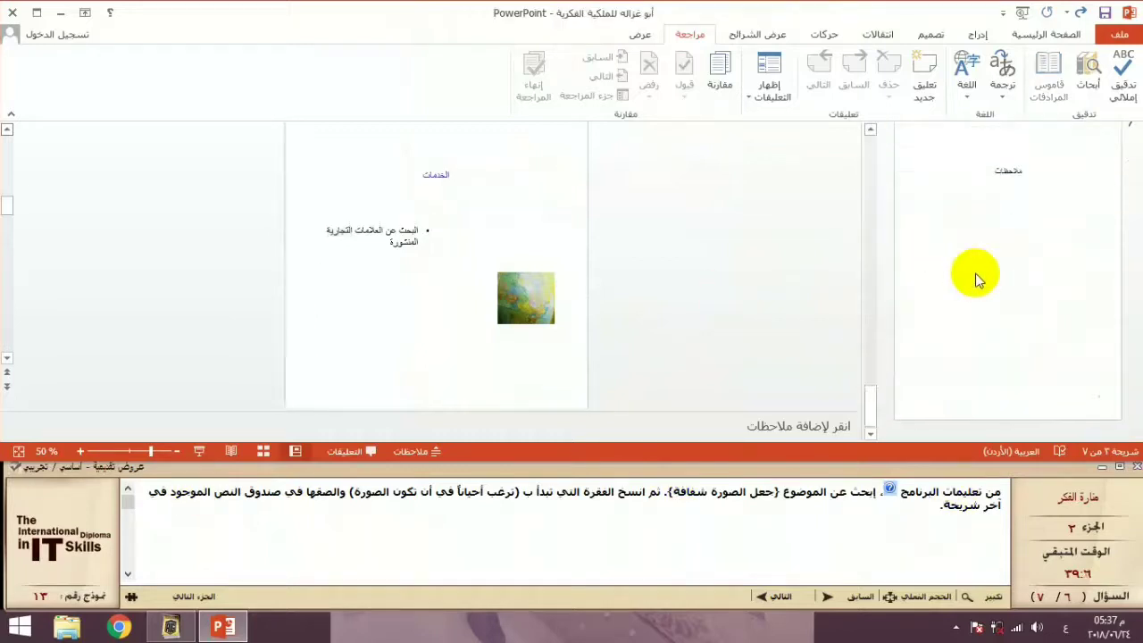
{"action": "left_click", "coordinate": [1032, 301]}
{"action": "left_click", "coordinate": [393, 272]}
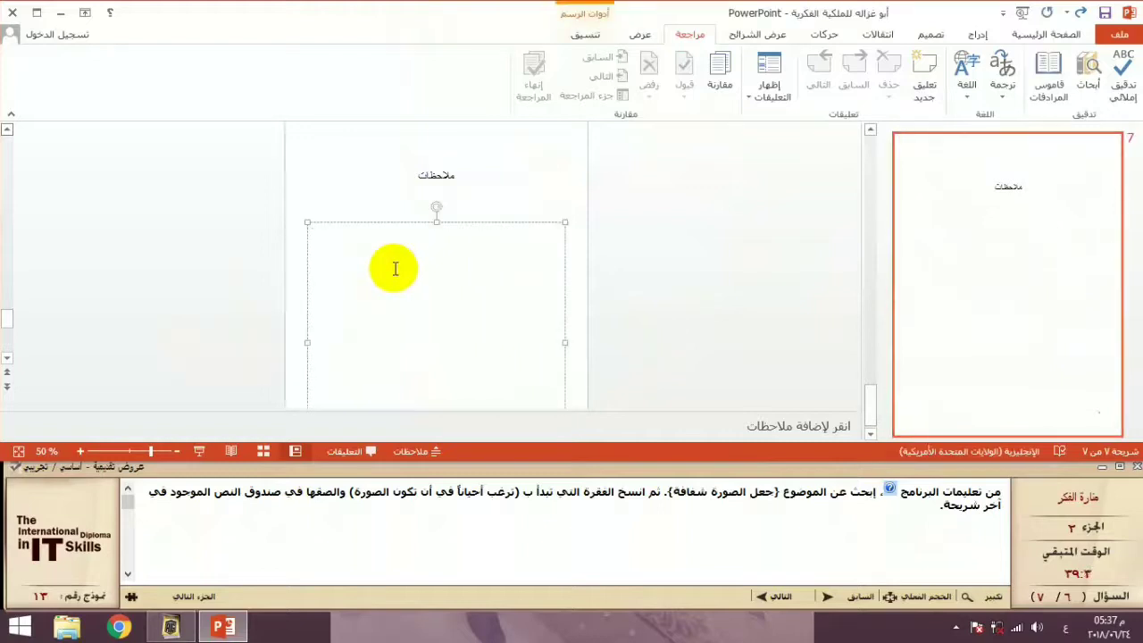
Step: Paste the help paragraph into slide 7's text box and advance to question 7
{"action": "key", "text": "ctrl+v"}
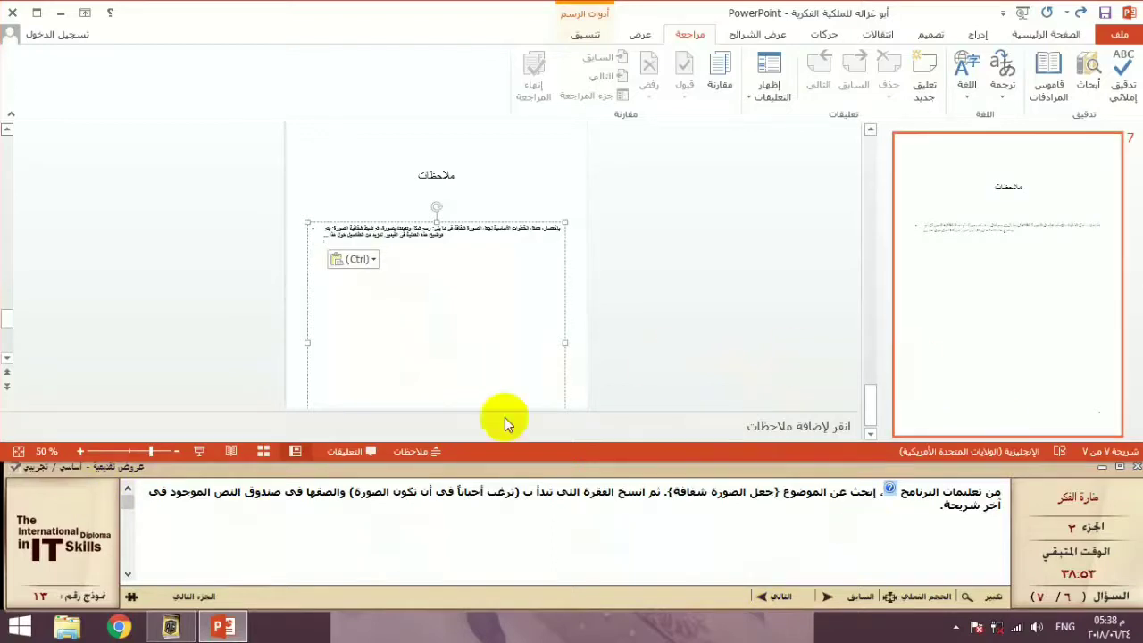
{"action": "left_click", "coordinate": [779, 597]}
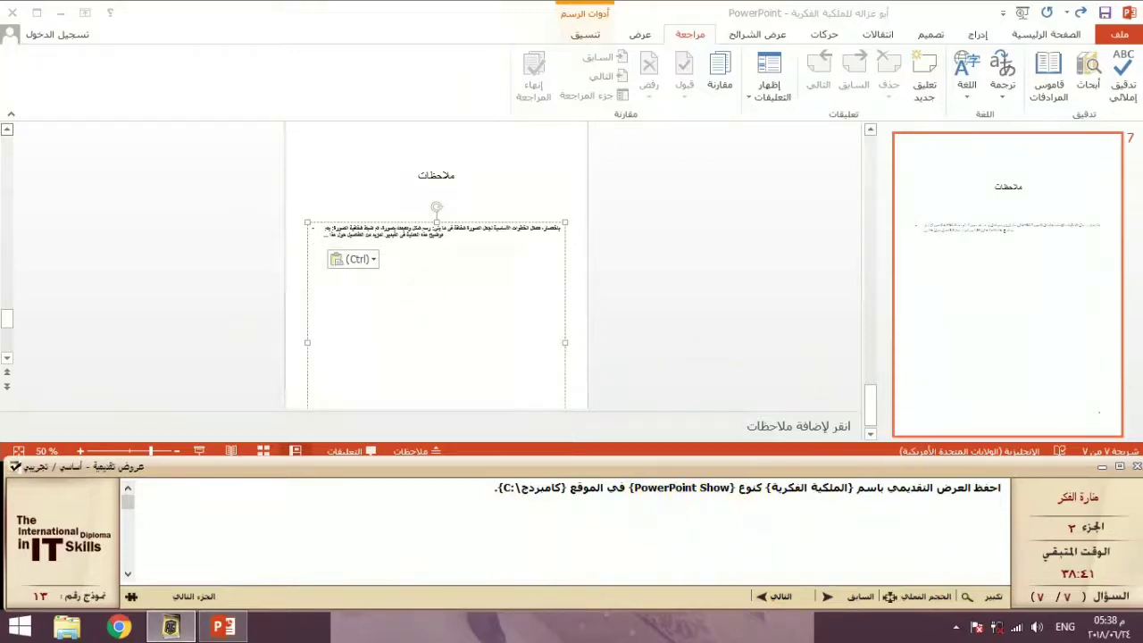
Step: Save the presentation as a PowerPoint Show named 'الملكية الفكرية' in C:\كامبردج
{"action": "left_click", "coordinate": [1114, 41]}
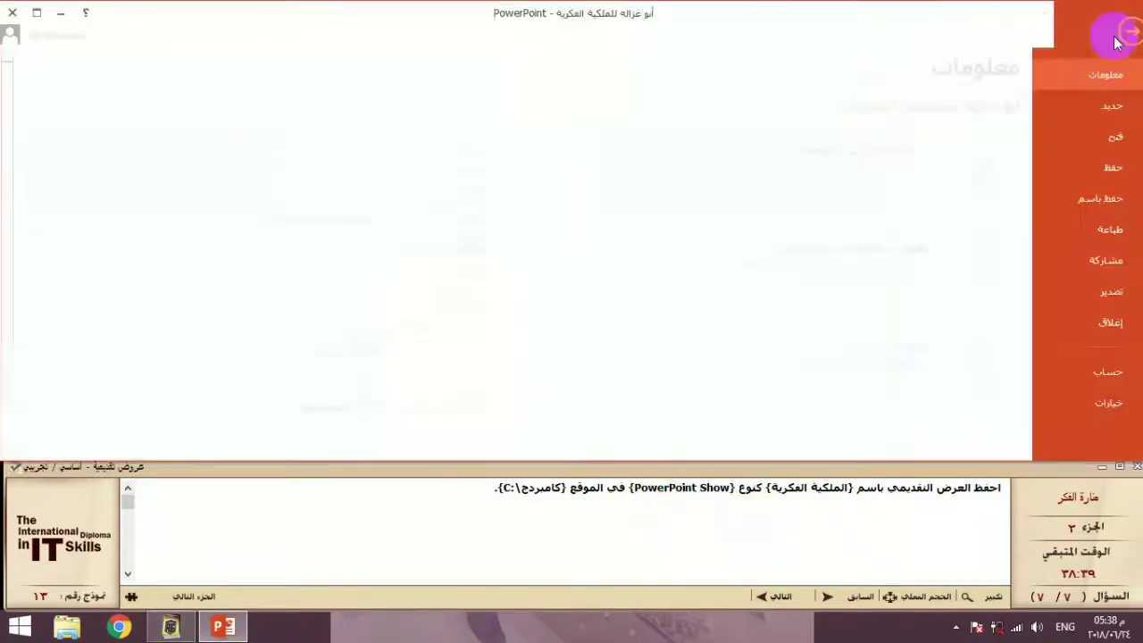
{"action": "left_click", "coordinate": [1098, 199]}
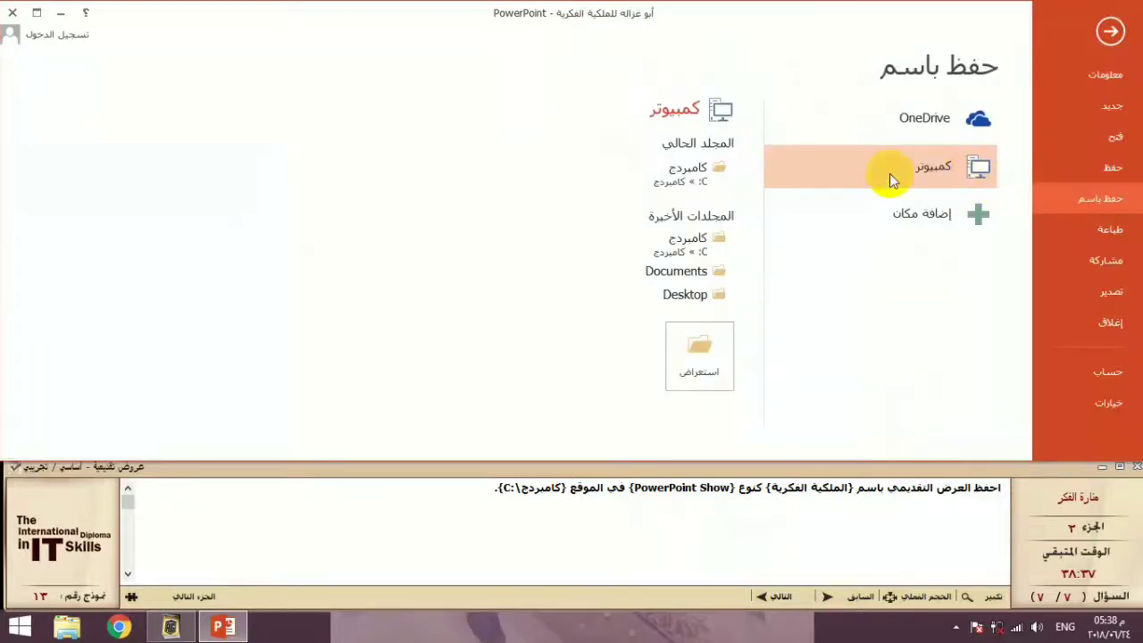
{"action": "left_click", "coordinate": [696, 177]}
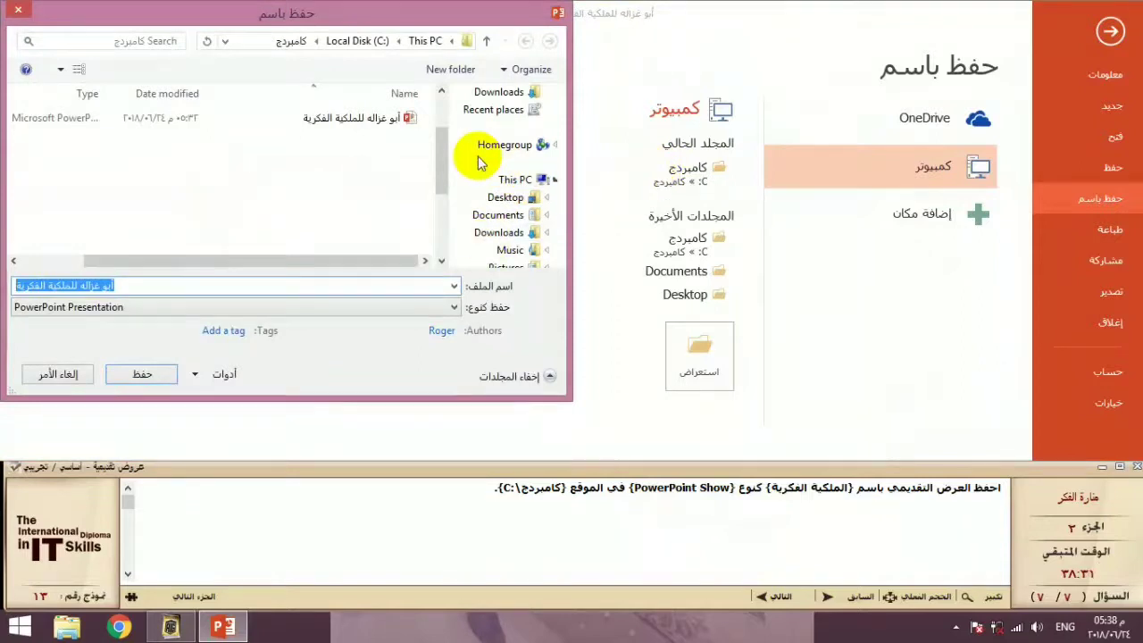
{"action": "type", "text": "hg"}
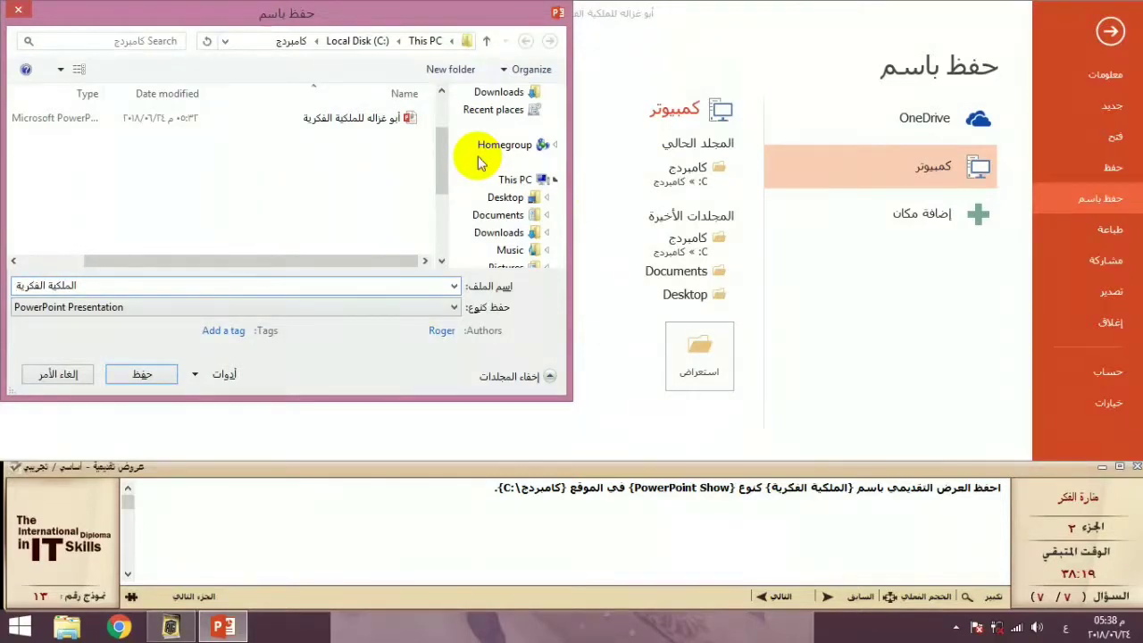
{"action": "left_click", "coordinate": [454, 307]}
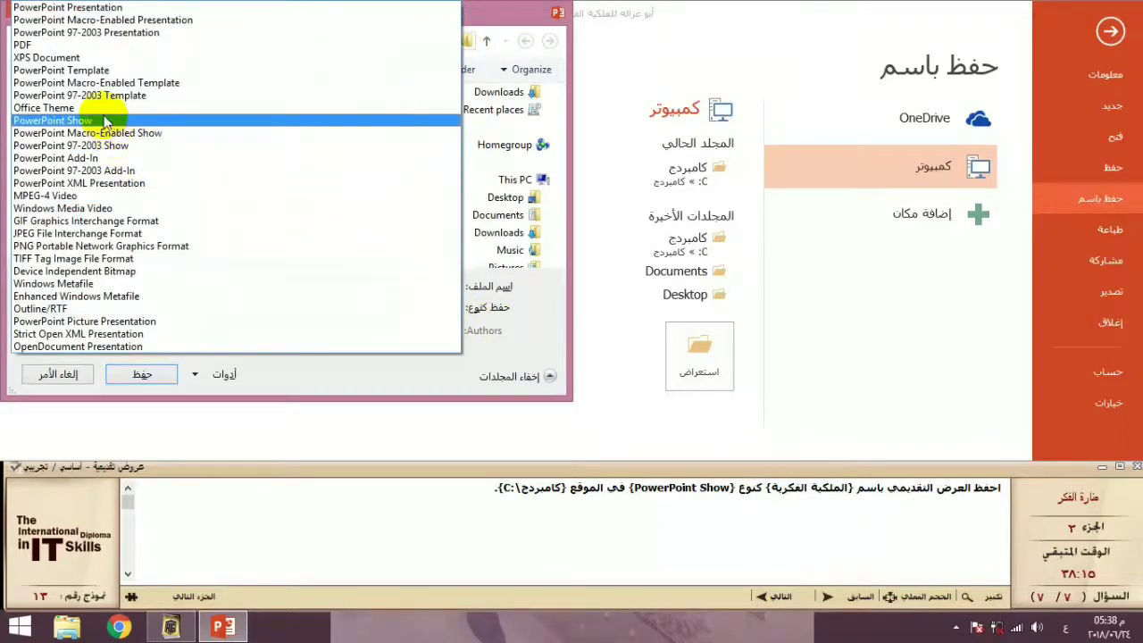
{"action": "left_click", "coordinate": [104, 122]}
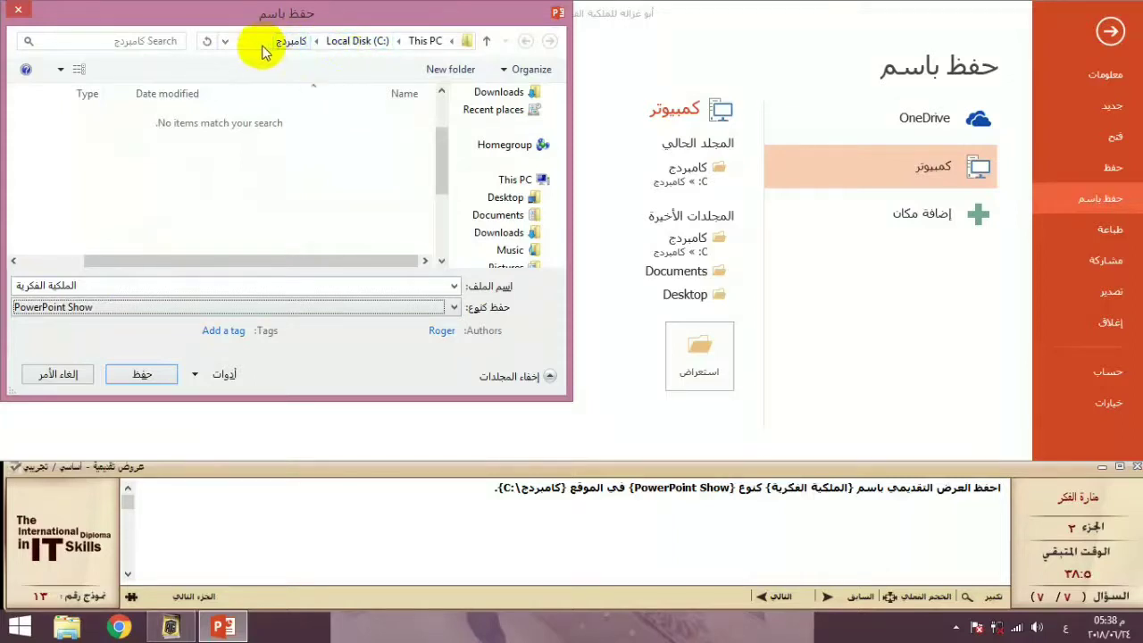
{"action": "left_click", "coordinate": [140, 377]}
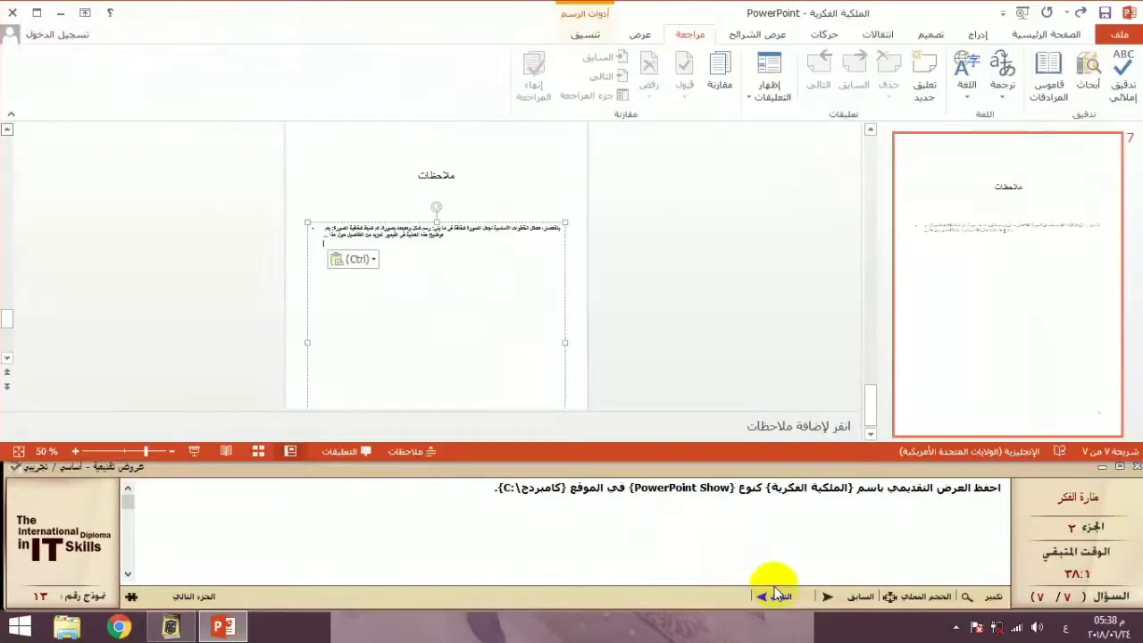
Step: Advance the exam to part 3, confirming with Yes (نعم)
{"action": "left_click", "coordinate": [775, 593]}
{"action": "left_click", "coordinate": [628, 595]}
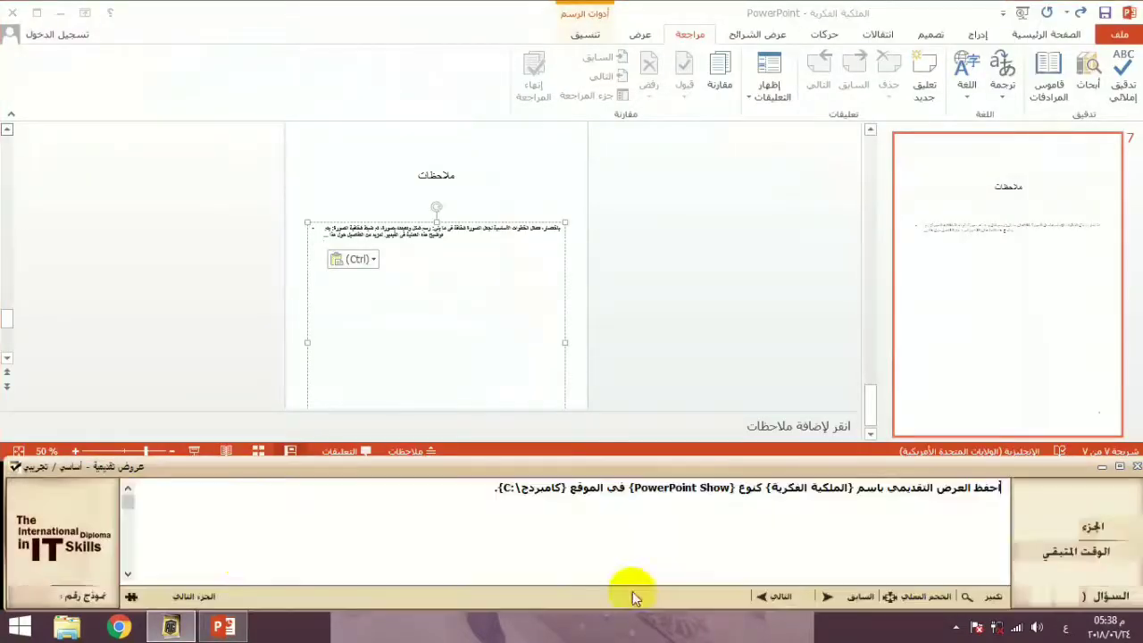
{"action": "left_click", "coordinate": [183, 593]}
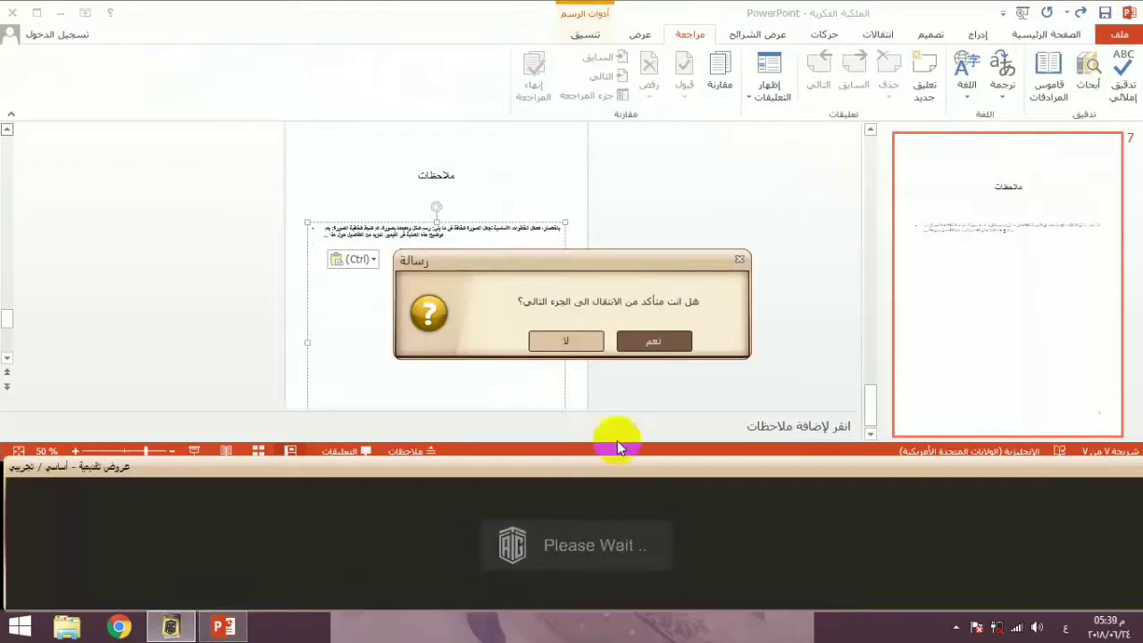
{"action": "left_click", "coordinate": [655, 340]}
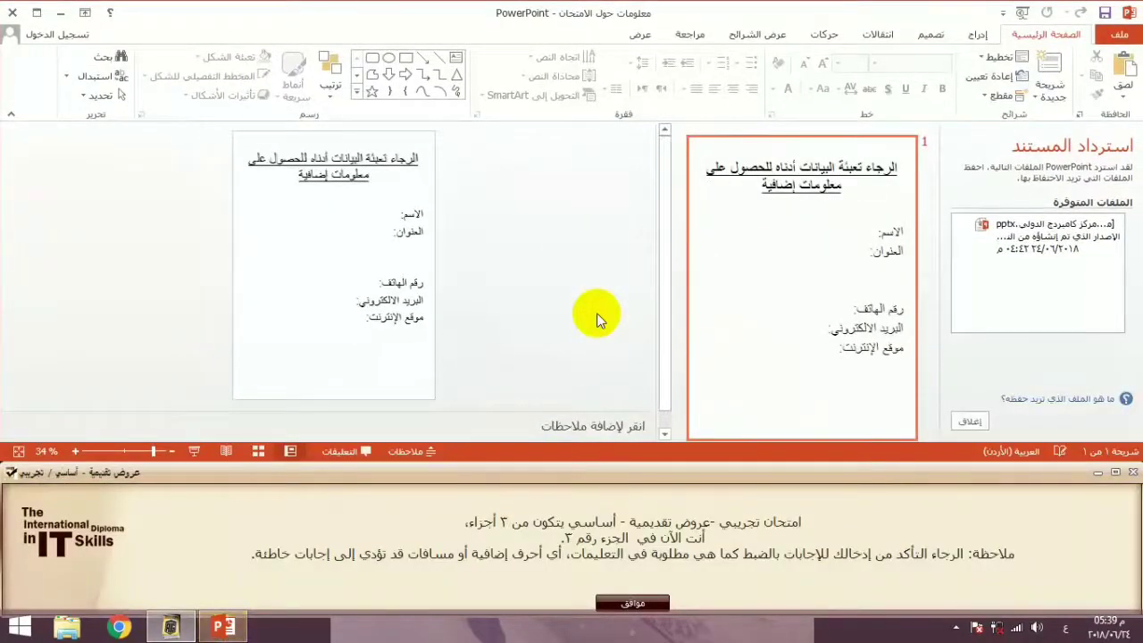
Step: Dismiss the exam notice and open مركز كامبريدج الدولي from the C:\كامبردج folder
{"action": "left_click", "coordinate": [631, 604]}
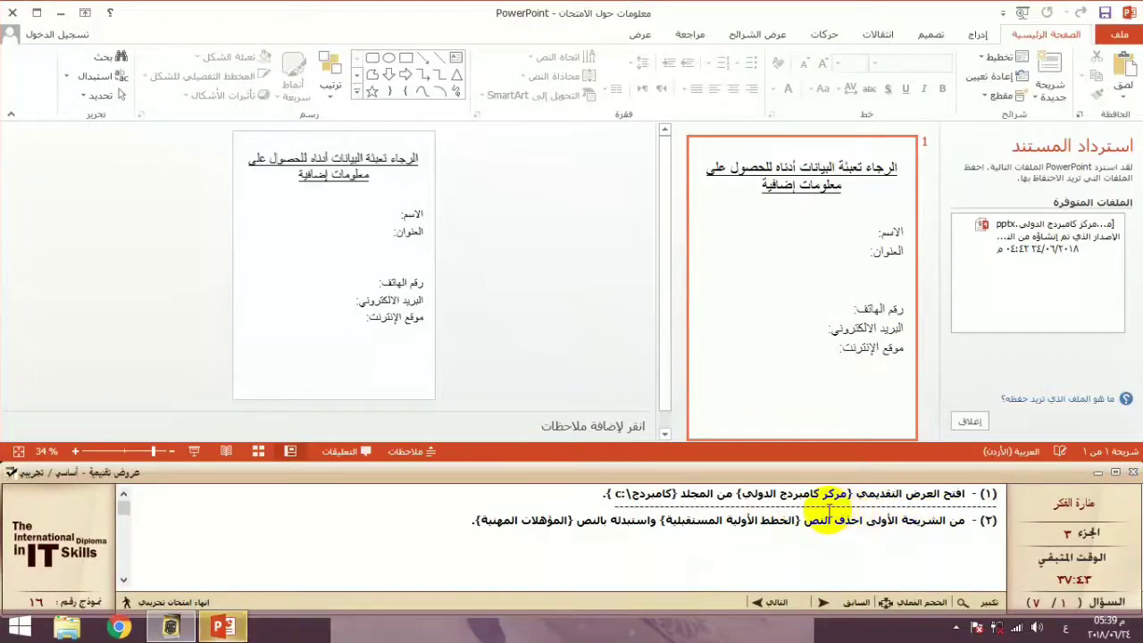
{"action": "left_click", "coordinate": [1120, 34]}
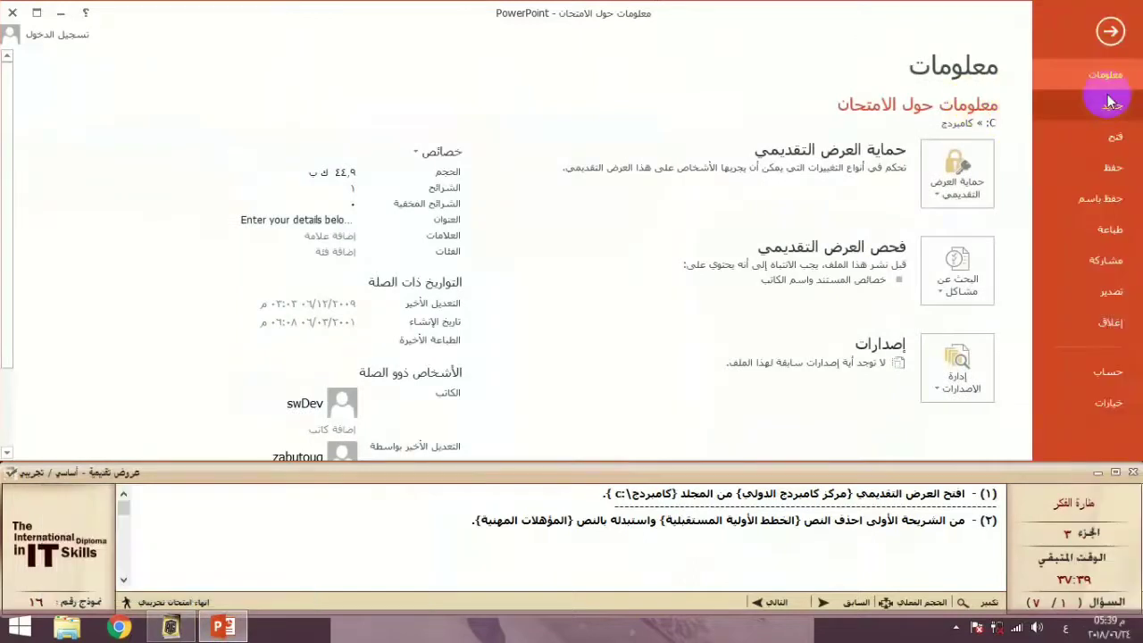
{"action": "left_click", "coordinate": [1107, 138]}
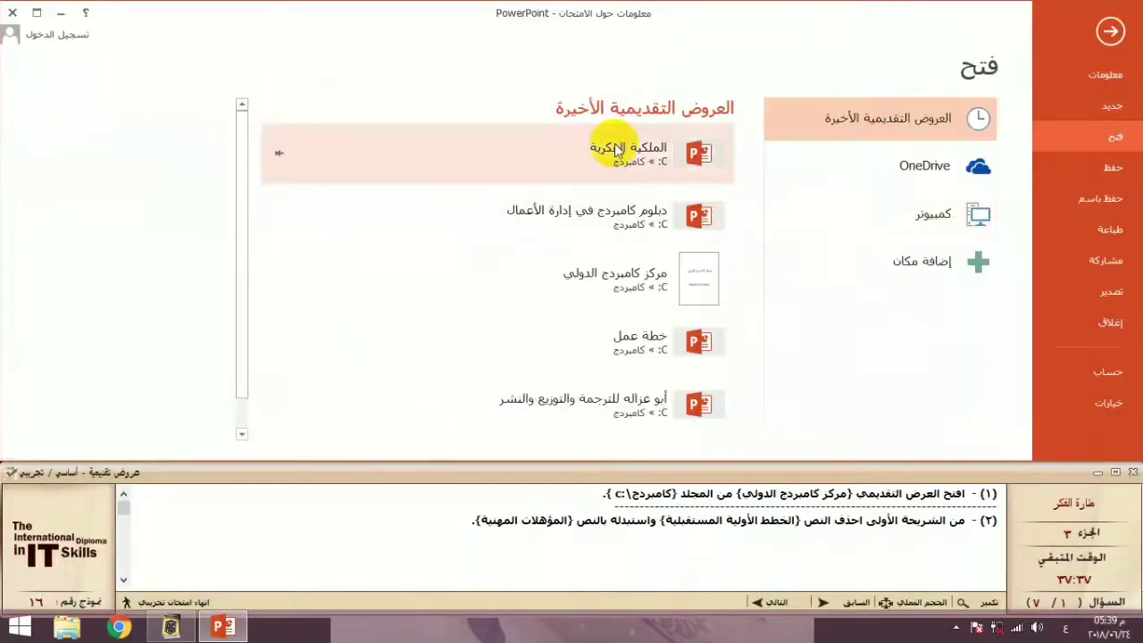
{"action": "left_click", "coordinate": [936, 227]}
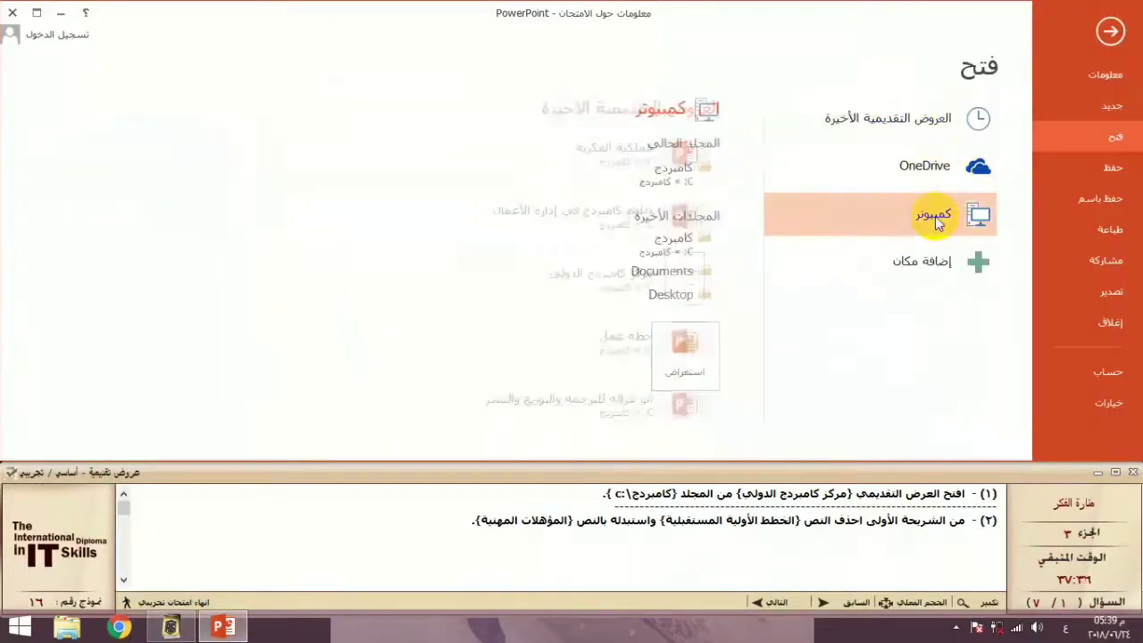
{"action": "left_click", "coordinate": [668, 178]}
{"action": "left_click", "coordinate": [358, 119]}
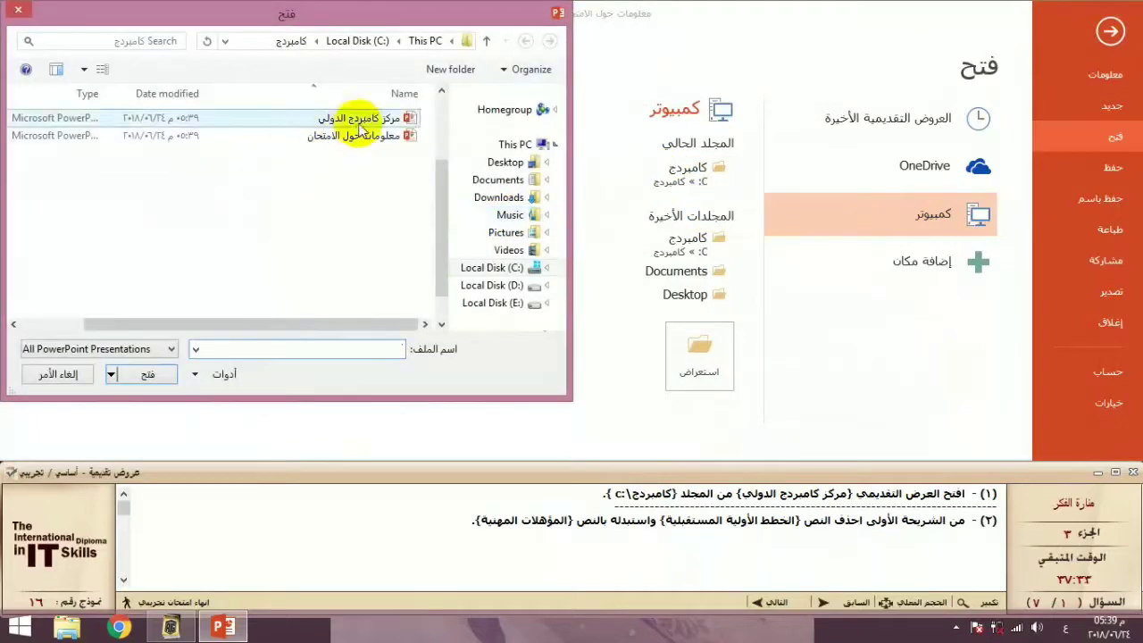
{"action": "left_click", "coordinate": [152, 378]}
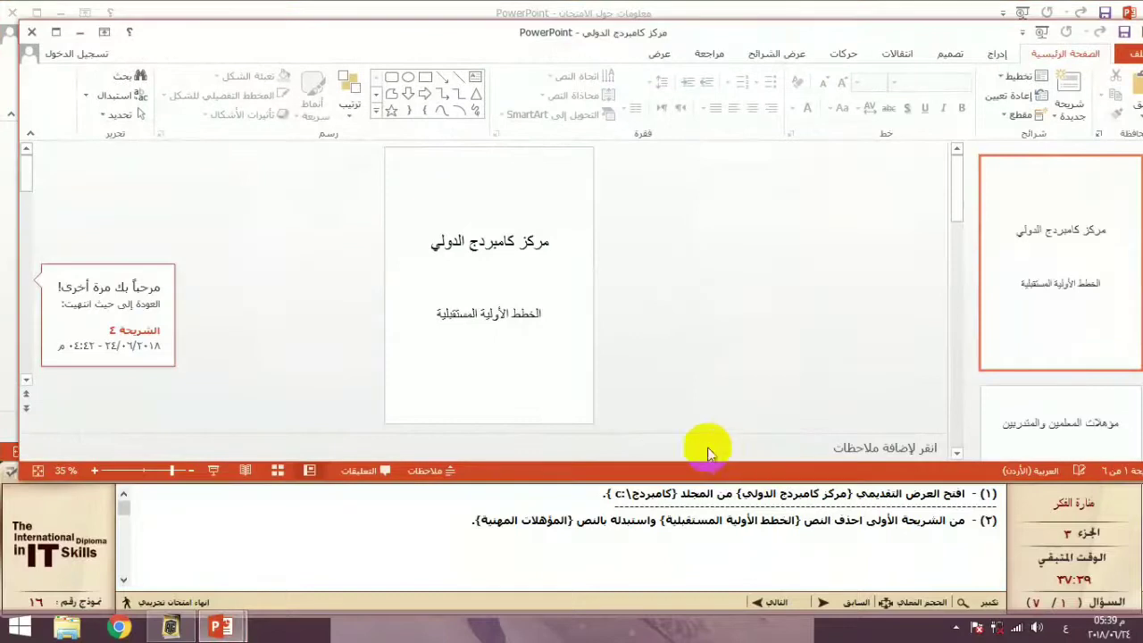
{"action": "left_click_drag", "start_coordinate": [672, 37], "coordinate": [663, 27]}
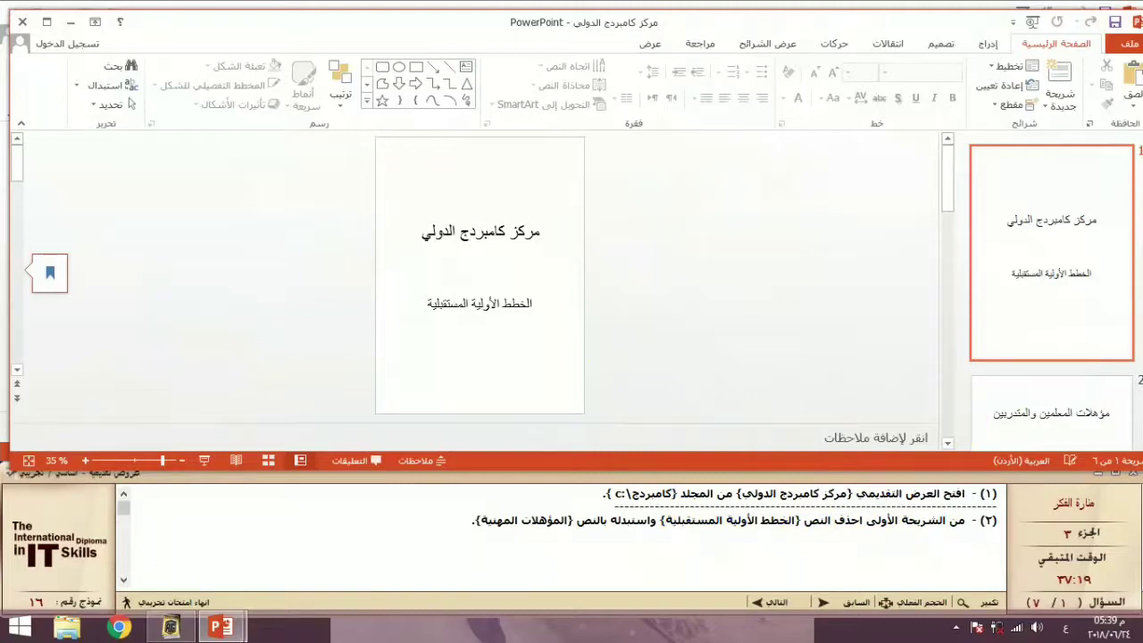
Step: Replace slide 1's subtitle الخطط الأولية المستقبلية with المؤهلات المهنية and go to question 2
{"action": "triple_click", "coordinate": [483, 303]}
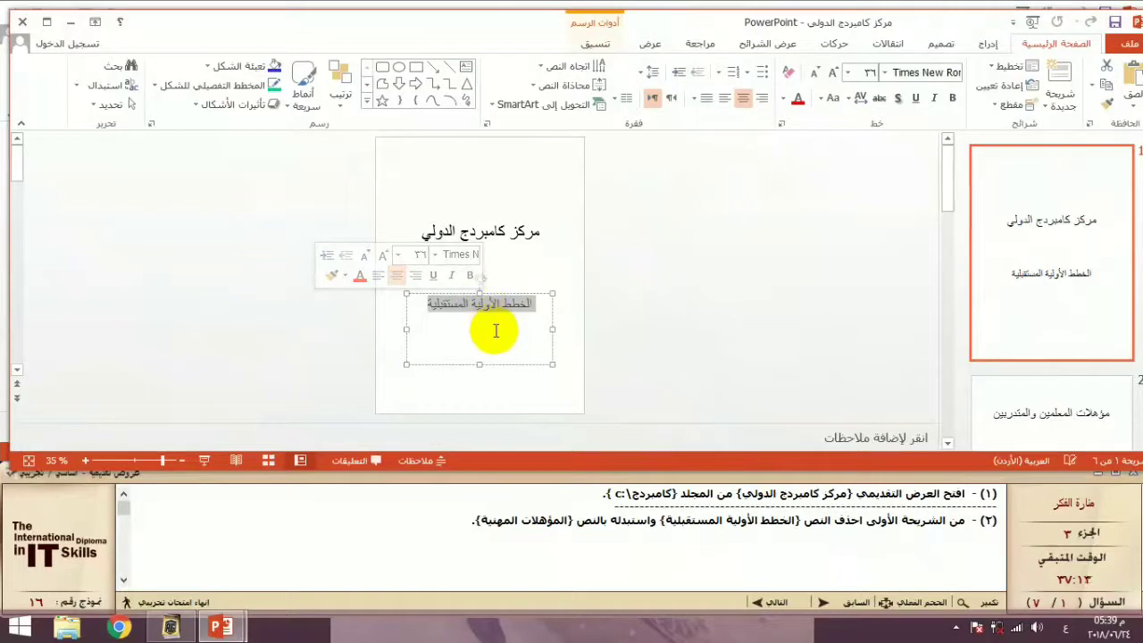
{"action": "key", "text": "Delete"}
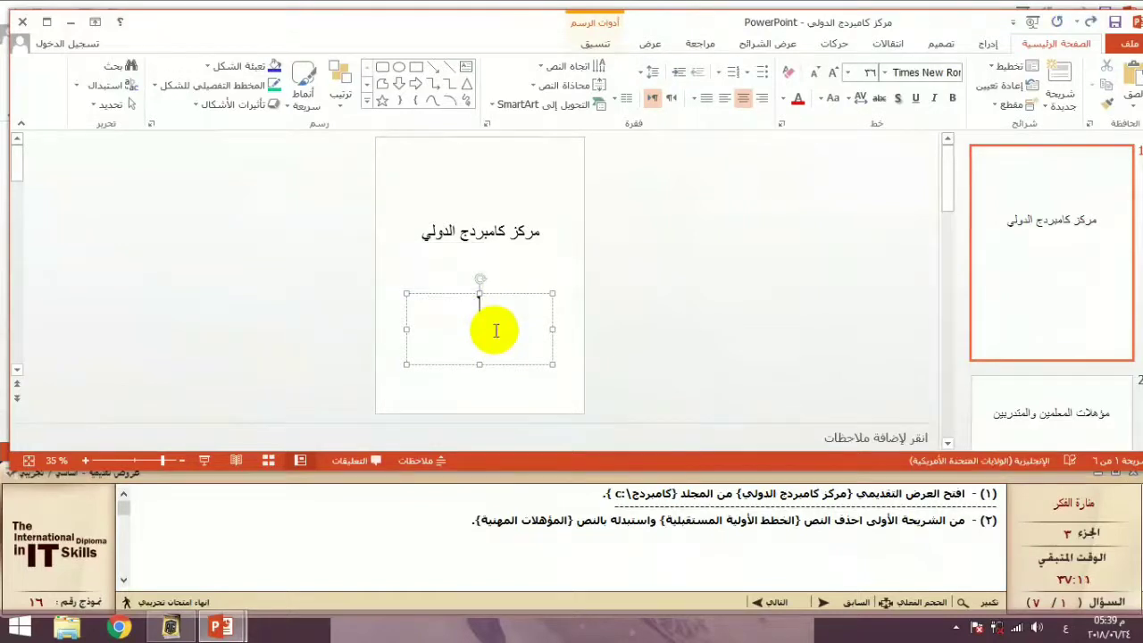
{"action": "key", "text": "alt+shift"}
{"action": "type", "text": "ال"}
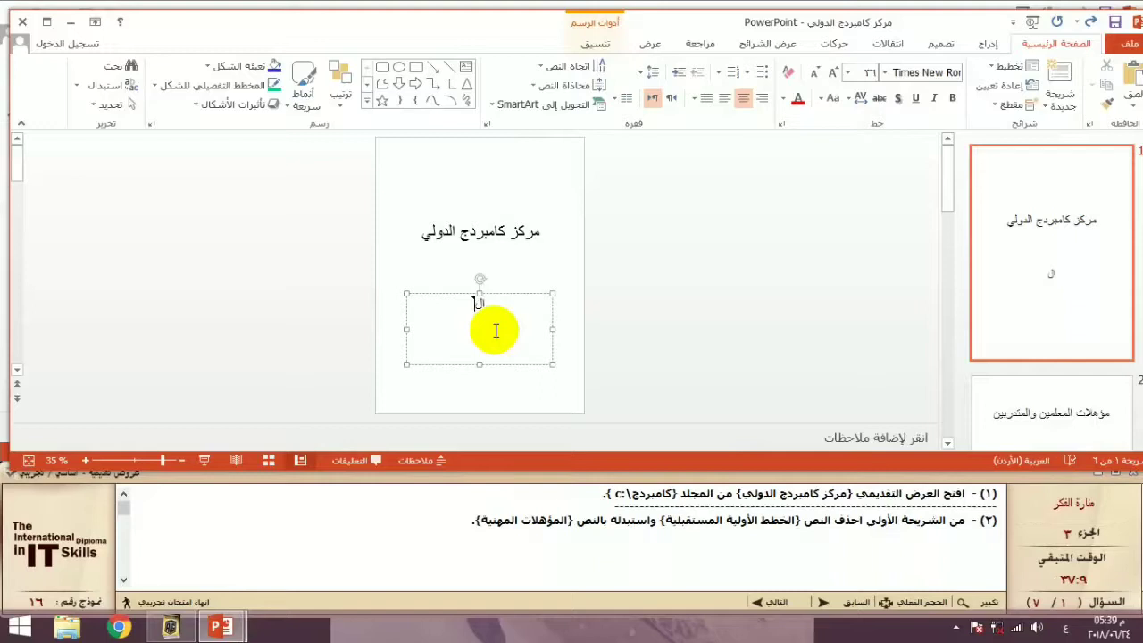
{"action": "type", "text": "مؤهلات المهنية"}
{"action": "left_click", "coordinate": [765, 599]}
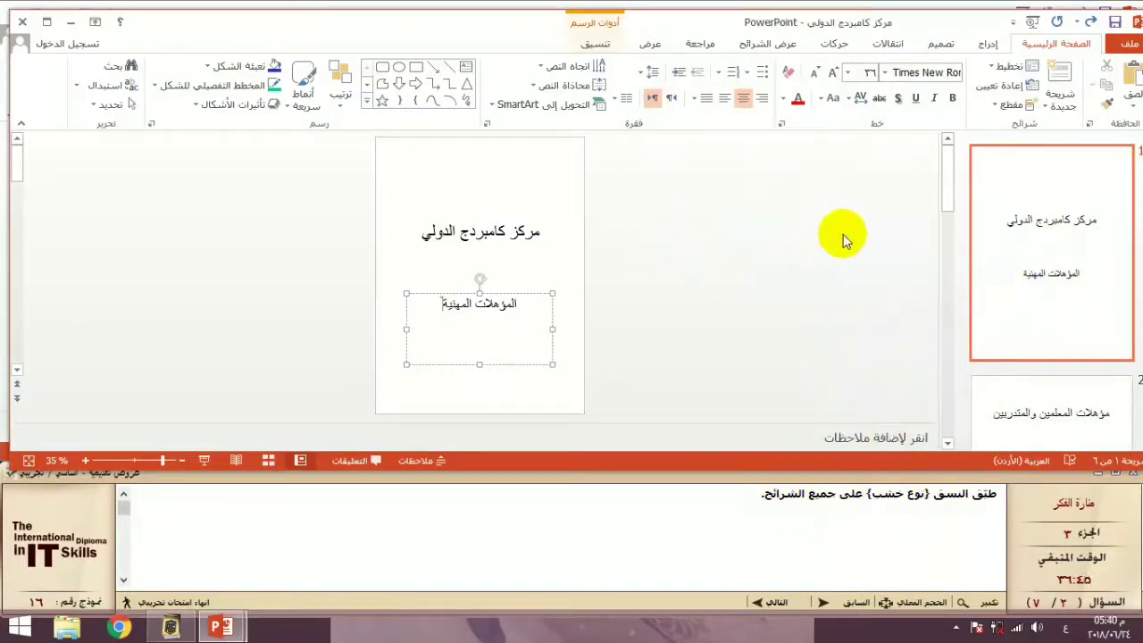
Step: Set slide 1's background to picture or texture fill and bring up the online picture search
{"action": "left_click", "coordinate": [941, 44]}
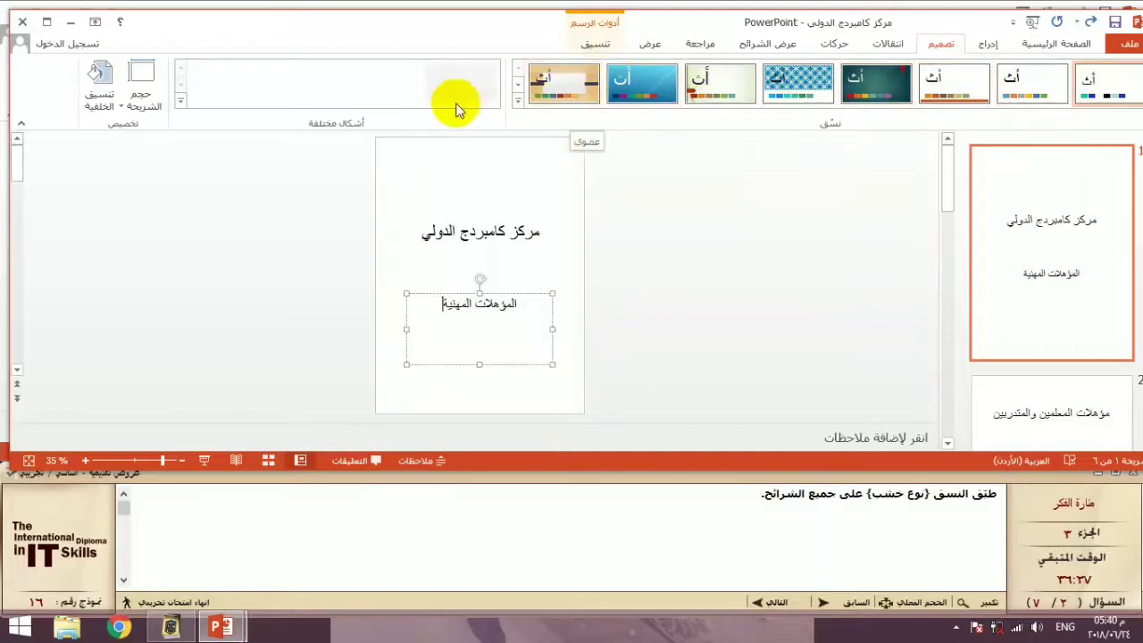
{"action": "left_click", "coordinate": [104, 93]}
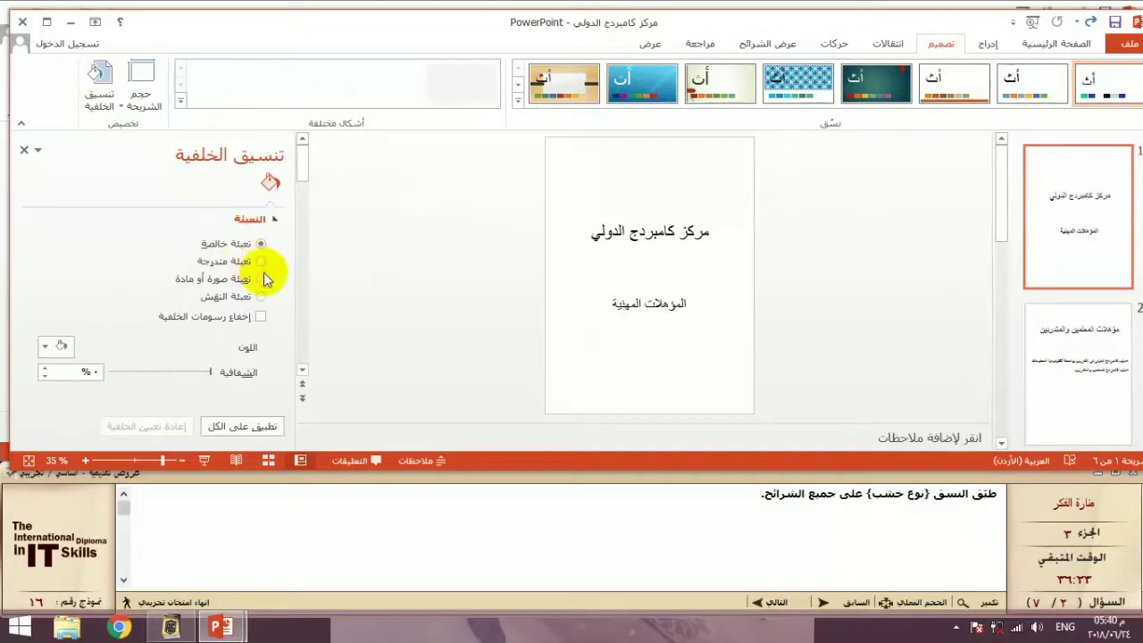
{"action": "left_click", "coordinate": [261, 278]}
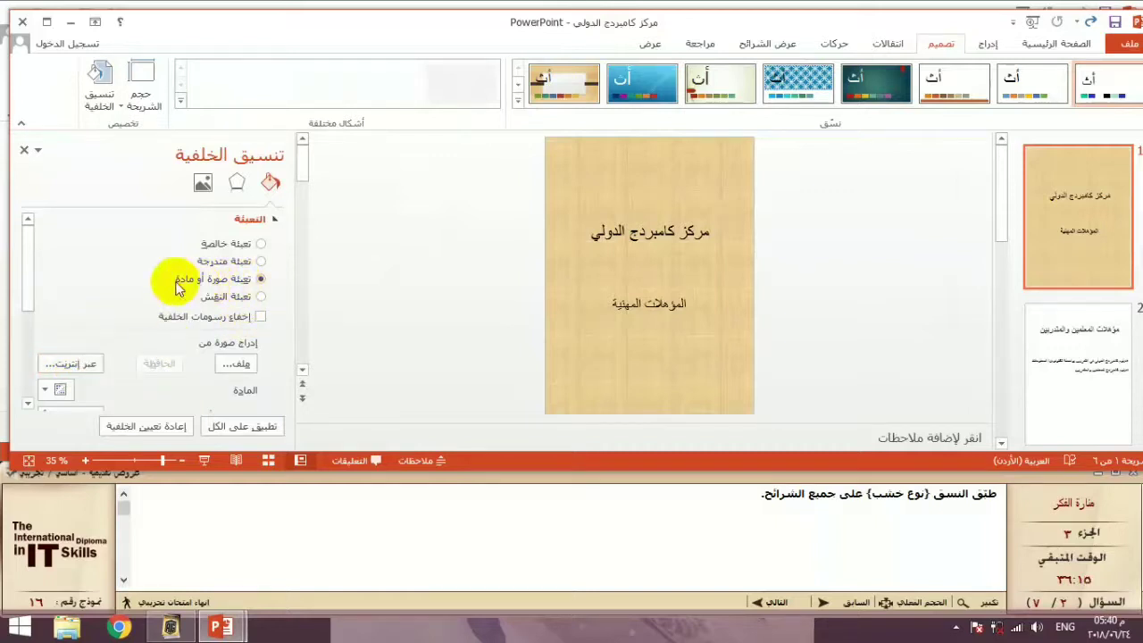
{"action": "left_click", "coordinate": [89, 366]}
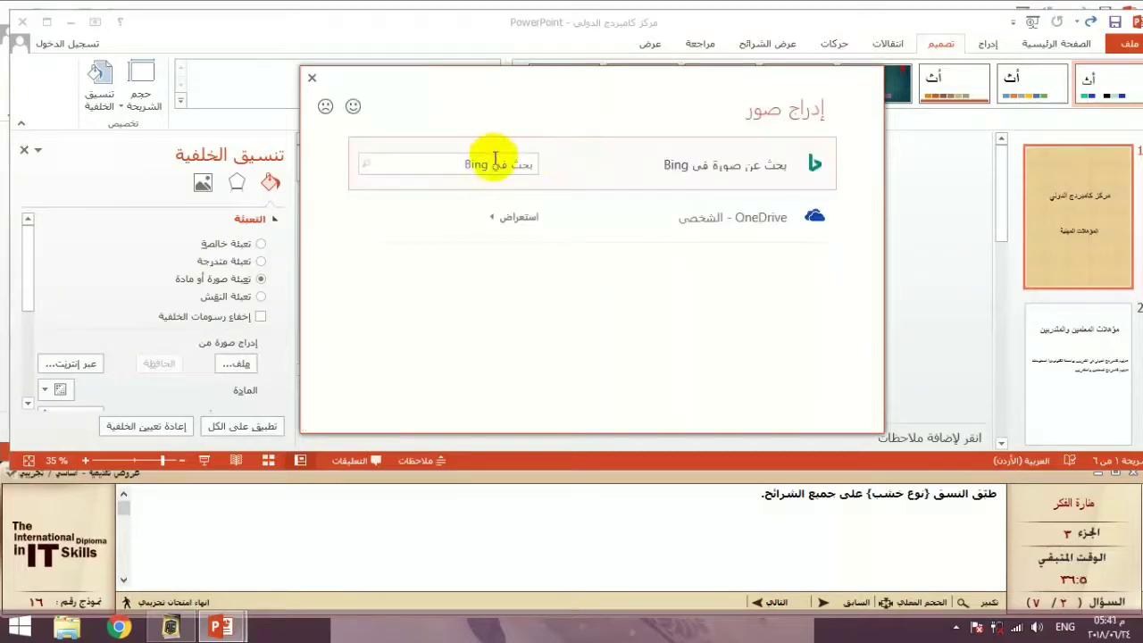
Step: Search Bing for خشب and insert the fourth wood image as the slide background
{"action": "left_click", "coordinate": [494, 162]}
{"action": "type", "text": "خشب"}
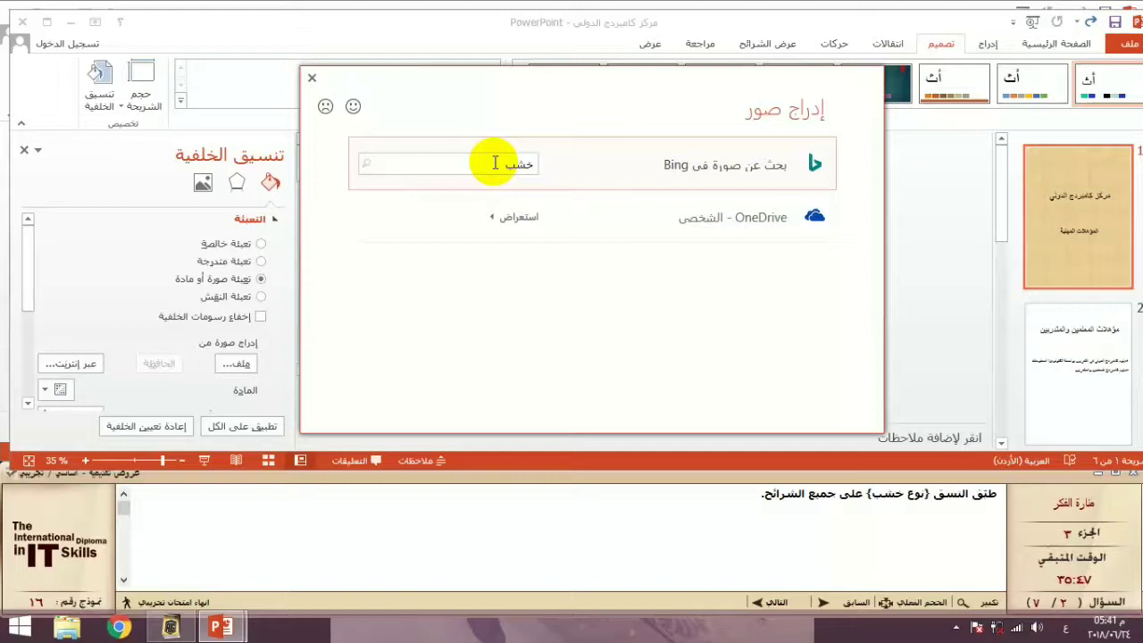
{"action": "key", "text": "Return"}
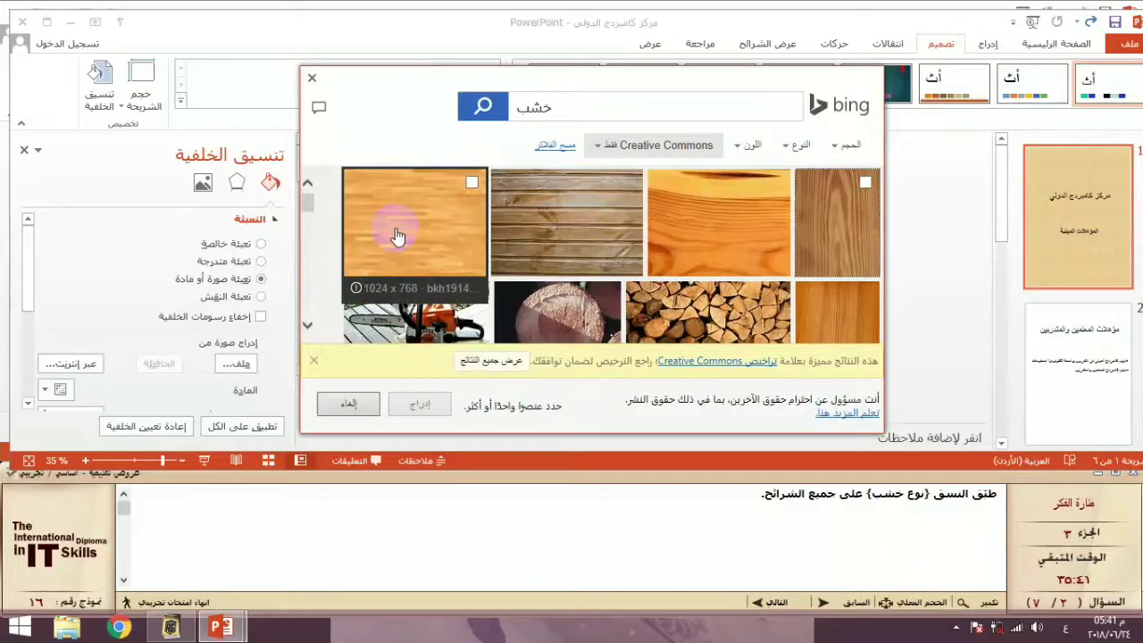
{"action": "left_click", "coordinate": [850, 232]}
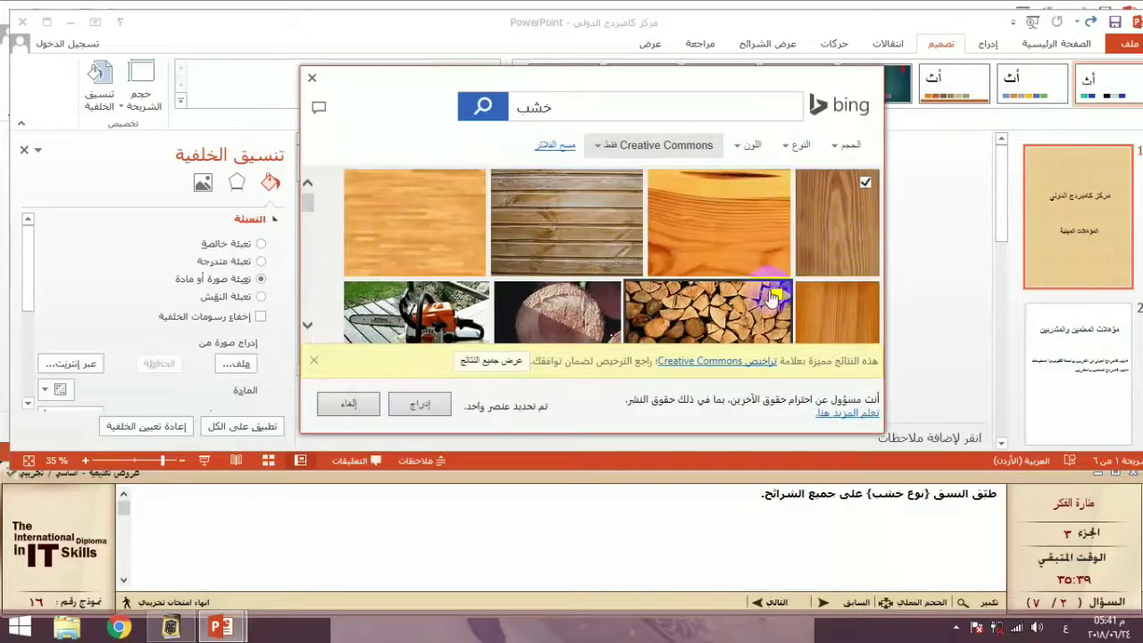
{"action": "left_click", "coordinate": [423, 405]}
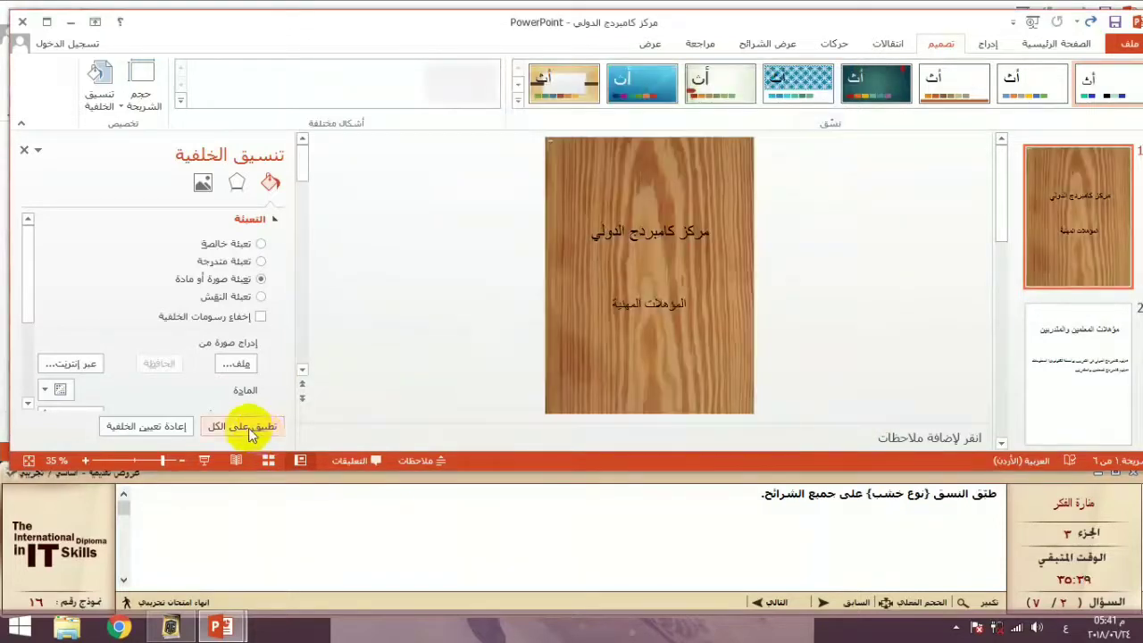
Step: Apply the wood background to all slides and advance to question 3
{"action": "left_click", "coordinate": [249, 428]}
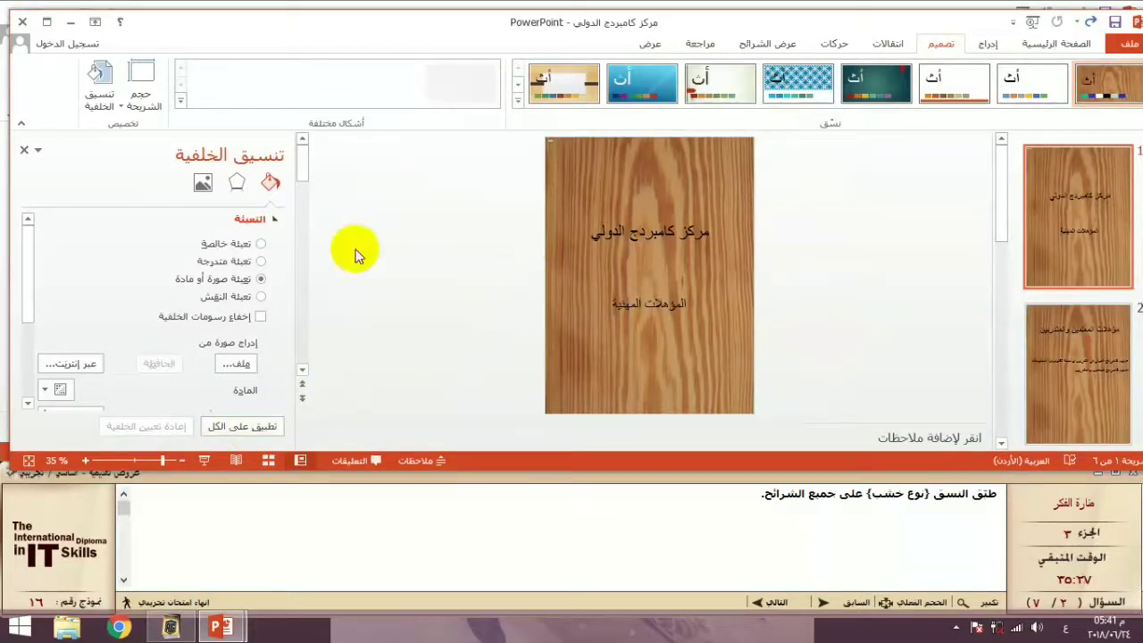
{"action": "left_click", "coordinate": [25, 149]}
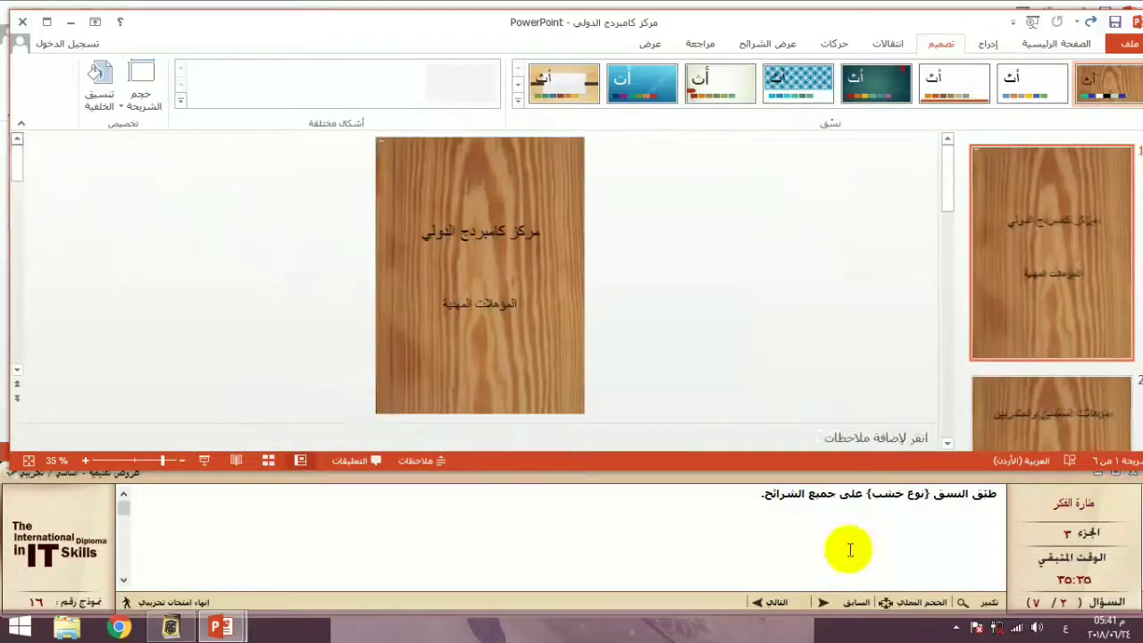
{"action": "left_click", "coordinate": [772, 601]}
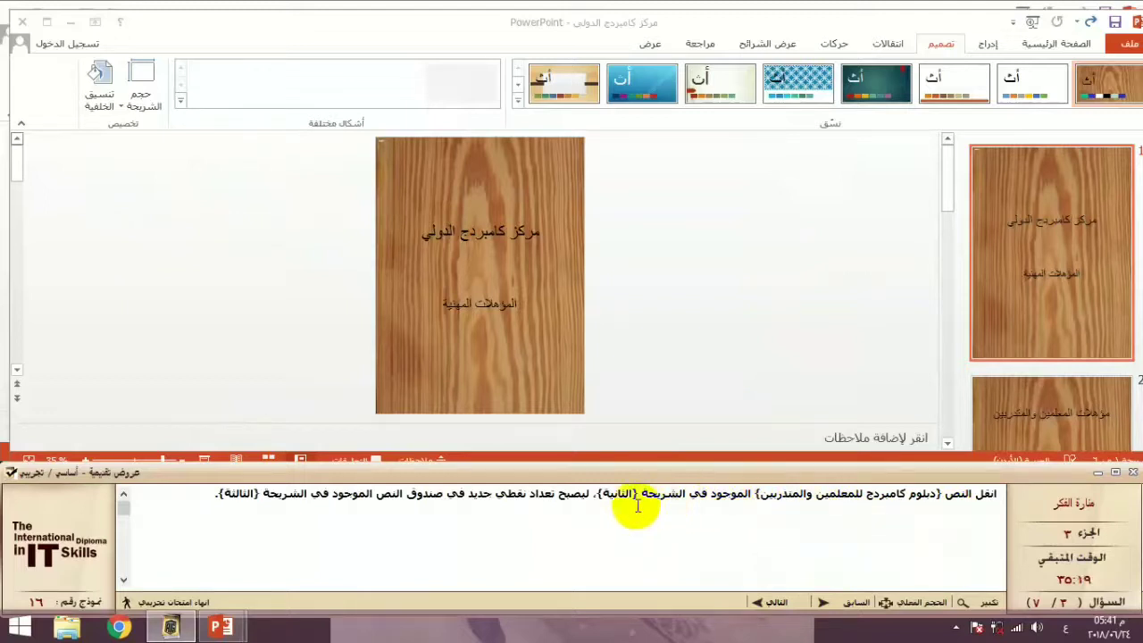
Step: Cut the line دبلوم كامبردج للمعلمين والمدربين from slide 2
{"action": "left_click", "coordinate": [1050, 415]}
{"action": "left_click_drag", "start_coordinate": [421, 306], "coordinate": [464, 302]}
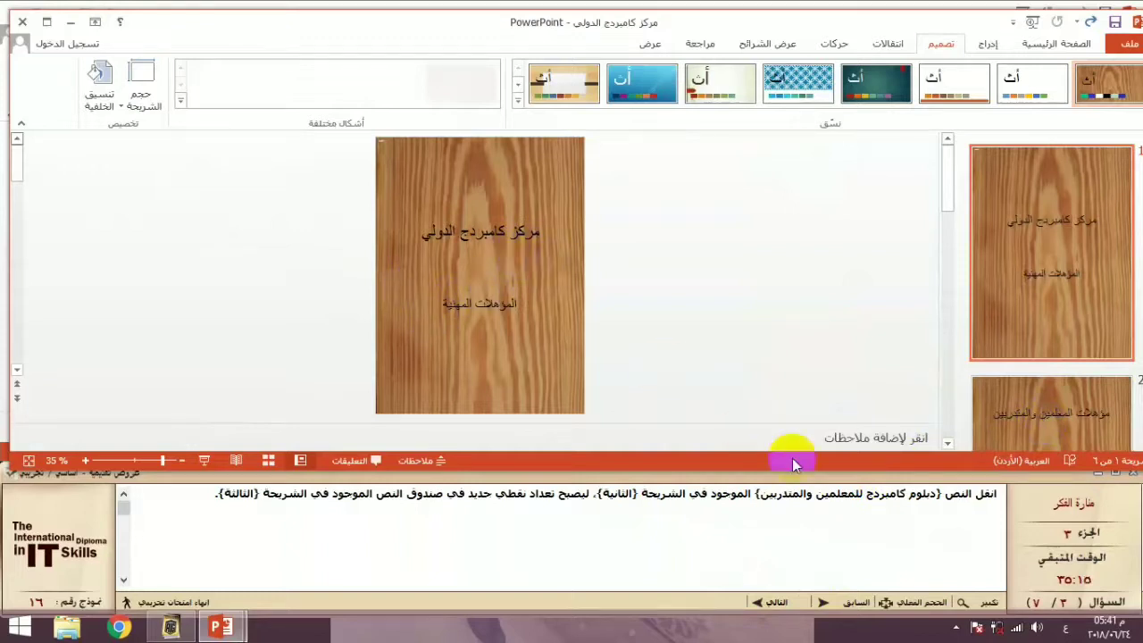
{"action": "left_click", "coordinate": [1122, 418]}
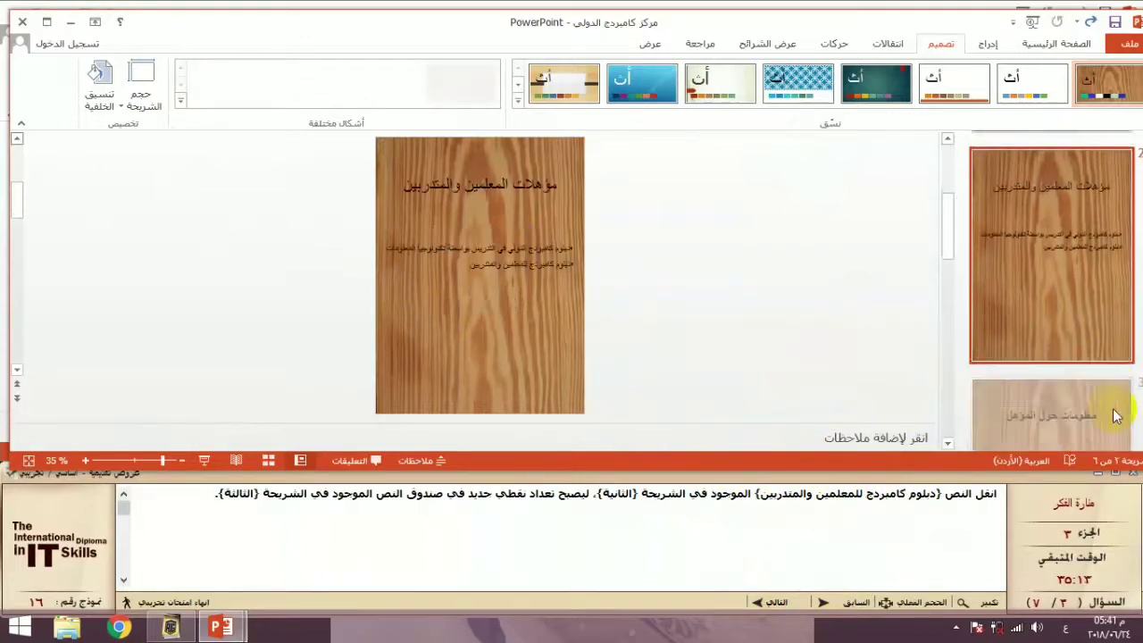
{"action": "mouse_move", "coordinate": [547, 259]}
{"action": "left_mouse_down"}
{"action": "mouse_move", "coordinate": [546, 243]}
{"action": "mouse_move", "coordinate": [531, 256]}
{"action": "mouse_move", "coordinate": [539, 272]}
{"action": "left_mouse_up"}
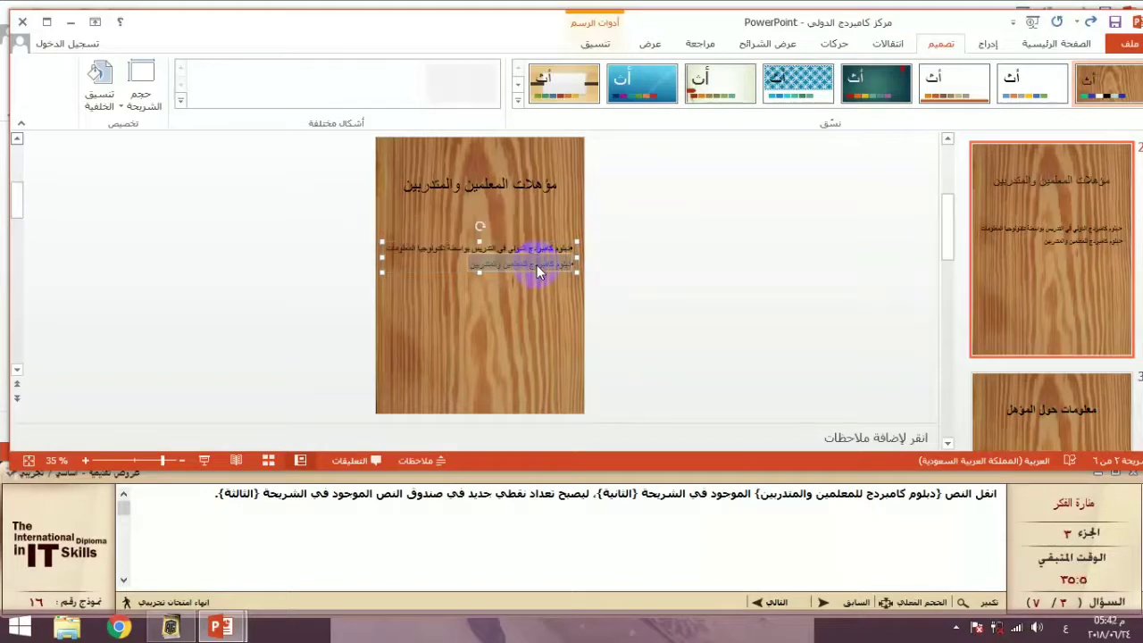
{"action": "left_click_drag", "start_coordinate": [538, 272], "coordinate": [510, 265]}
{"action": "right_click", "coordinate": [509, 264]}
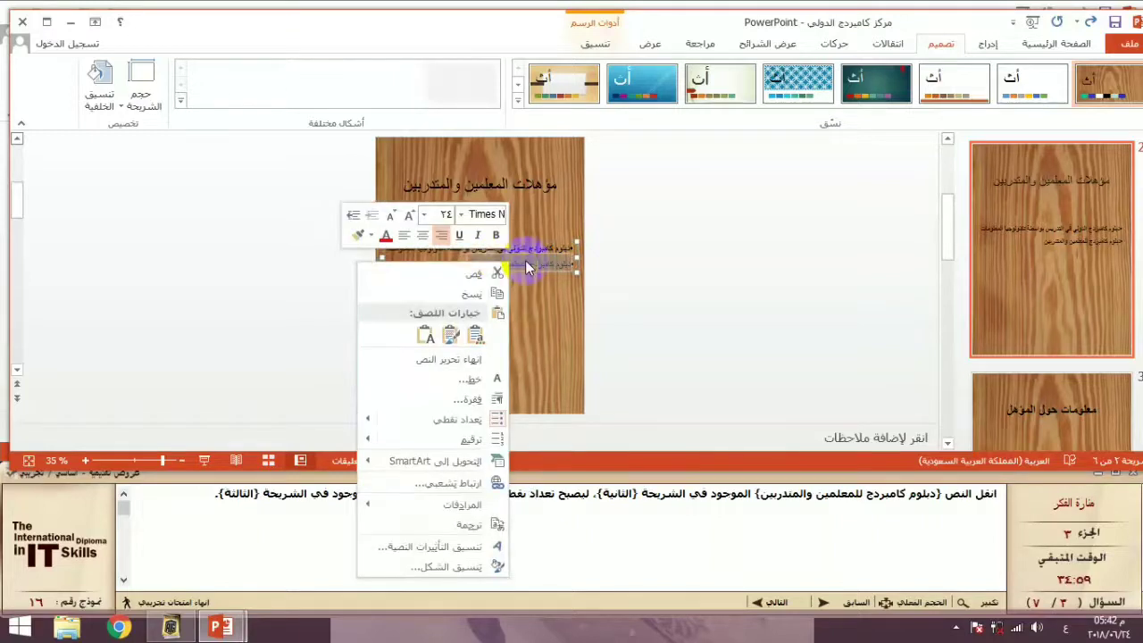
{"action": "left_click", "coordinate": [473, 273]}
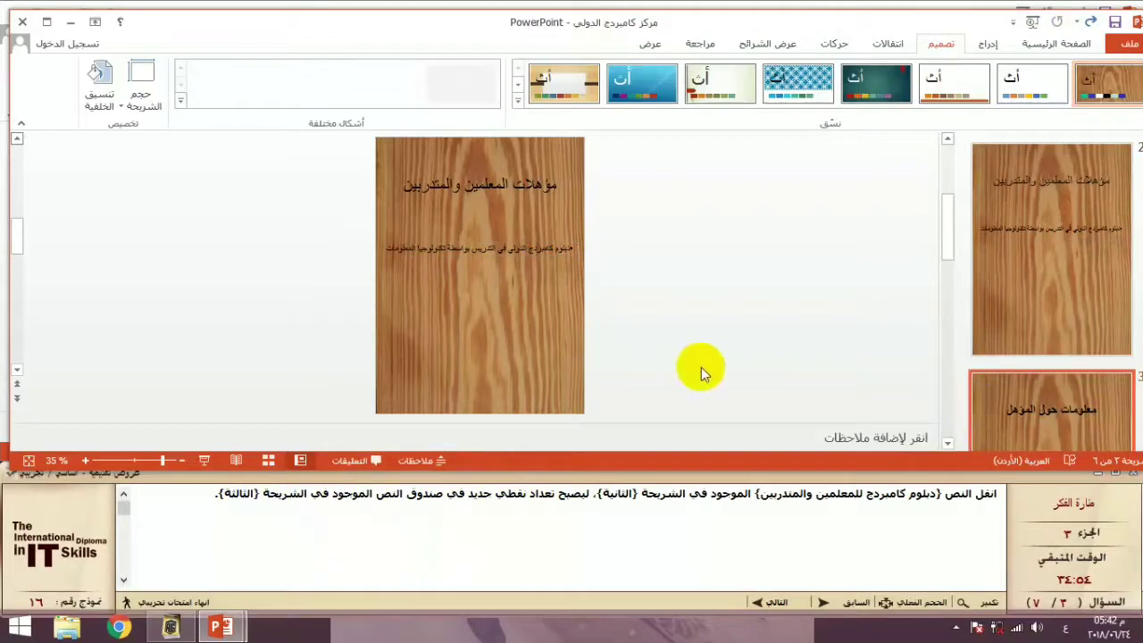
Step: Paste the diploma line as a new last bullet on slide 3, then advance to question 4
{"action": "left_click", "coordinate": [1024, 431]}
{"action": "left_click_drag", "start_coordinate": [541, 306], "coordinate": [541, 295]}
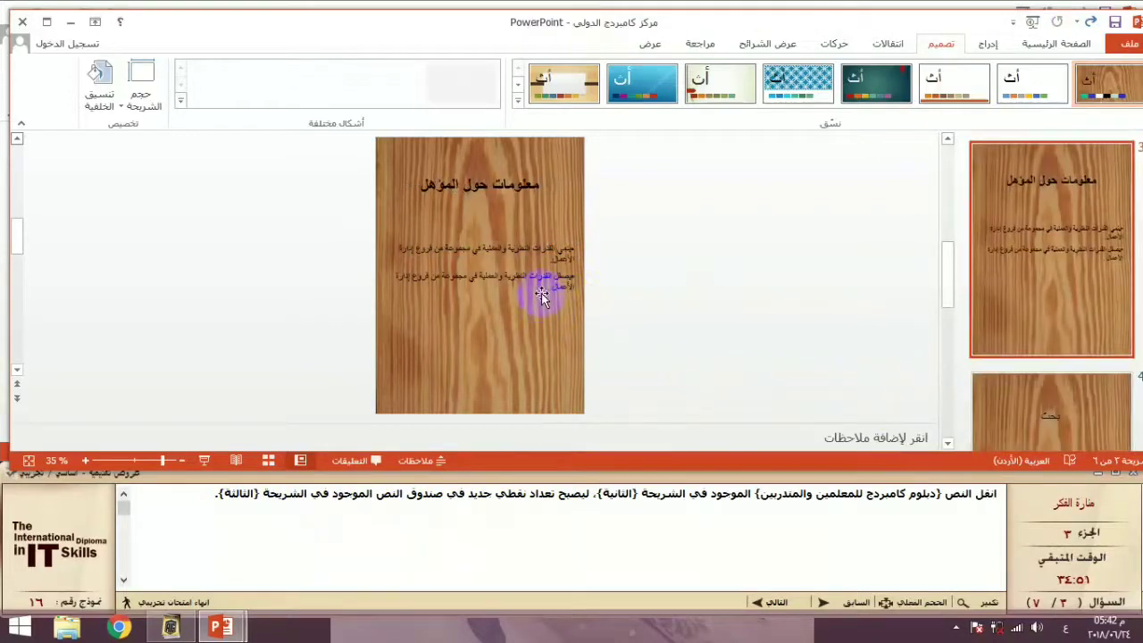
{"action": "left_click", "coordinate": [543, 293]}
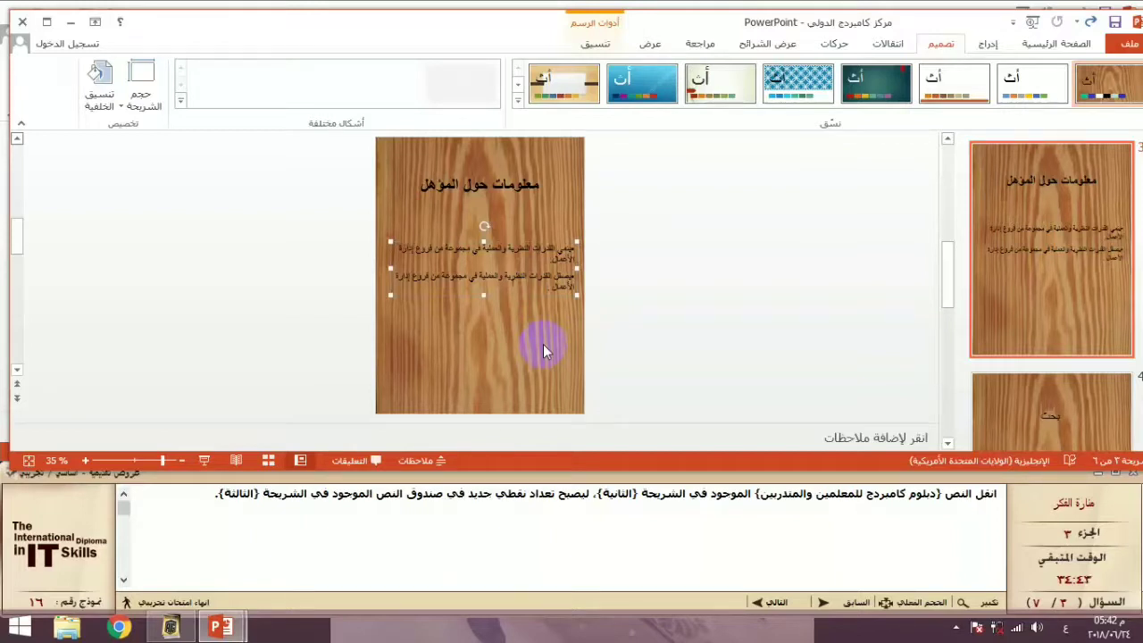
{"action": "key", "text": "Return"}
{"action": "left_click", "coordinate": [543, 344]}
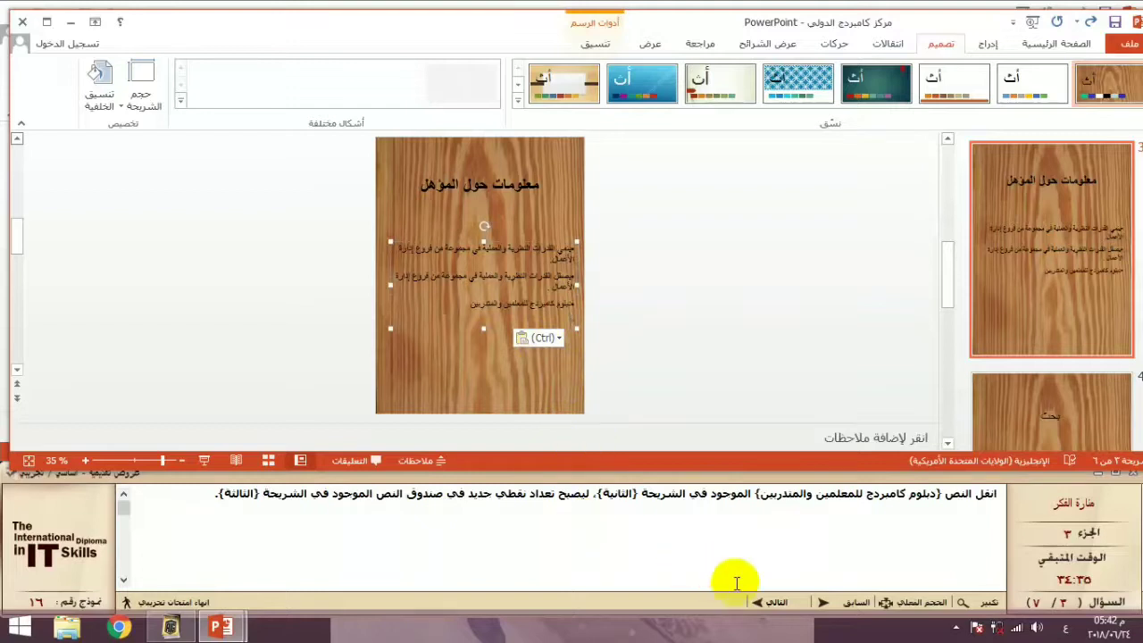
{"action": "left_click", "coordinate": [763, 600]}
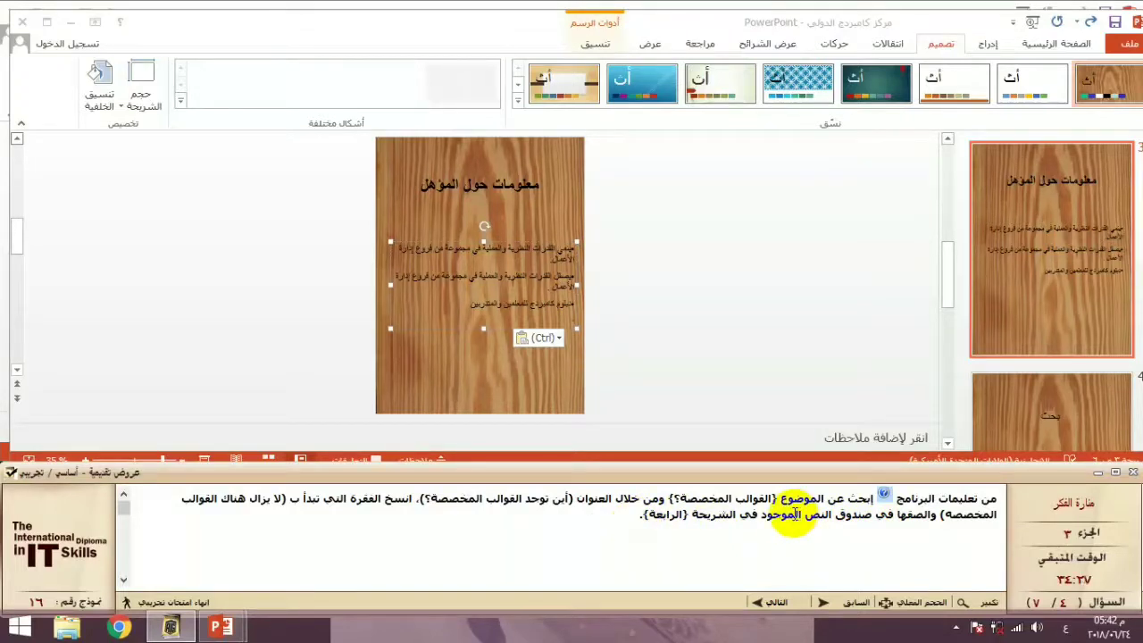
{"action": "left_click_drag", "start_coordinate": [576, 303], "coordinate": [548, 321]}
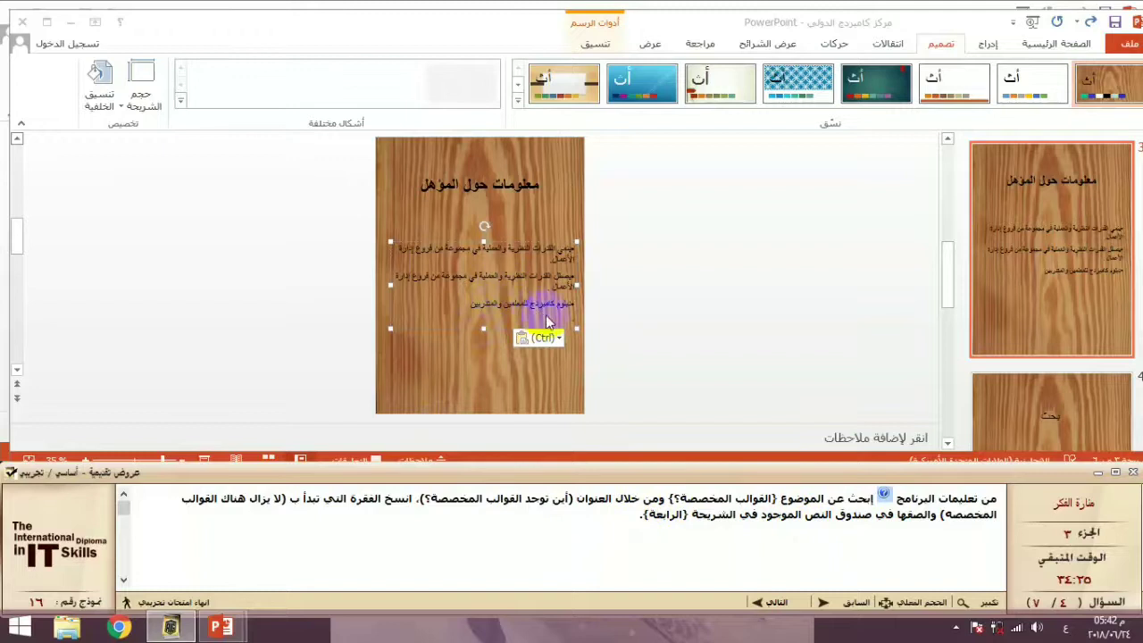
{"action": "left_click", "coordinate": [670, 529]}
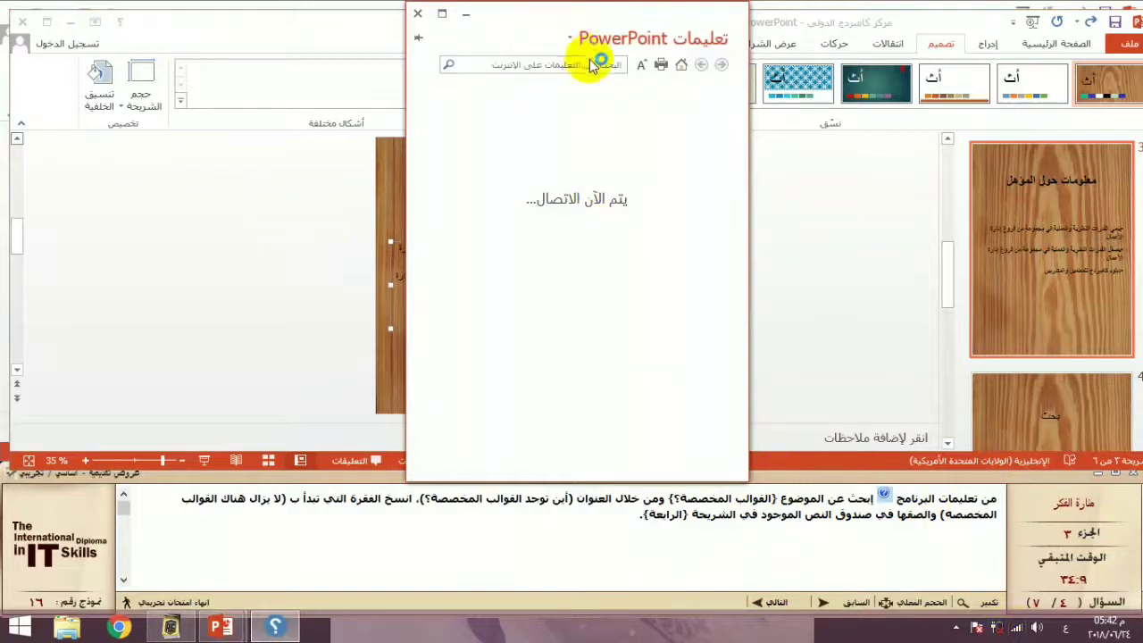
Step: Search Help for القوالب المخصصة, select the first result's paragraph, and close Help
{"action": "left_click", "coordinate": [603, 68]}
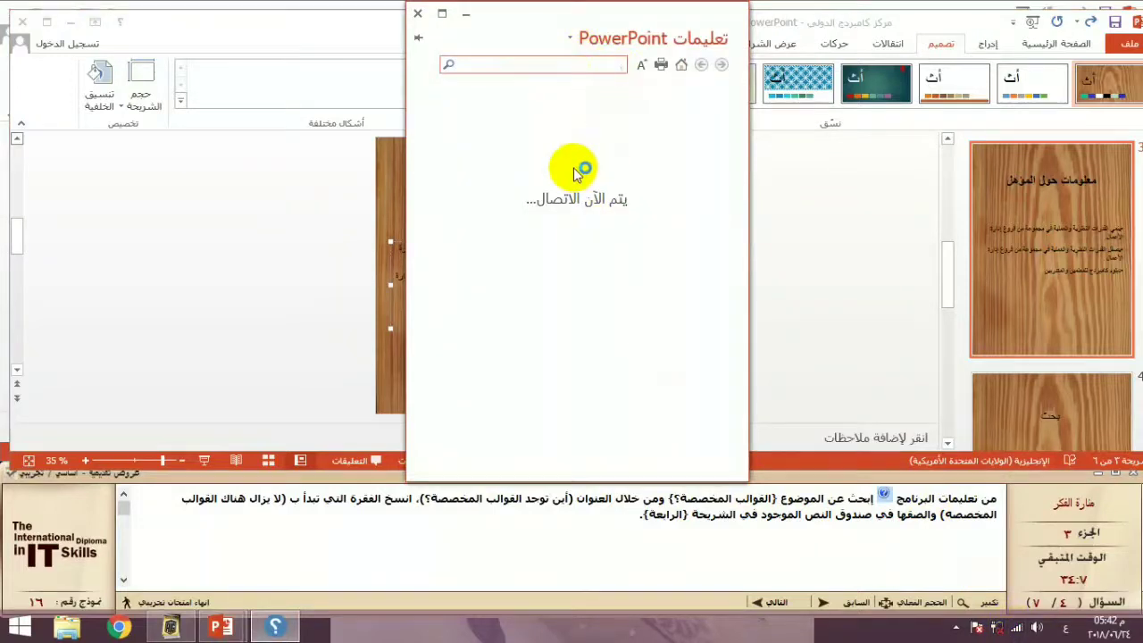
{"action": "type", "text": "ال"}
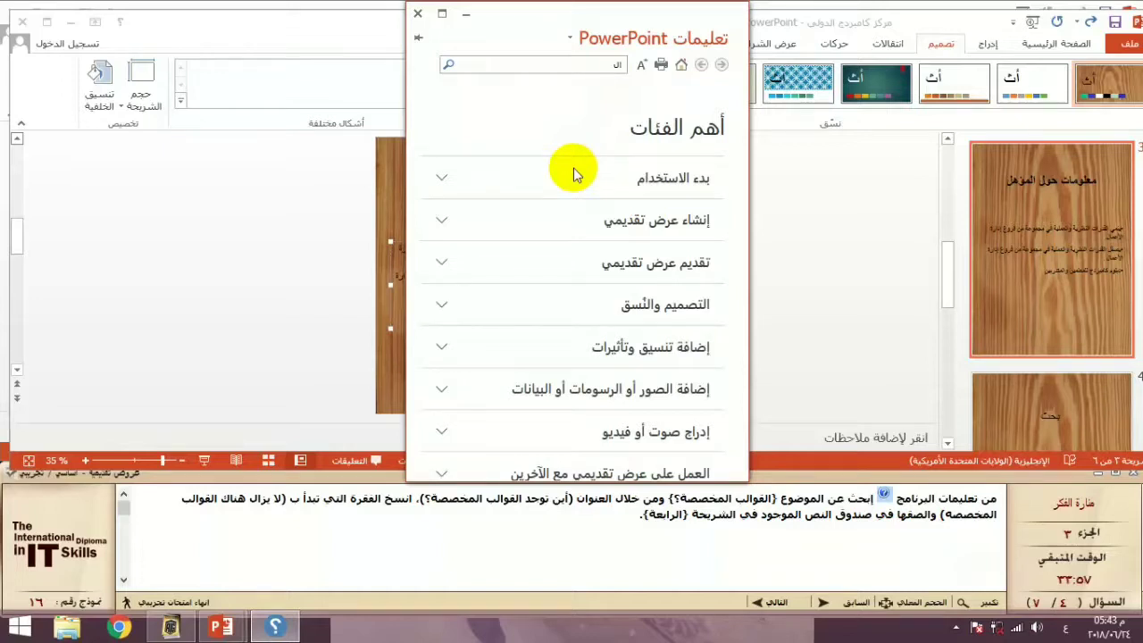
{"action": "left_click", "coordinate": [616, 64]}
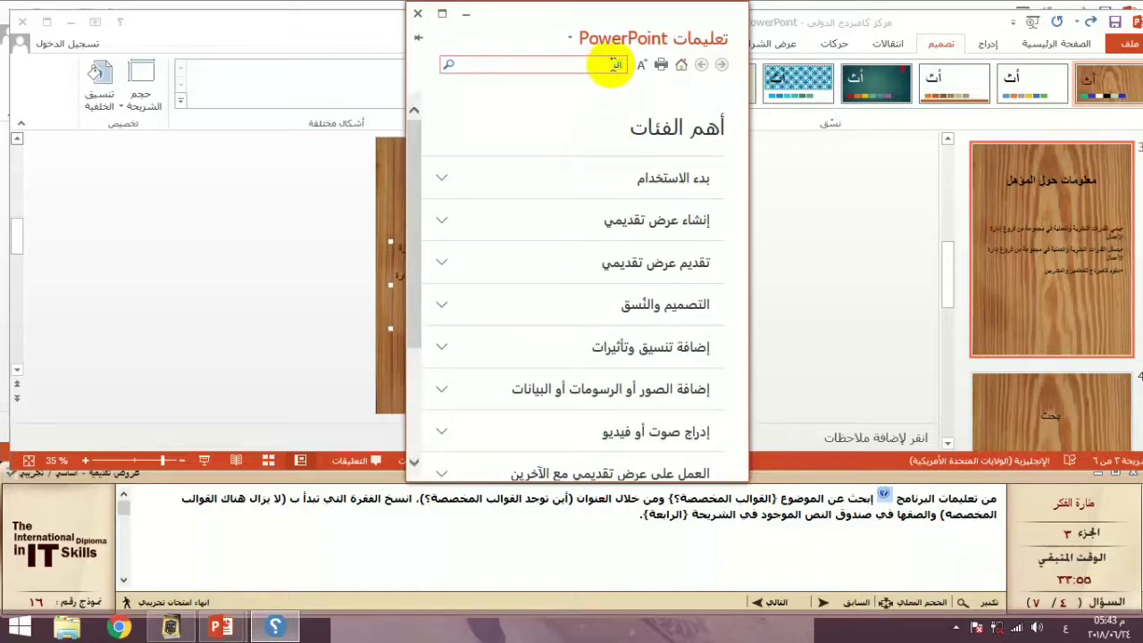
{"action": "type", "text": "قوالب المخصصة"}
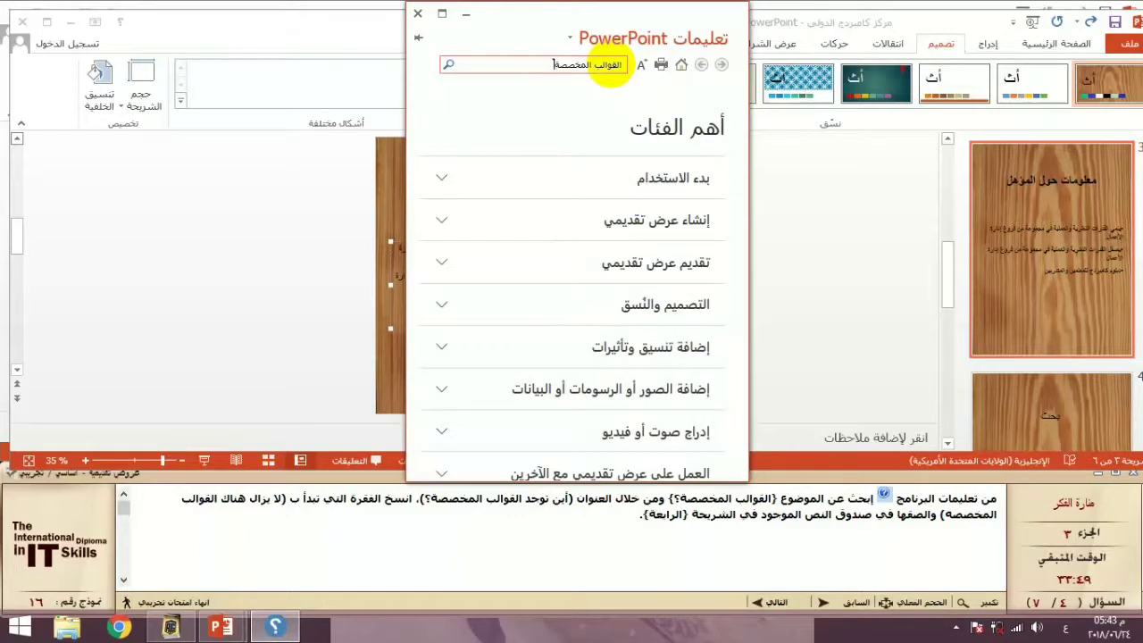
{"action": "key", "text": "Return"}
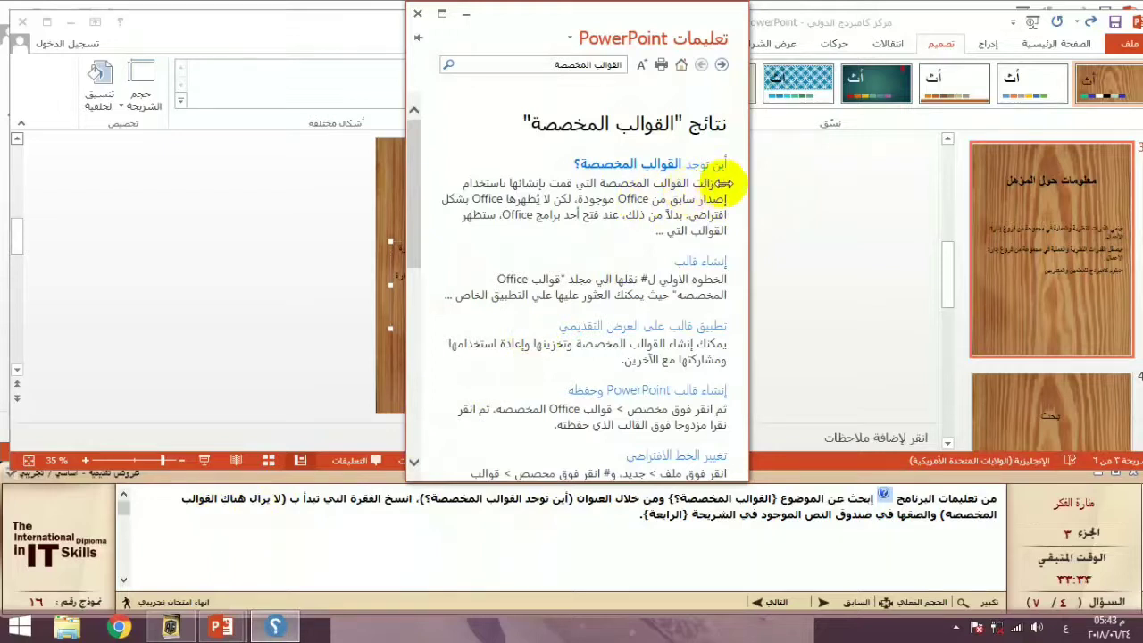
{"action": "left_click_drag", "start_coordinate": [724, 183], "coordinate": [676, 192]}
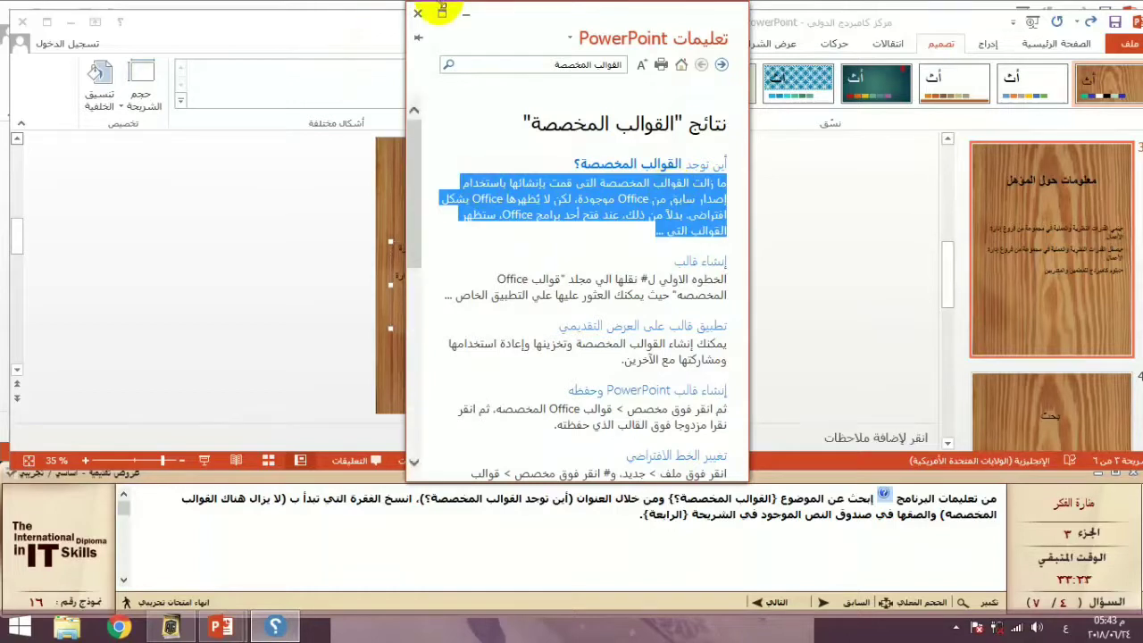
{"action": "left_click", "coordinate": [418, 15]}
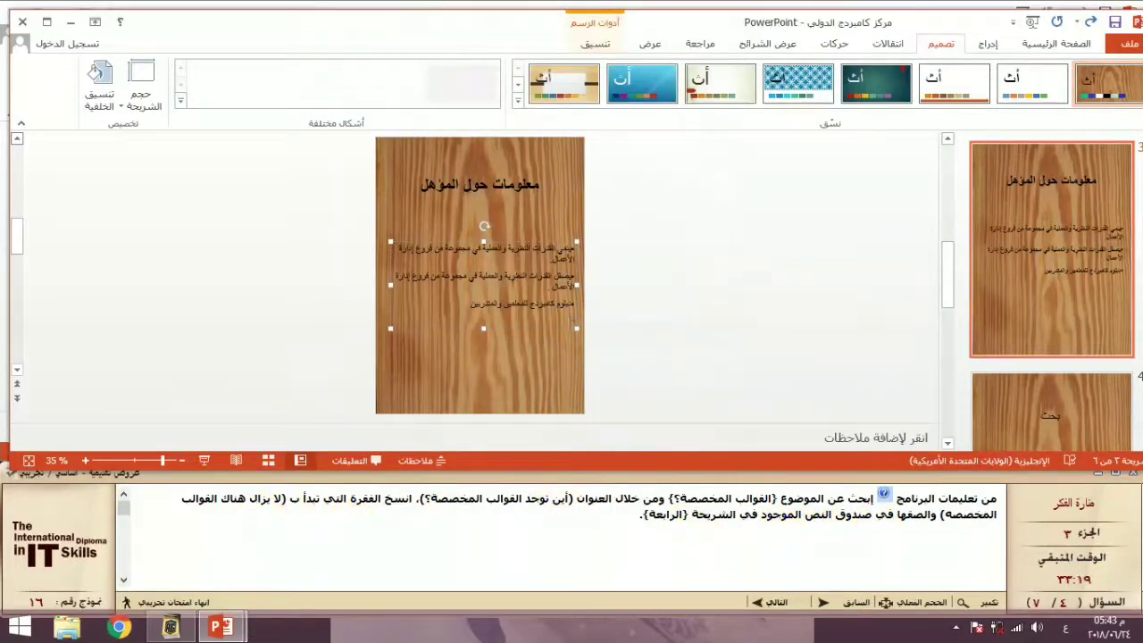
Step: Paste the Help paragraph into the body text box of slide 4 (بحث) and advance to question 5
{"action": "left_click", "coordinate": [1071, 400]}
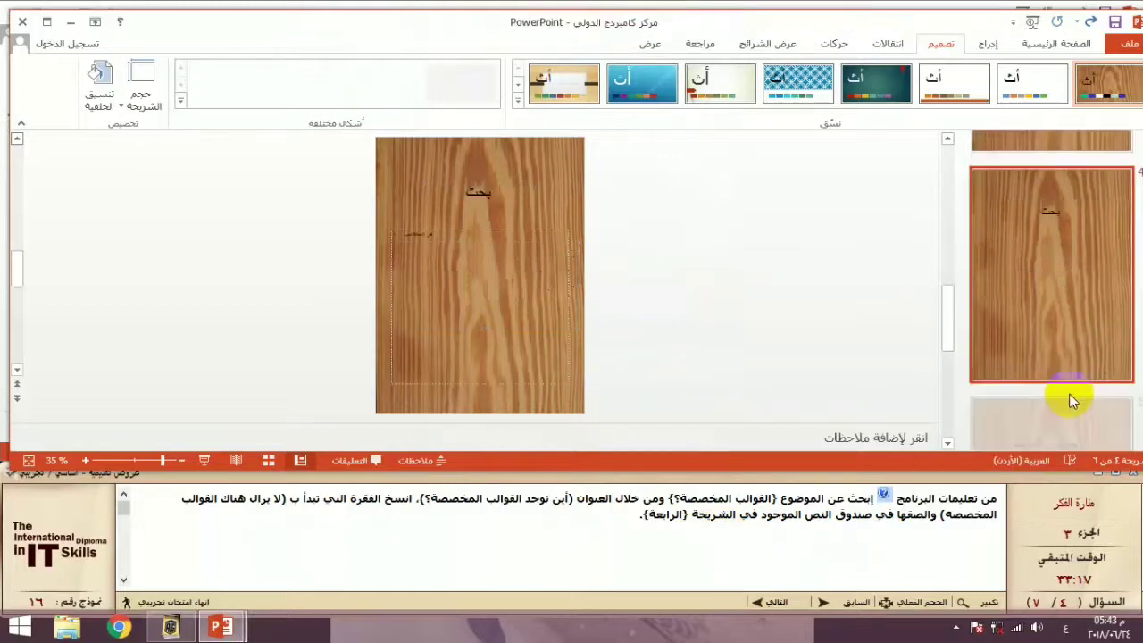
{"action": "left_click", "coordinate": [413, 255]}
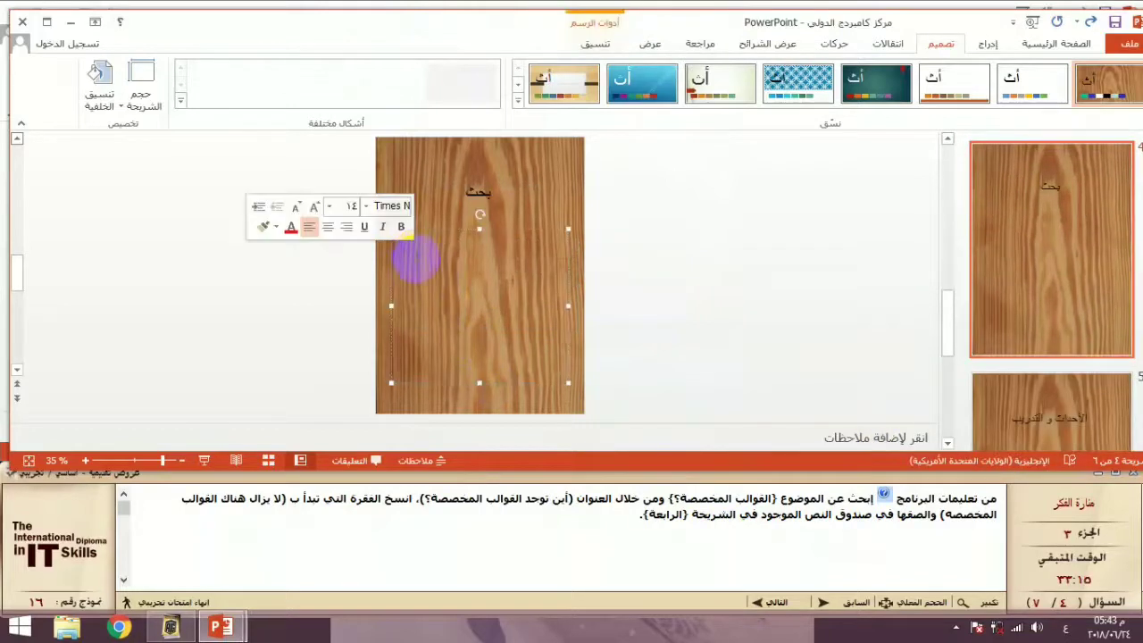
{"action": "left_click_drag", "start_coordinate": [415, 257], "coordinate": [428, 260]}
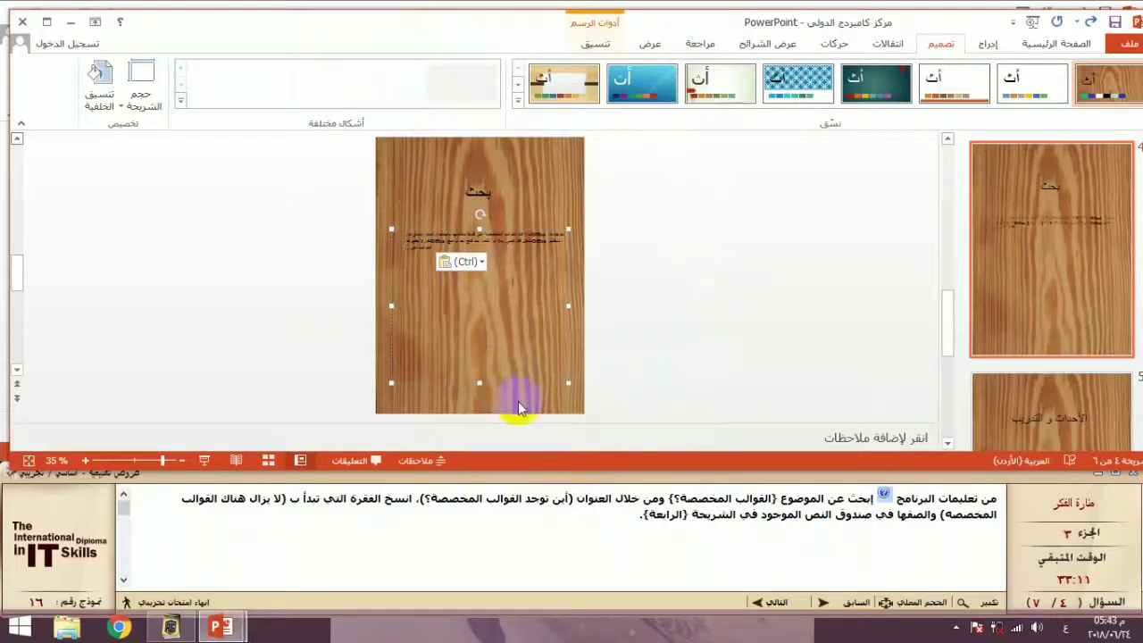
{"action": "left_click", "coordinate": [774, 605]}
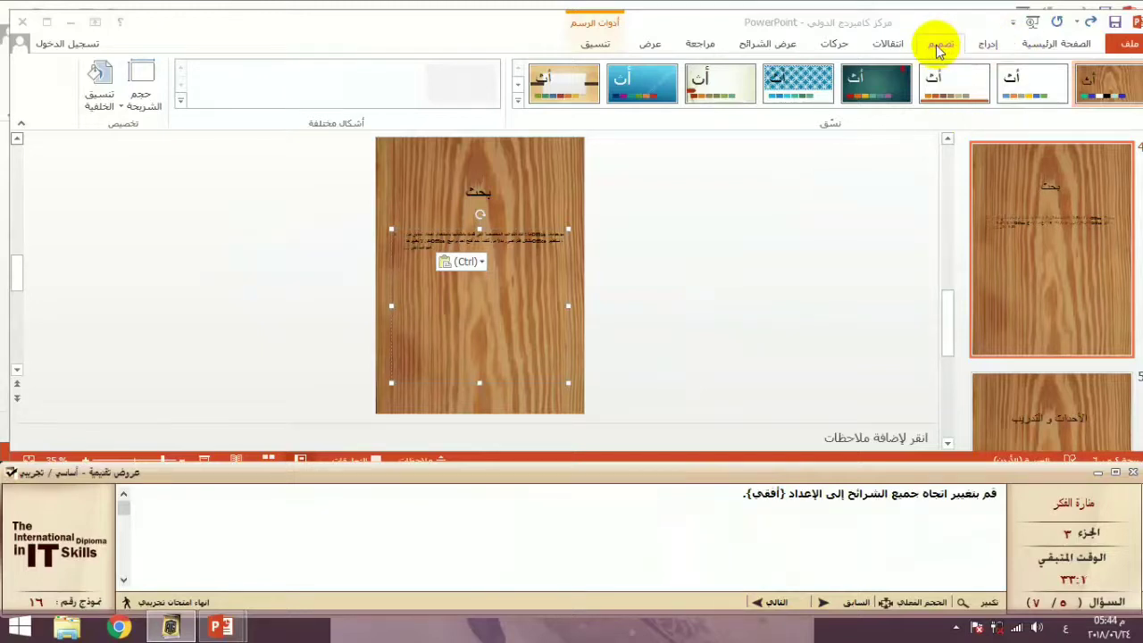
Step: Set a custom landscape slide size with Ensure Fit, then advance to question 6
{"action": "left_click", "coordinate": [122, 111]}
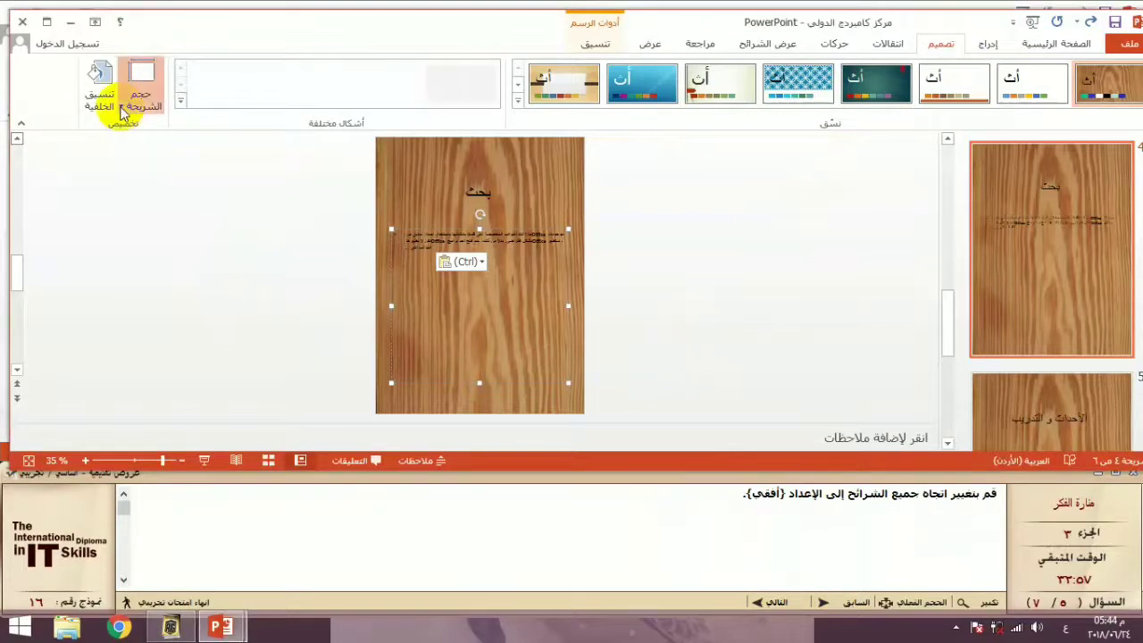
{"action": "left_click", "coordinate": [122, 112]}
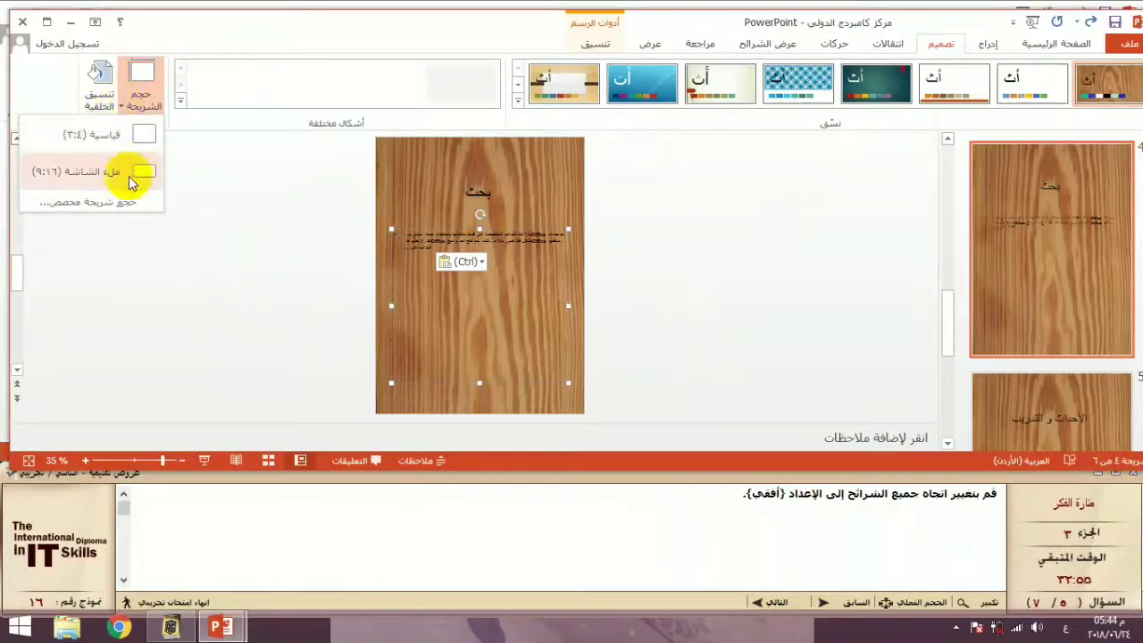
{"action": "left_click", "coordinate": [125, 205]}
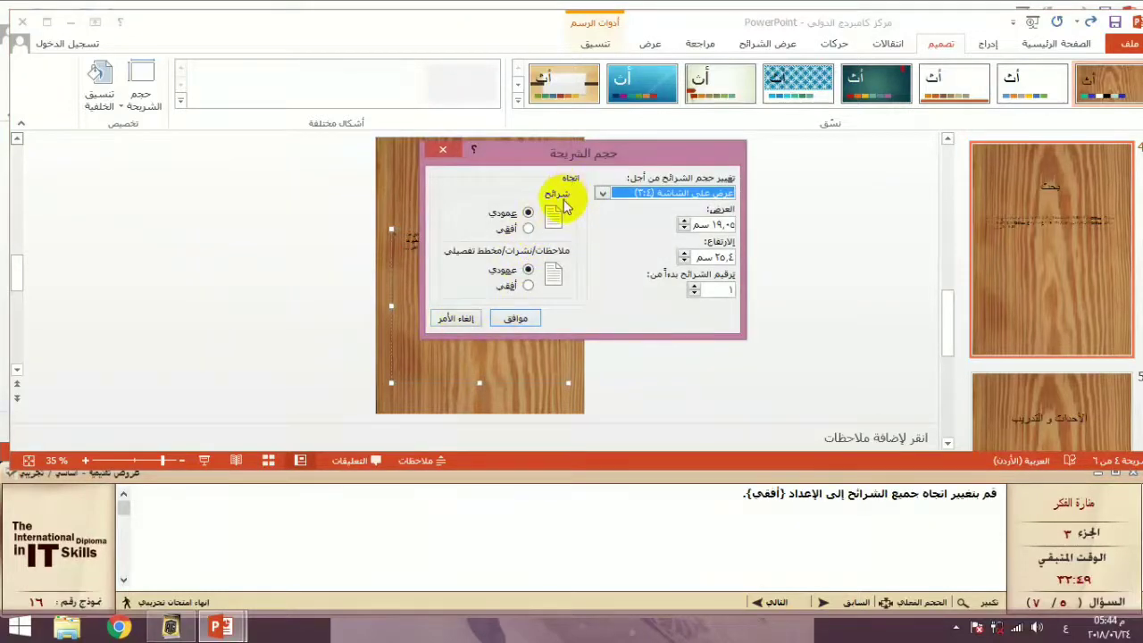
{"action": "left_click", "coordinate": [529, 230]}
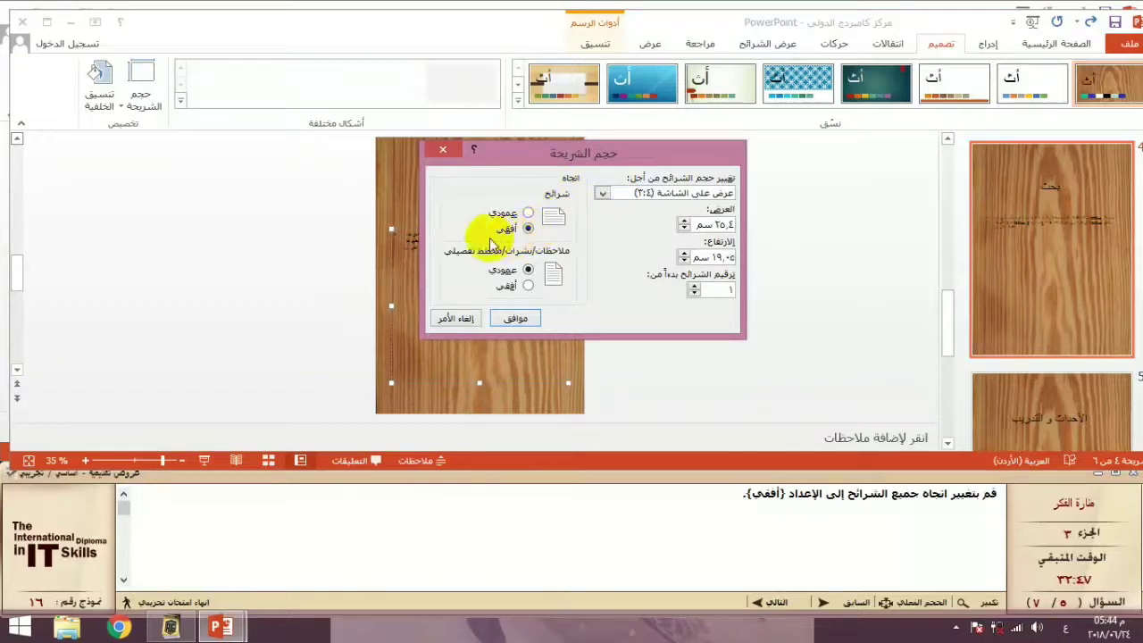
{"action": "left_click", "coordinate": [513, 319]}
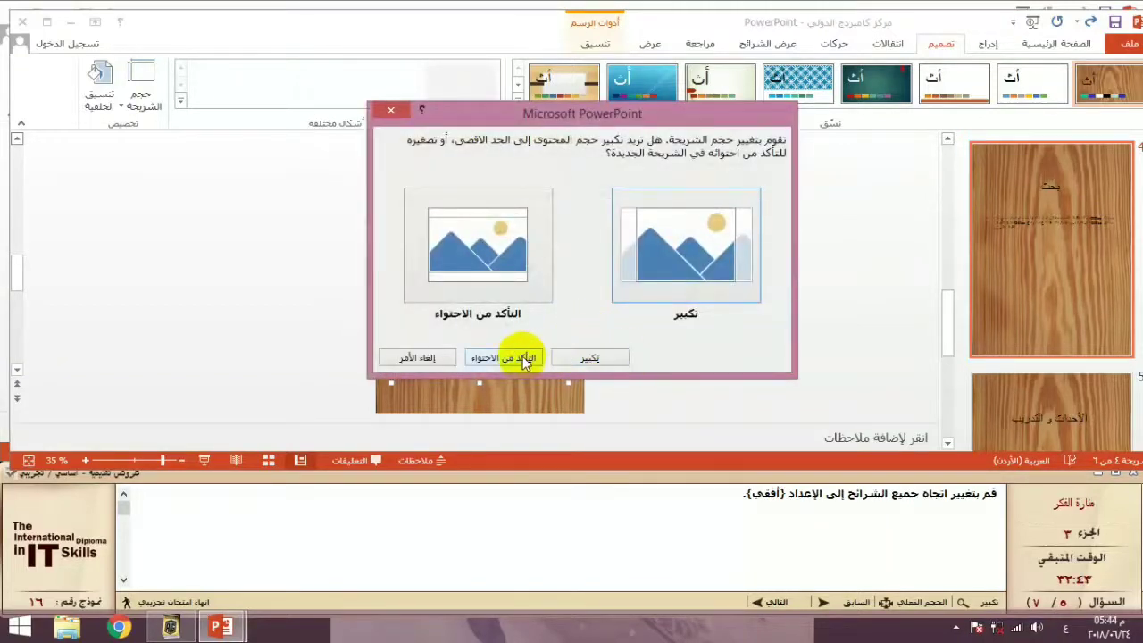
{"action": "left_click", "coordinate": [525, 358]}
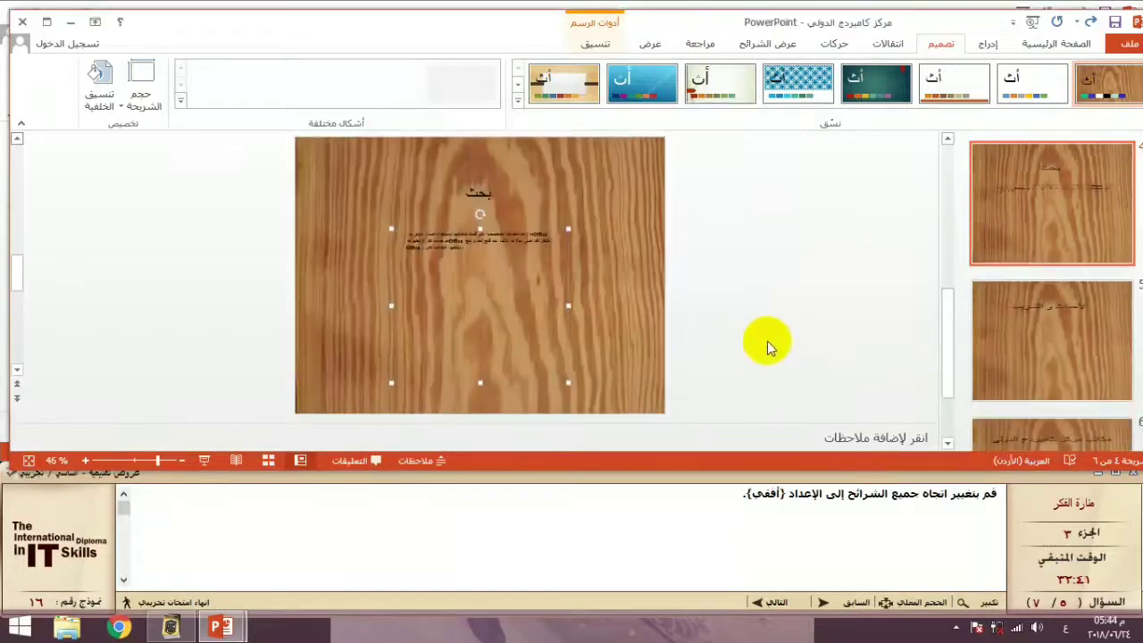
{"action": "left_click", "coordinate": [768, 600]}
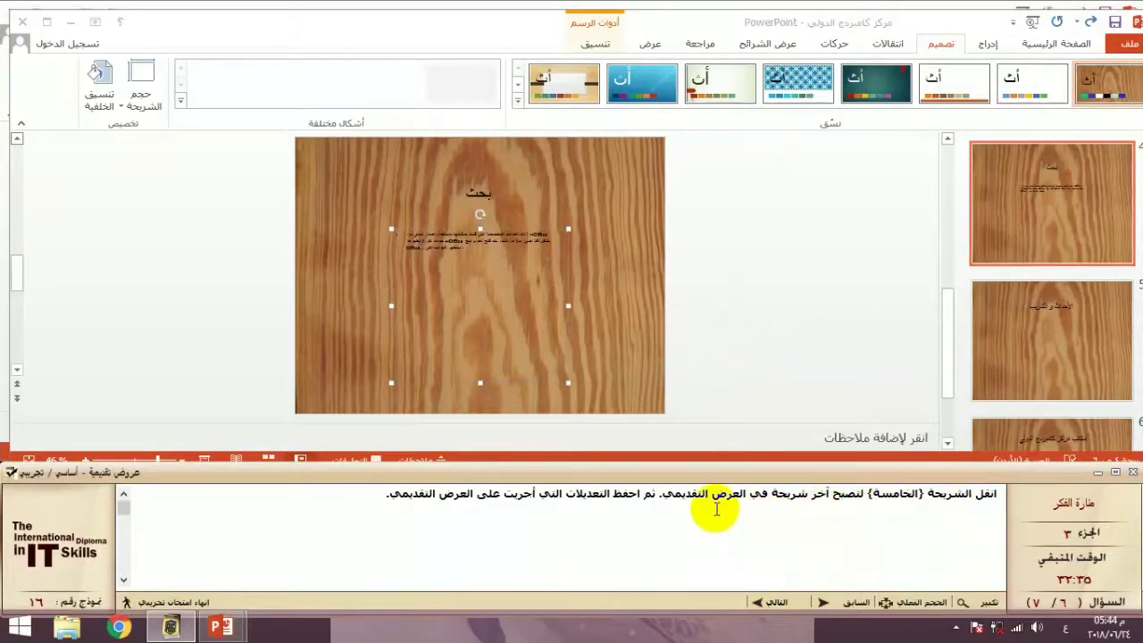
Step: Move slide الأحداث و التدريب to the end as slide 6, save, and advance to question 7
{"action": "left_click", "coordinate": [1050, 342]}
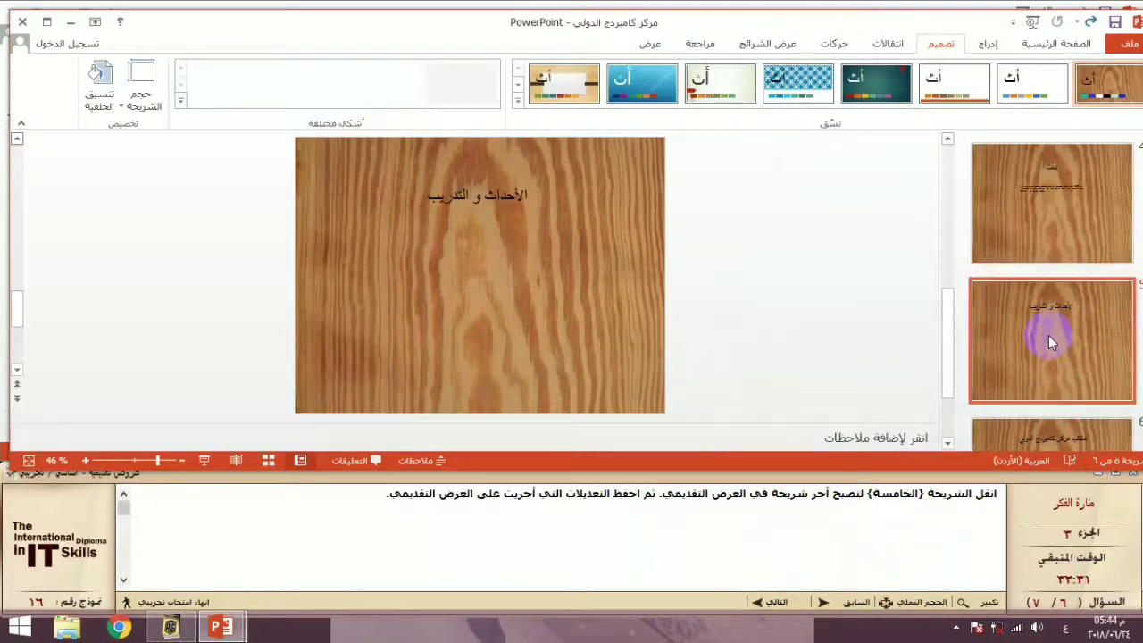
{"action": "right_click", "coordinate": [1048, 340]}
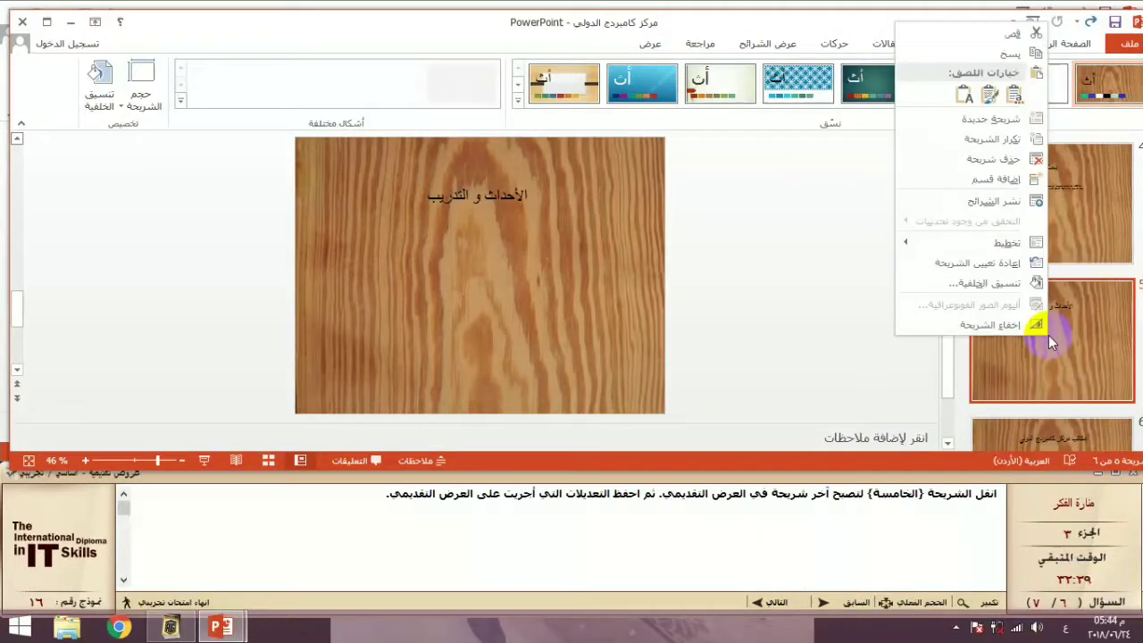
{"action": "left_click", "coordinate": [1072, 337]}
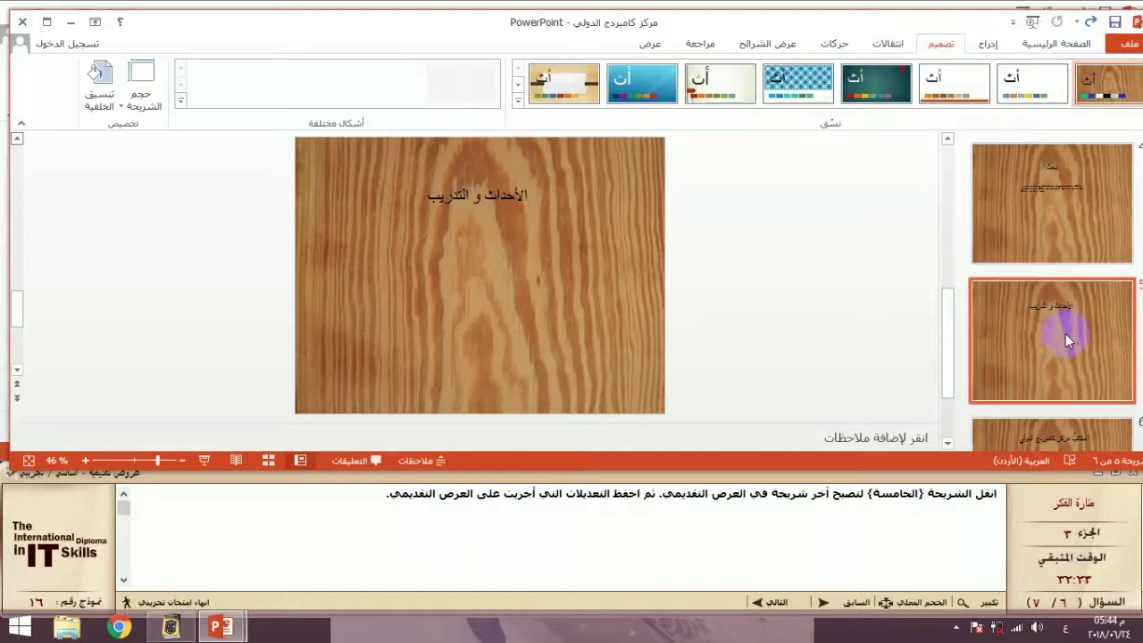
{"action": "left_click_drag", "start_coordinate": [1065, 333], "coordinate": [1072, 461]}
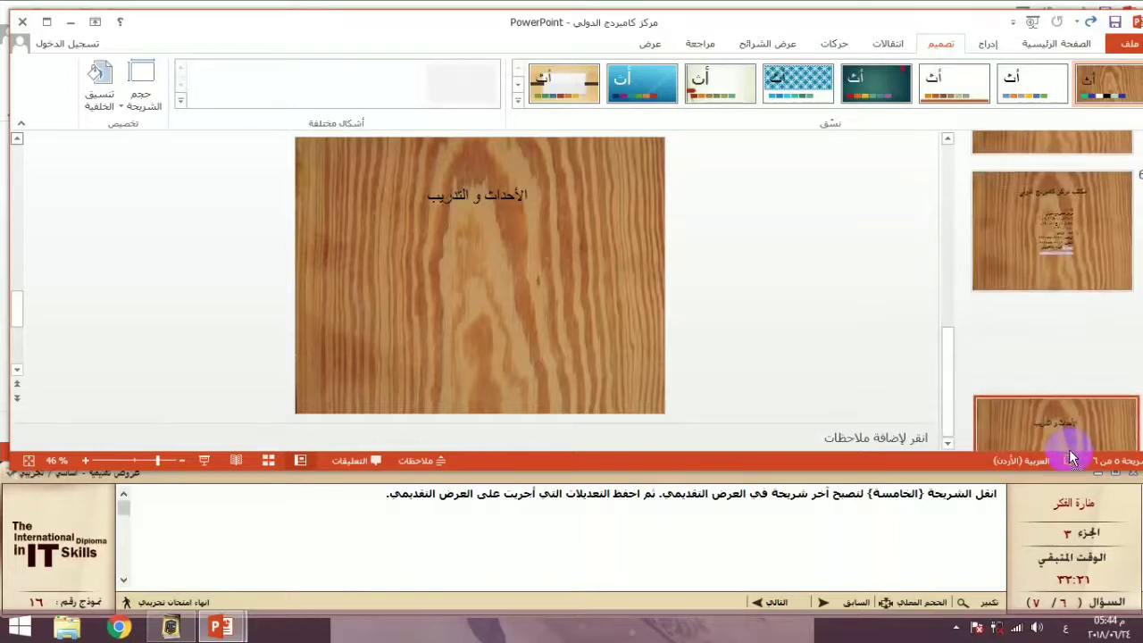
{"action": "left_click_drag", "start_coordinate": [1072, 462], "coordinate": [1083, 406]}
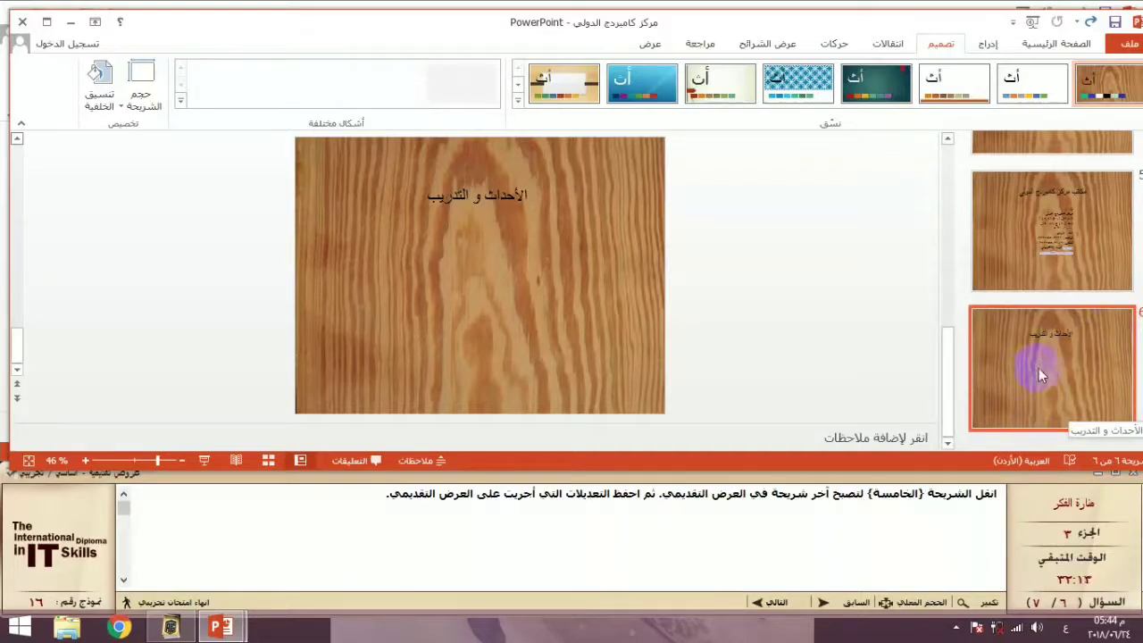
{"action": "left_click", "coordinate": [1113, 21]}
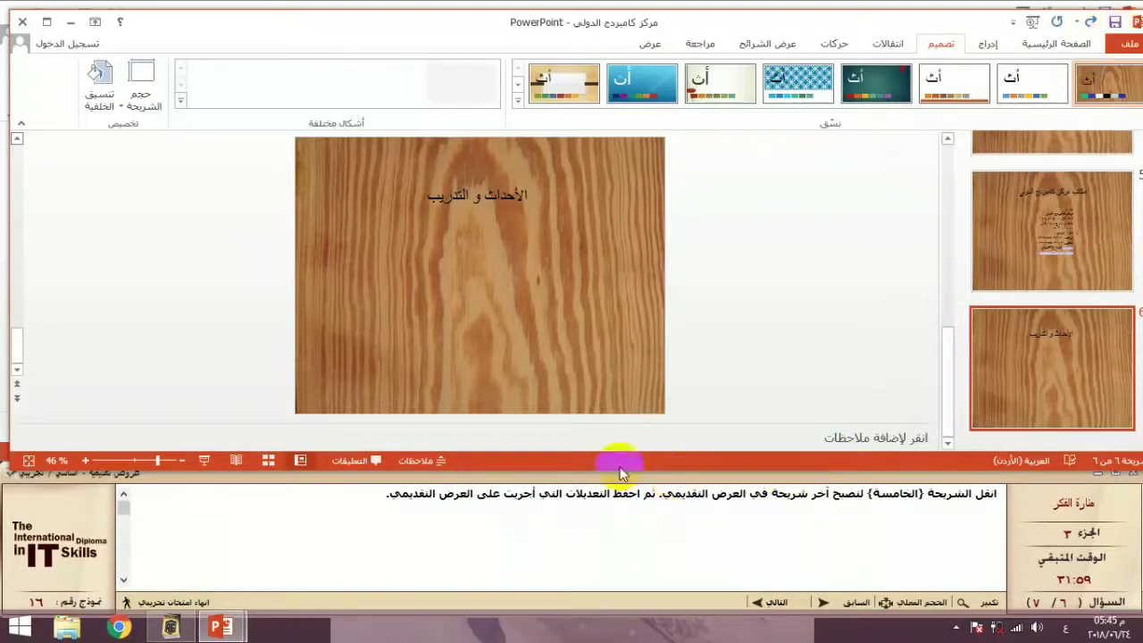
{"action": "left_click", "coordinate": [766, 604]}
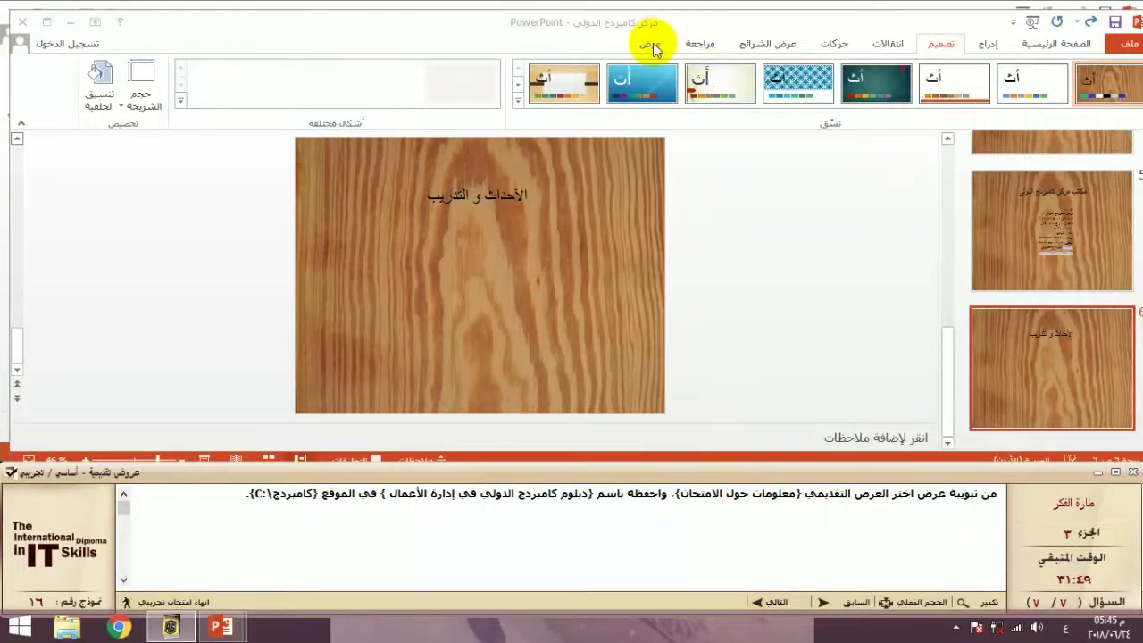
Step: Switch to the معلومات حول الامتحان window and open its Save As page
{"action": "left_click", "coordinate": [652, 46]}
{"action": "left_click", "coordinate": [652, 46]}
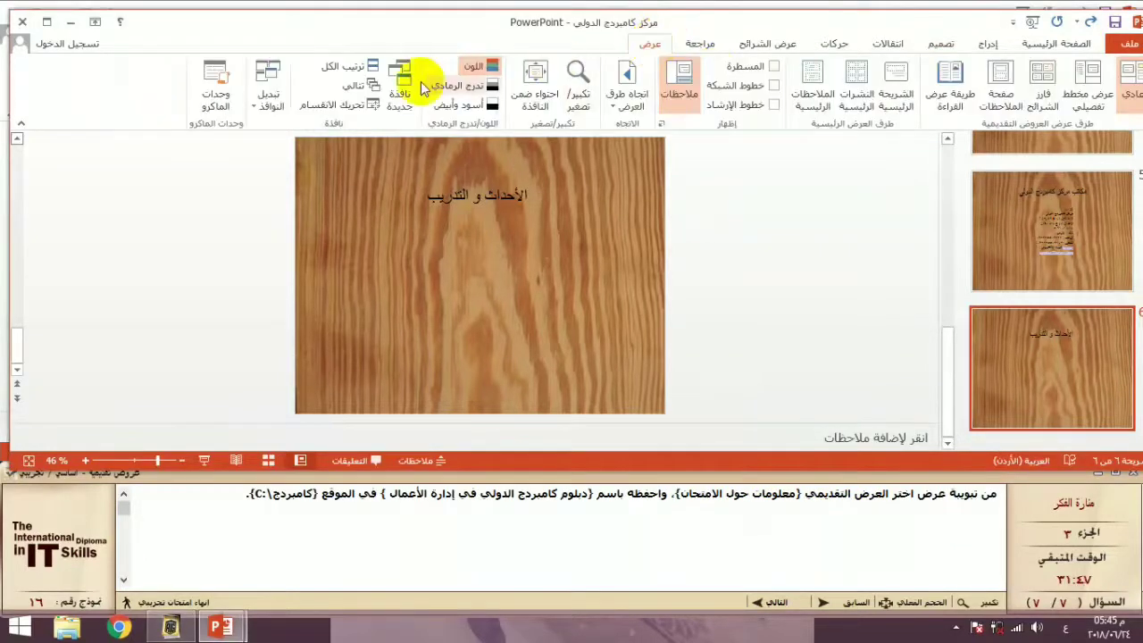
{"action": "left_click", "coordinate": [263, 108]}
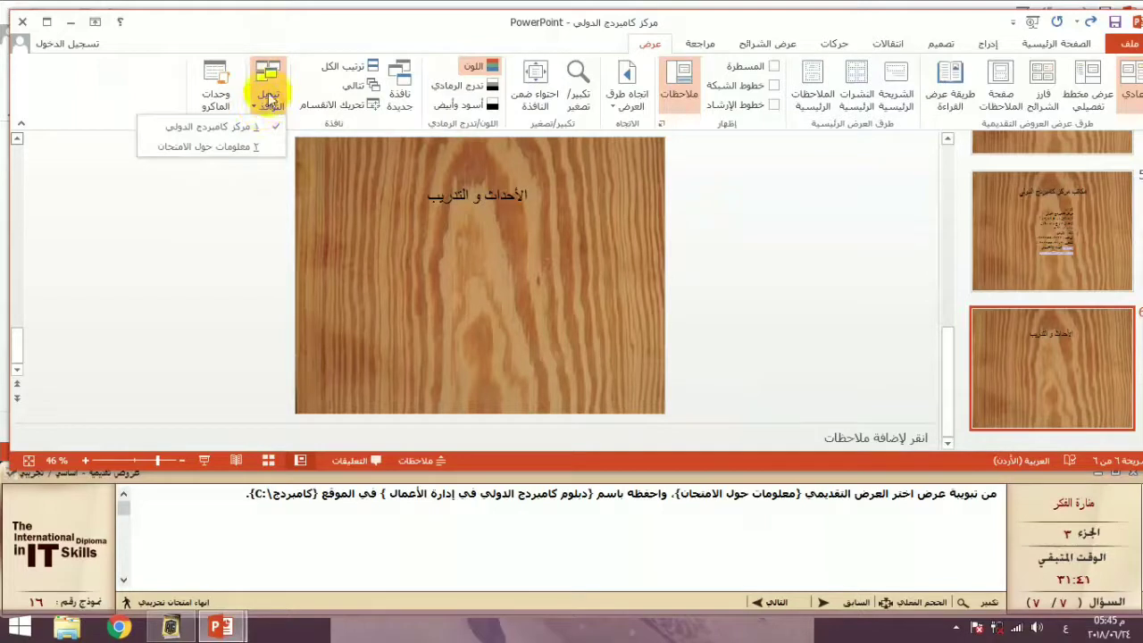
{"action": "left_click", "coordinate": [229, 148]}
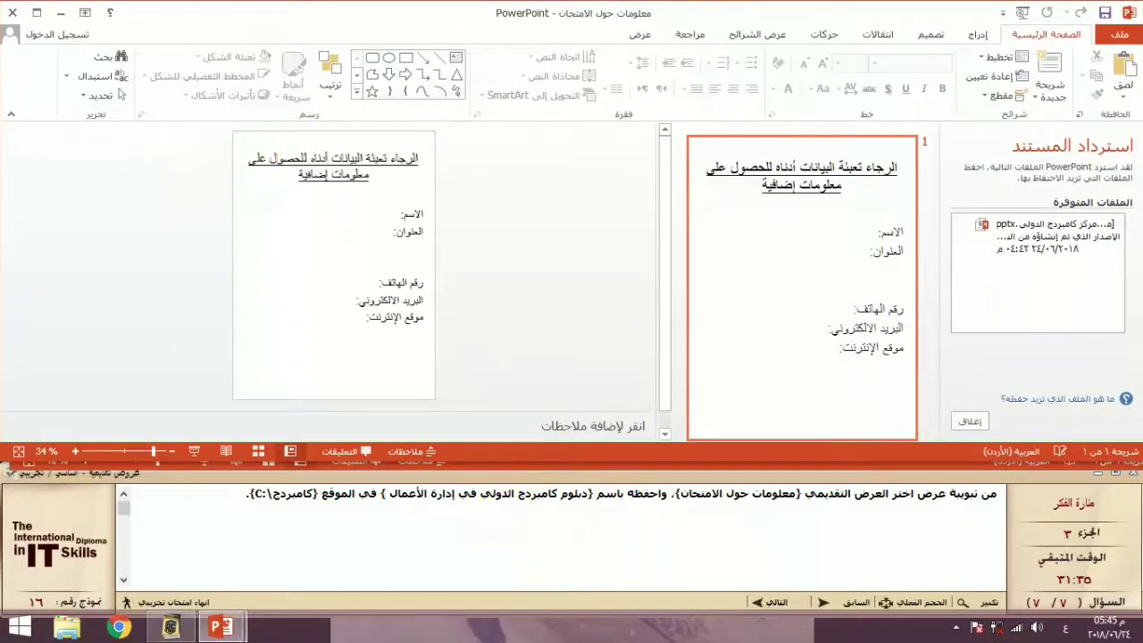
{"action": "left_click", "coordinate": [1119, 34]}
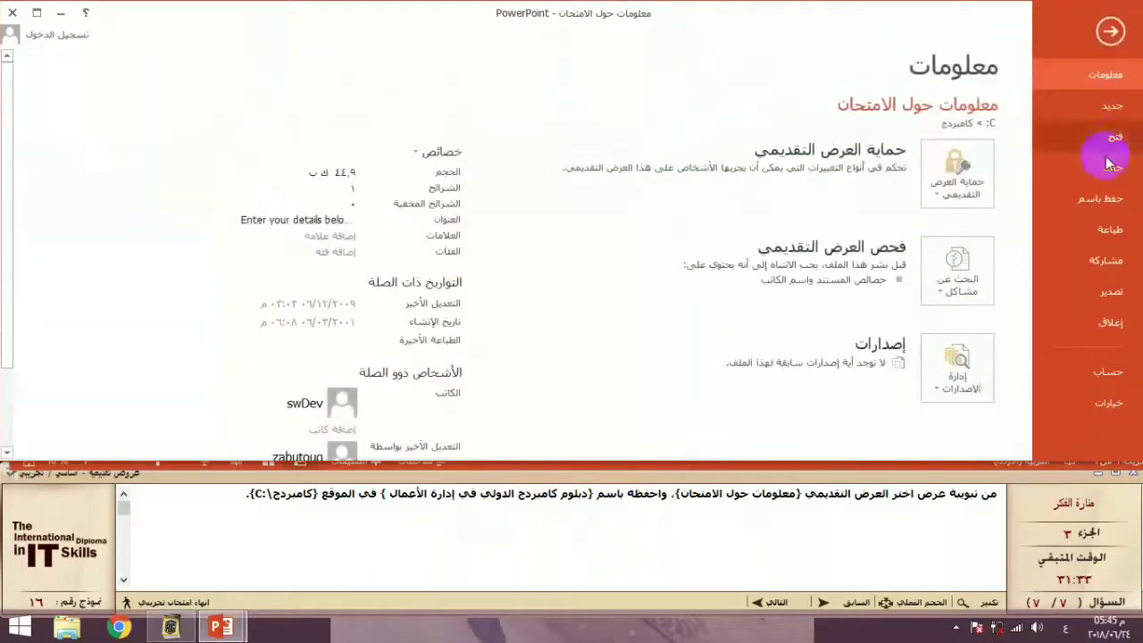
{"action": "left_click", "coordinate": [1098, 198]}
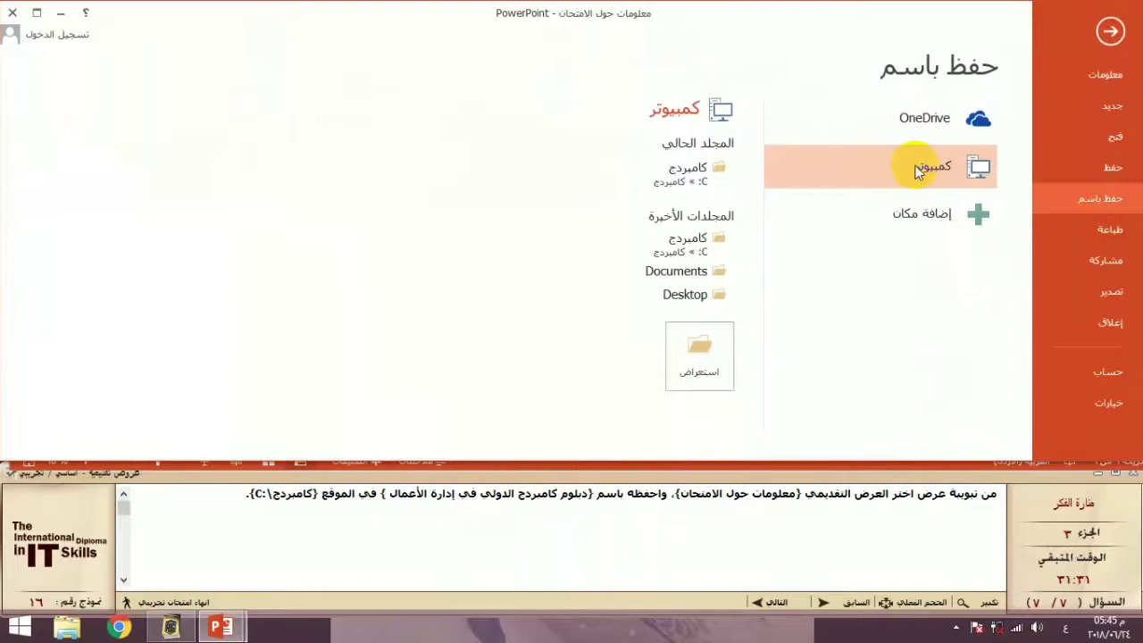
Step: In C:\كامبردج, save the presentation under the file name 'دبلوم كامبرج الدولي في إدارة الأعمال'
{"action": "left_click", "coordinate": [695, 175]}
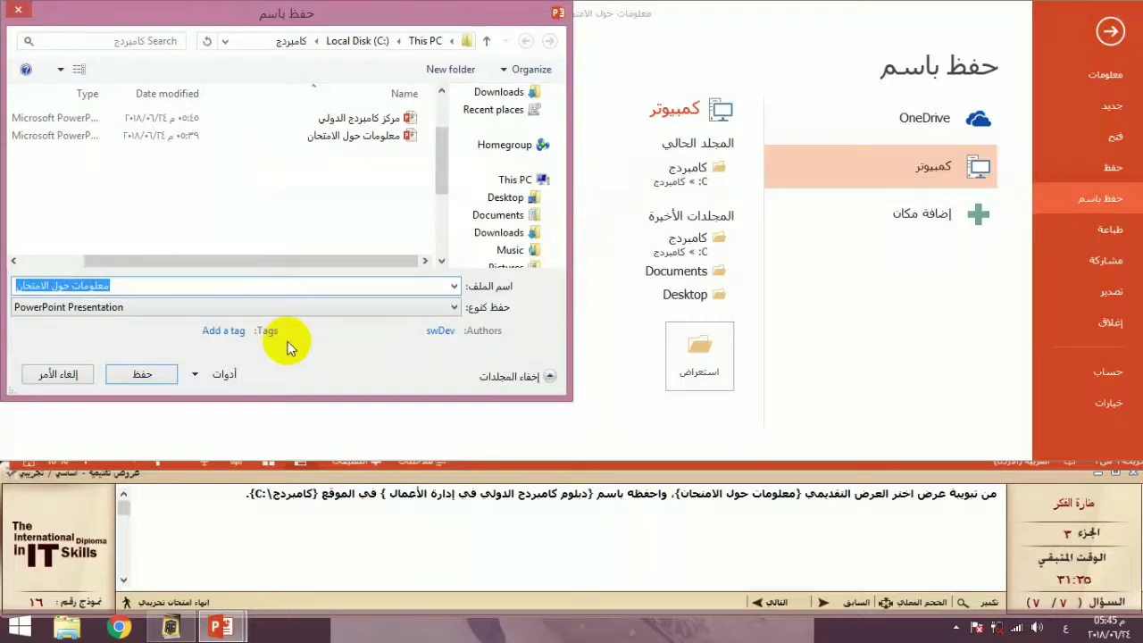
{"action": "type", "text": "دبلوم"}
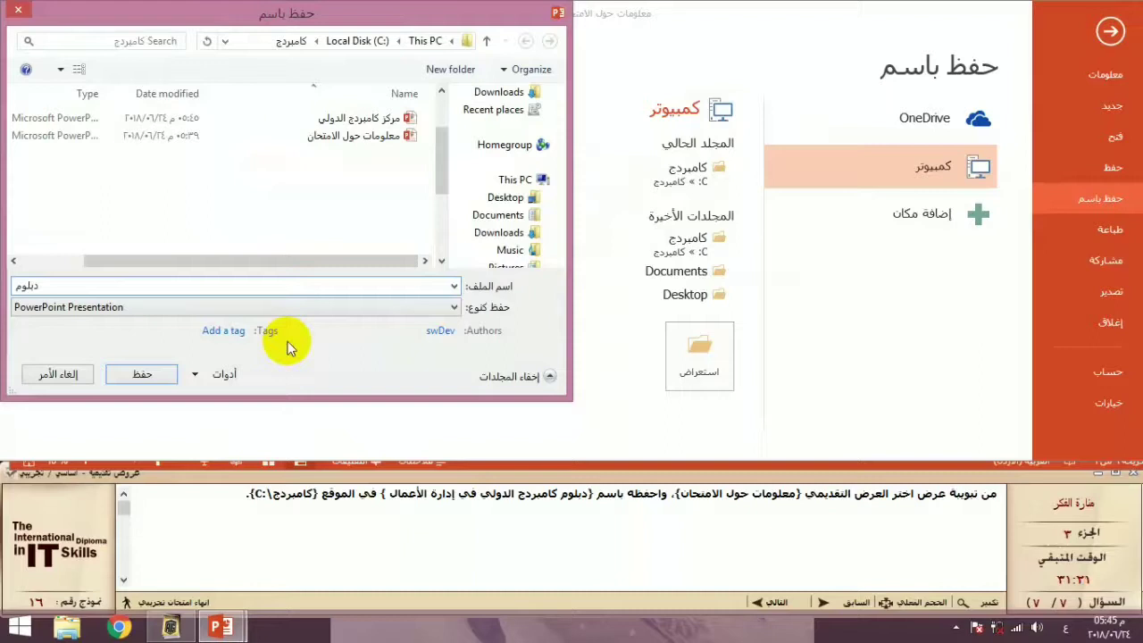
{"action": "type", "text": " كامب"}
{"action": "type", "text": "رج الد"}
{"action": "type", "text": "الدولي"}
{"action": "type", "text": " في ا"}
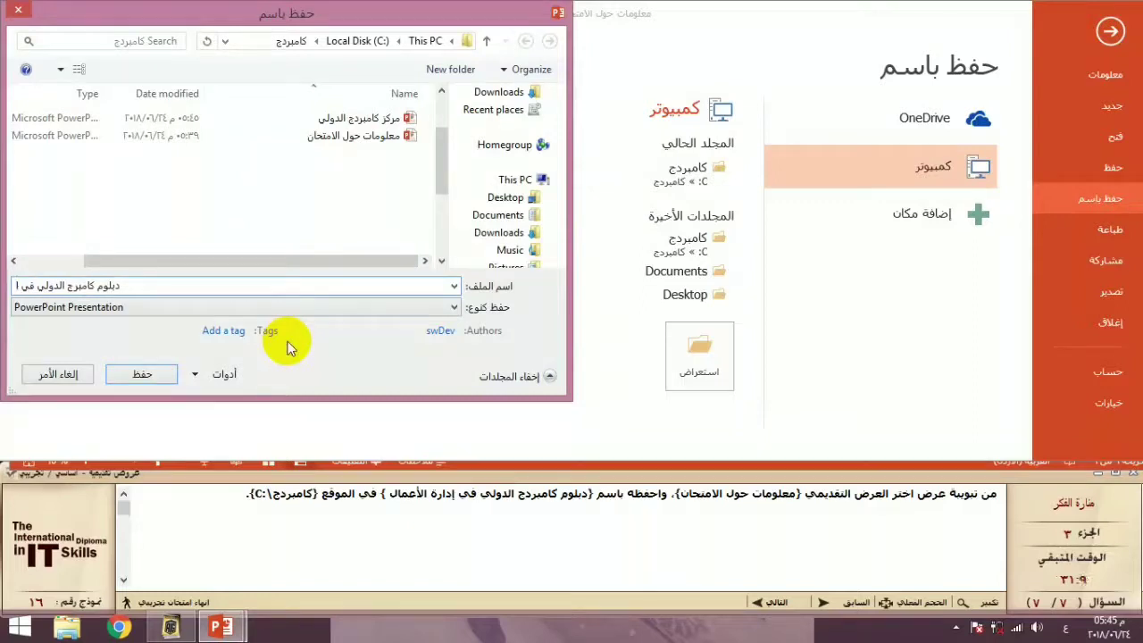
{"action": "type", "text": "أ"}
{"action": "type", "text": "د"}
{"action": "type", "text": "دارة"}
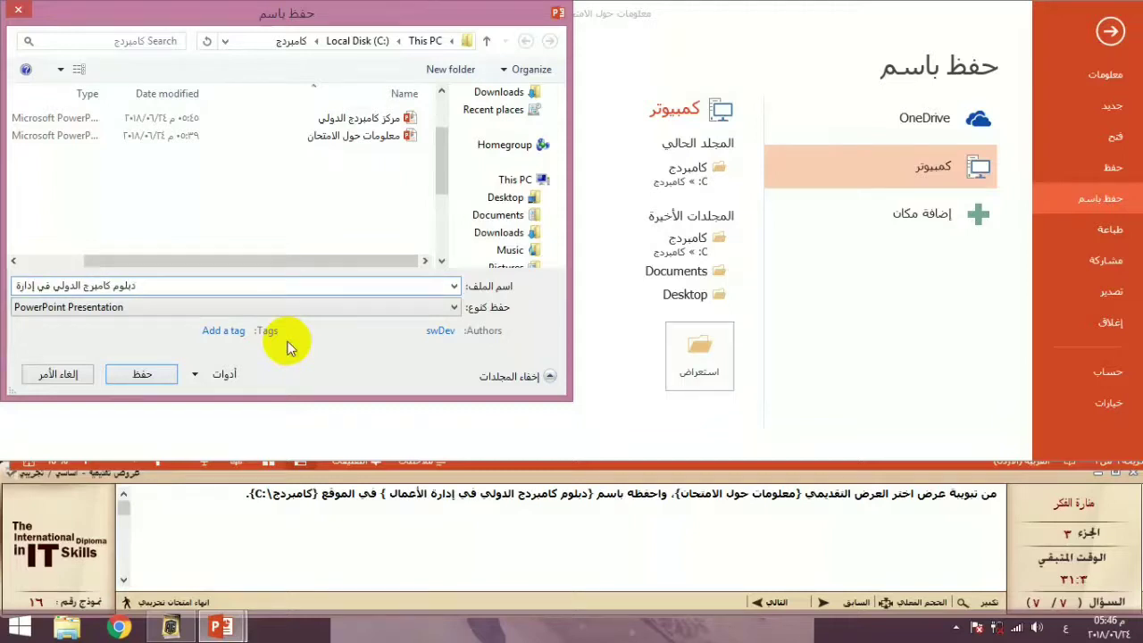
{"action": "type", "text": "ال"}
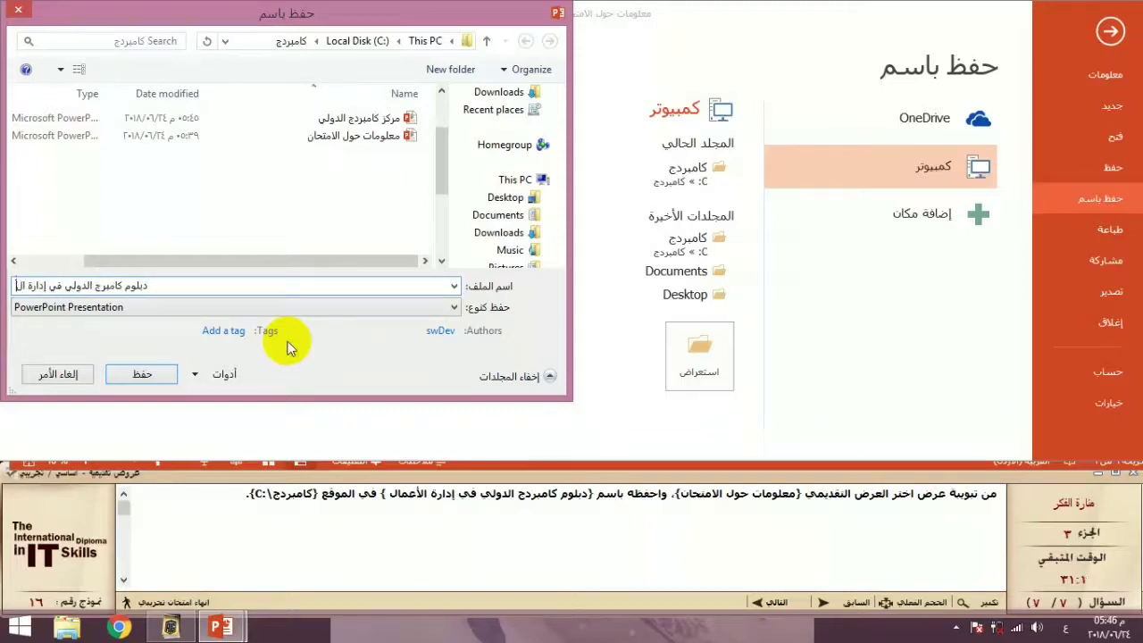
{"action": "key", "text": "BackSpace"}
{"action": "key", "text": "BackSpace"}
{"action": "key", "text": "BackSpace"}
{"action": "type", "text": "أ"}
{"action": "key", "text": "BackSpace"}
{"action": "type", "text": "الأعما"}
{"action": "type", "text": "ل"}
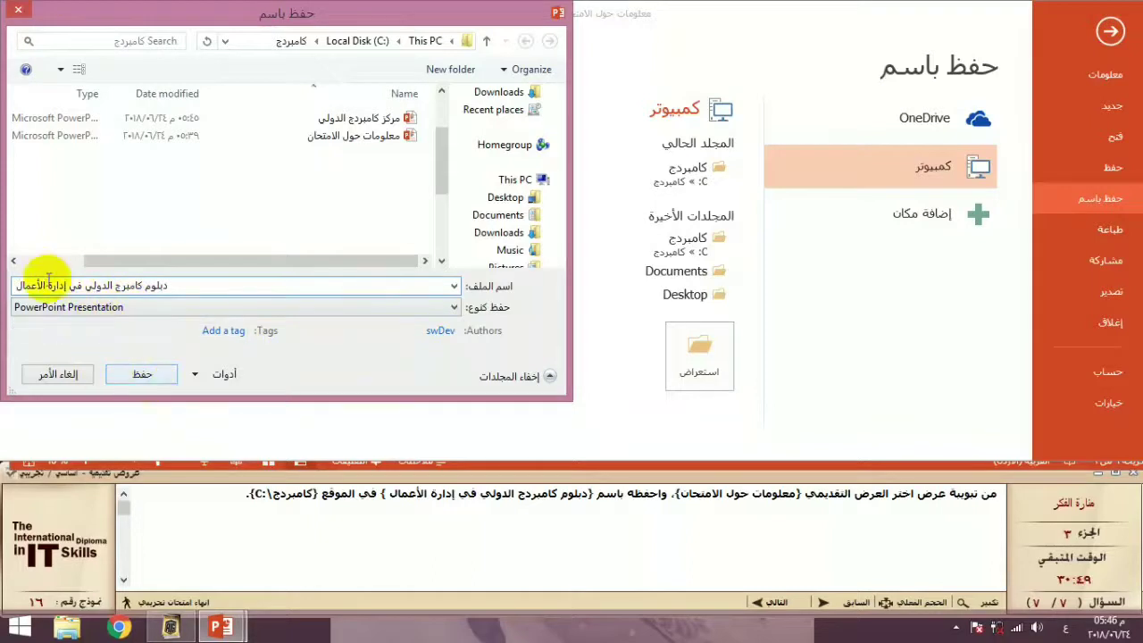
{"action": "left_click", "coordinate": [138, 374]}
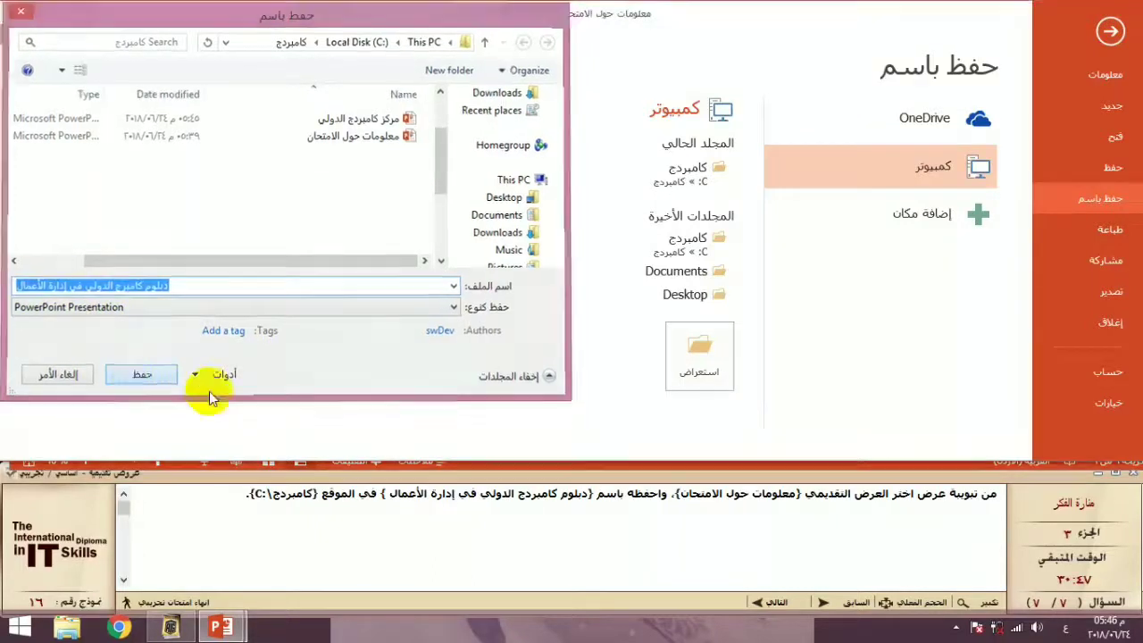